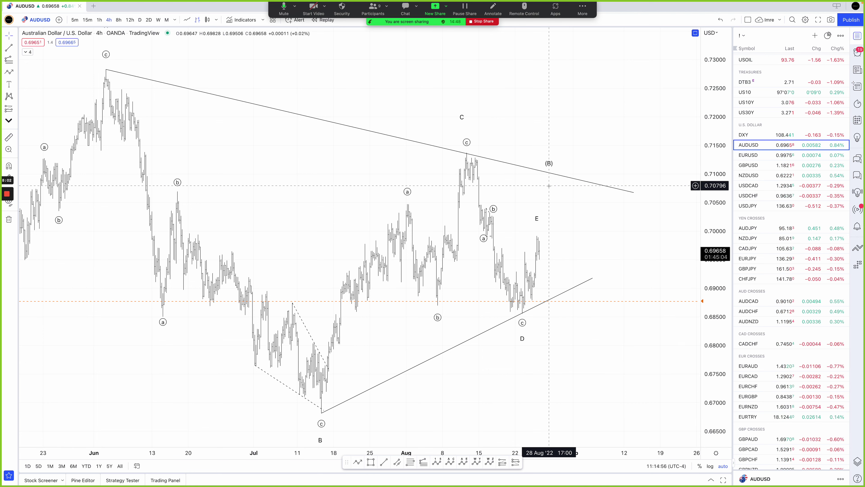
- Move the C wave label on the AUDUSD chart directly above the circled c at the mid-August high
drag(462, 119, 467, 123)
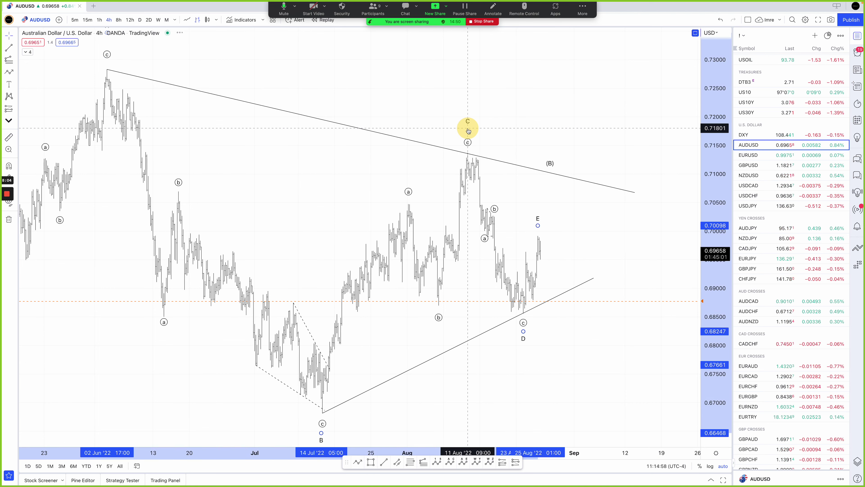
click(513, 130)
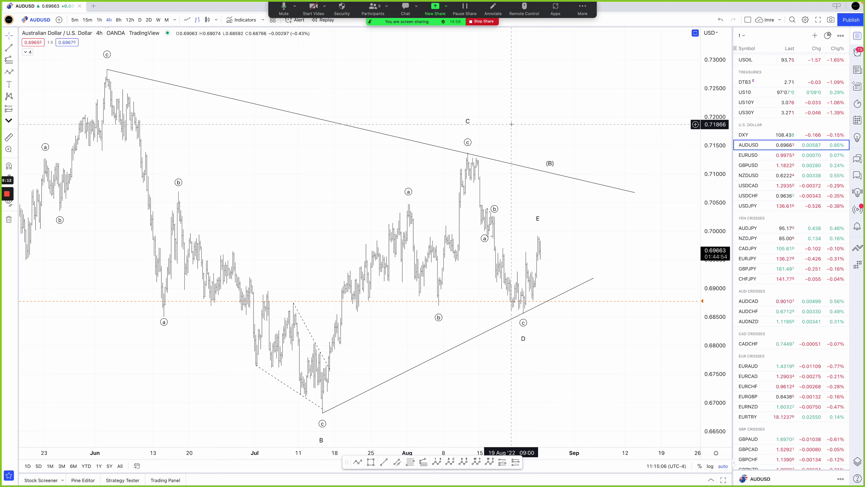
- Open the CHFJPY chart and widen the red rectangle on both sides of the circled 5 label
click(754, 280)
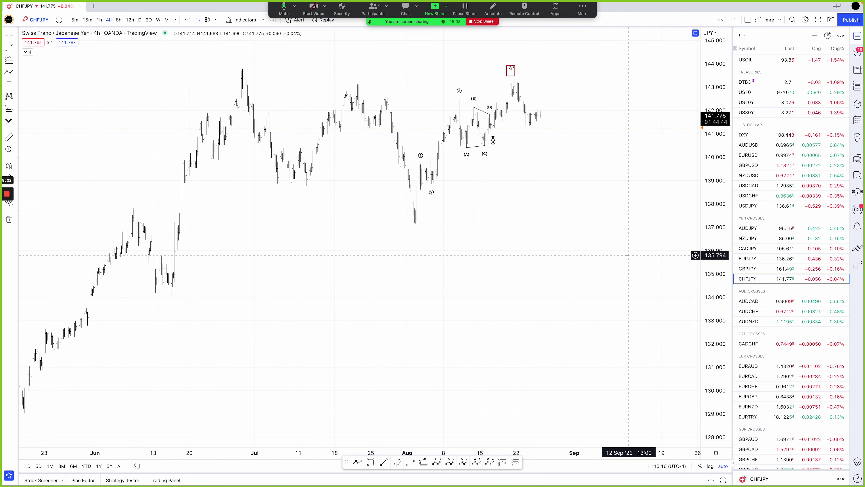
click(517, 70)
drag(518, 70, 504, 69)
click(469, 70)
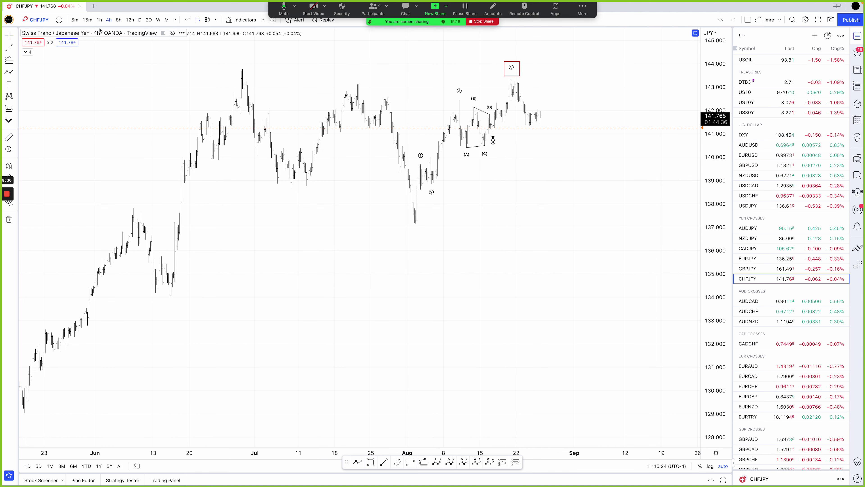
- Switch CHFJPY to the 1-hour timeframe and delete the red rectangle around the circled 5 label
click(99, 20)
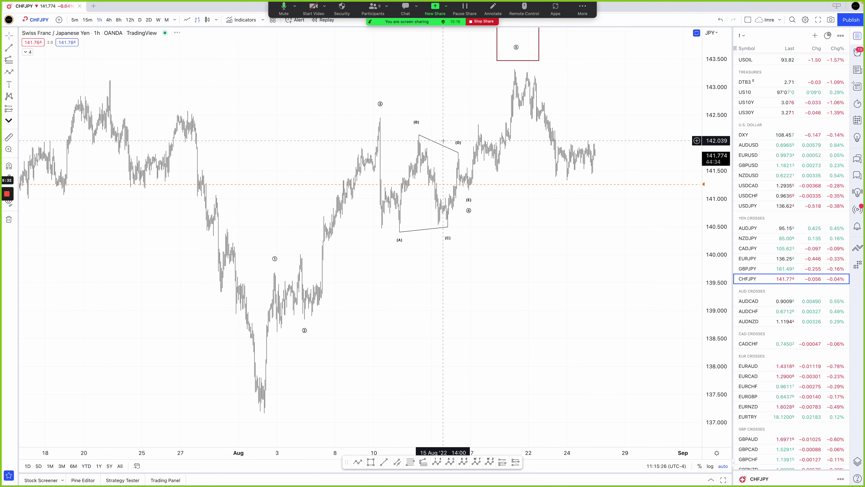
drag(434, 292, 465, 292)
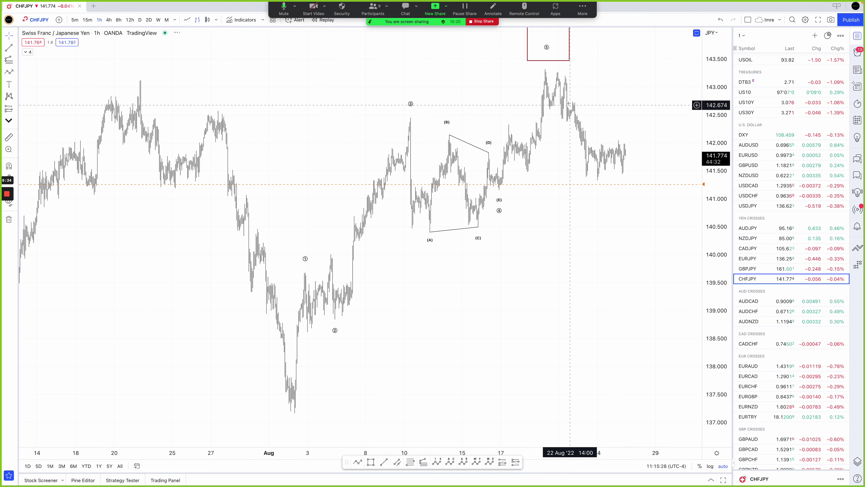
click(566, 61)
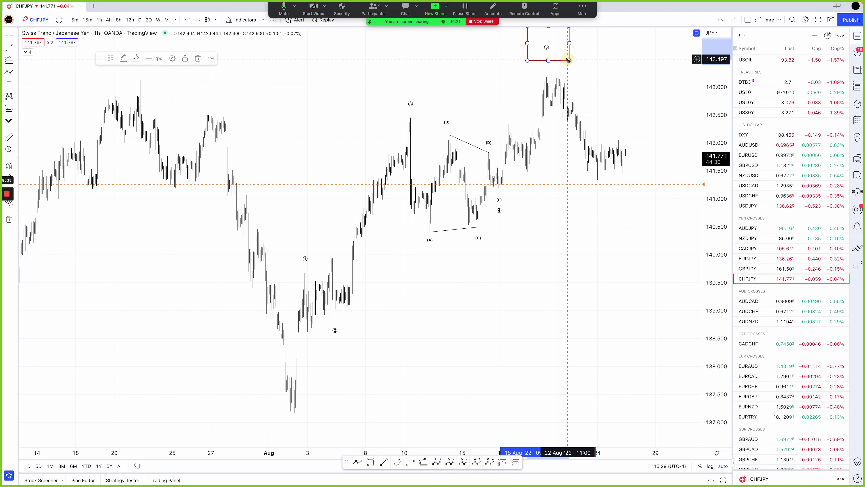
click(608, 78)
- Enlarge the August wave count on the CHFJPY chart and hide the watchlist to give the chart more room
scroll(562, 273, up, 1)
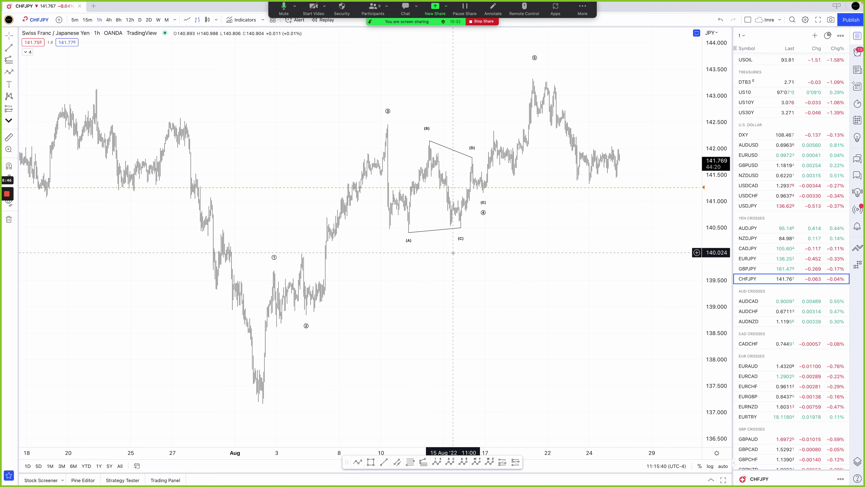
scroll(453, 253, up, 2)
drag(450, 252, 537, 284)
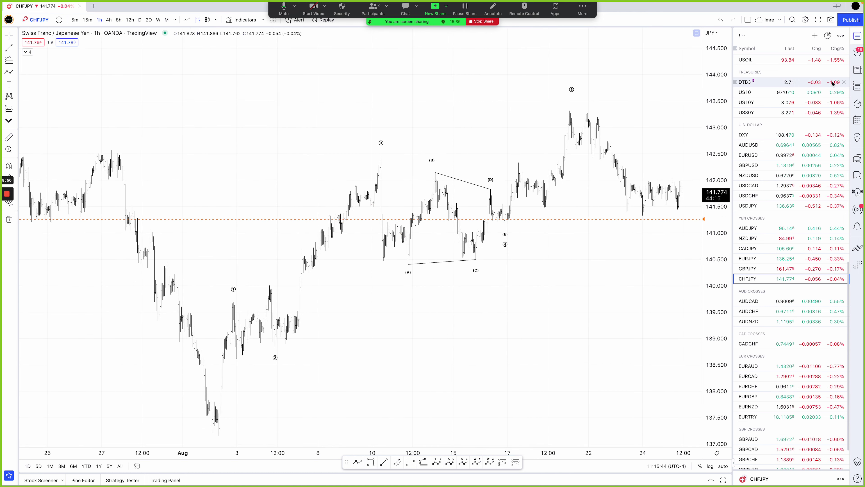
click(857, 35)
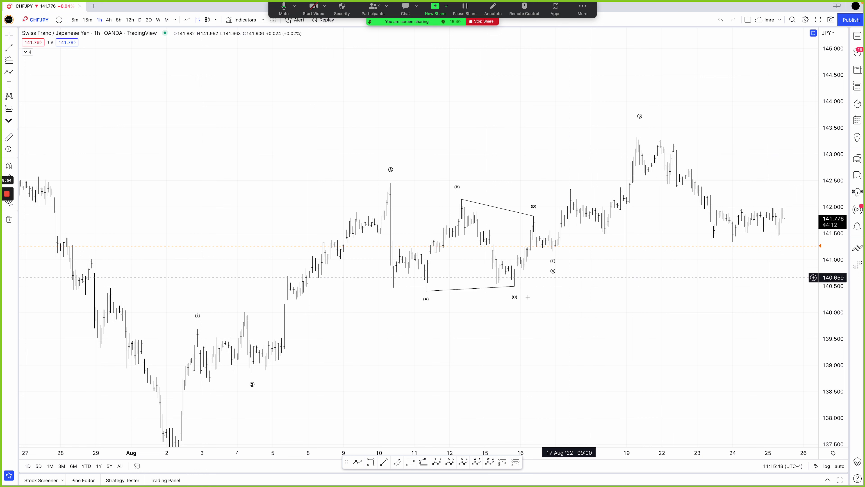
- Trace the zigzag decline from wave (D) to wave (E) with a six-point path and delete the path
click(357, 462)
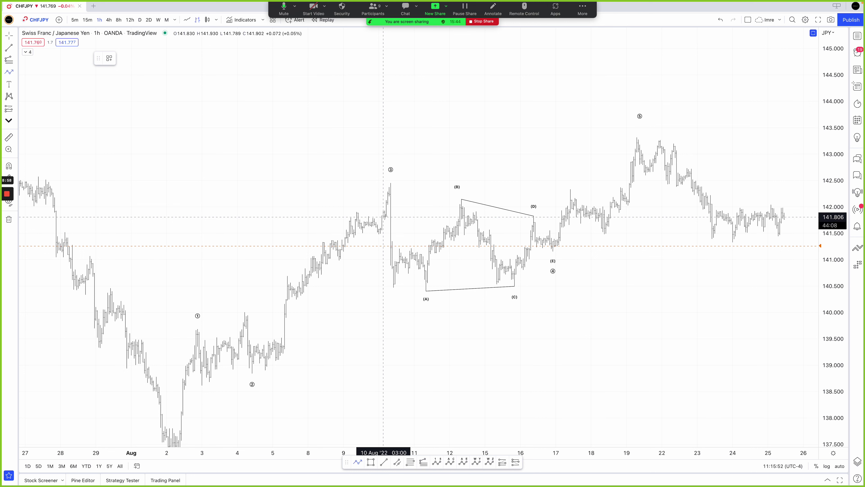
key(Escape)
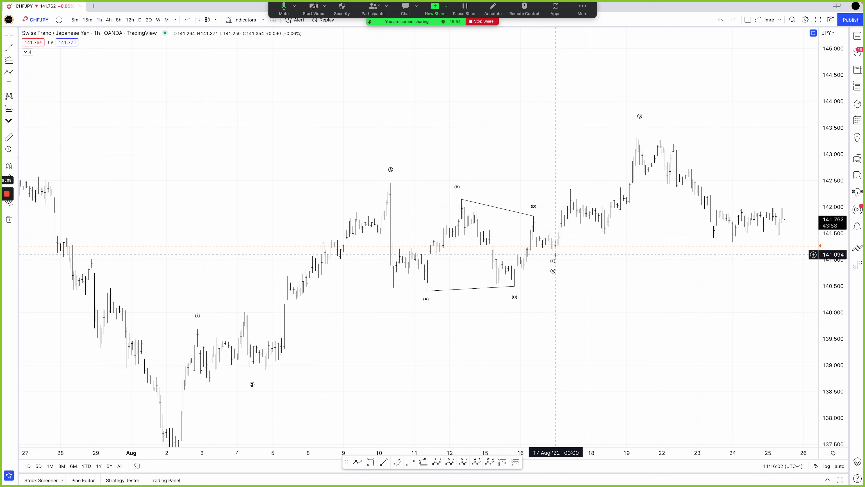
click(357, 462)
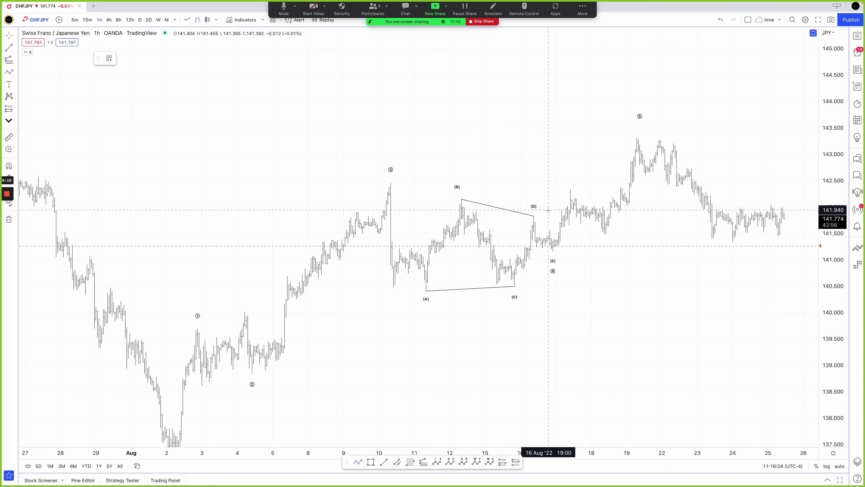
click(533, 216)
click(535, 248)
click(541, 239)
click(542, 248)
click(549, 229)
click(553, 251)
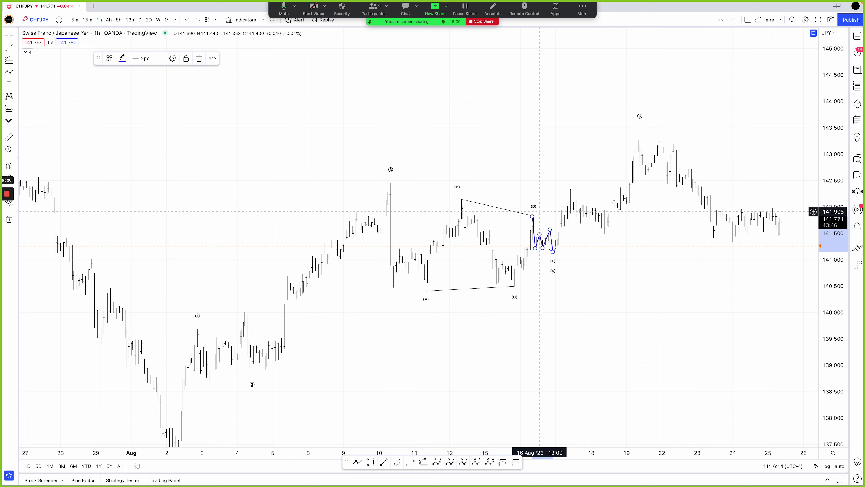
key(Delete)
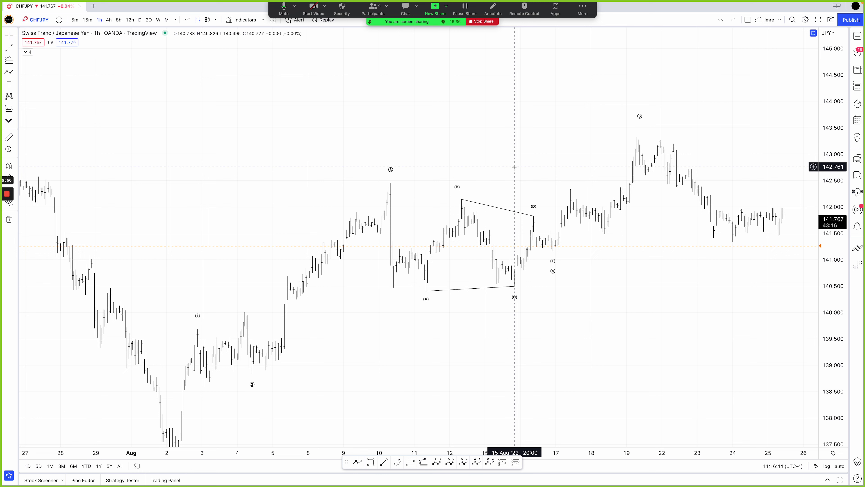
- Add a text note listing "1) Trend?", "2) Market Structure Analysis", "3) Momentum analysis" and "4) TEST (timeframe, entry, stop loss, and target)"
click(9, 83)
click(200, 98)
text(1)
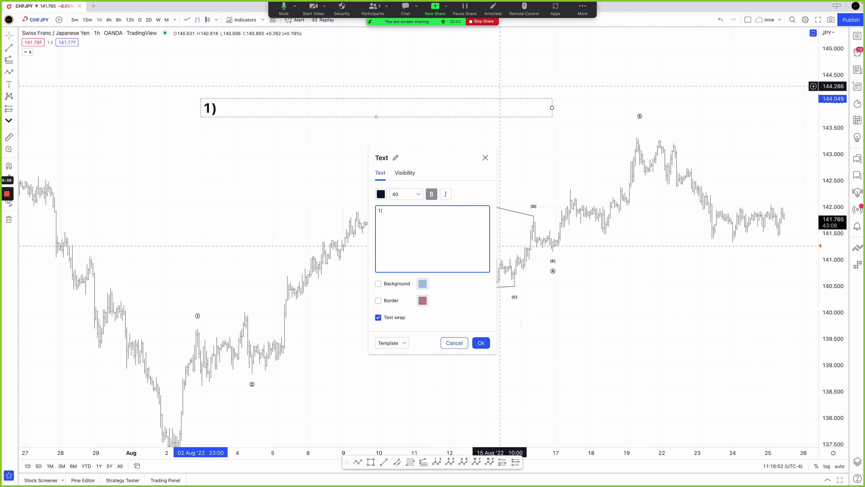
text() Trend?)
key(Return)
text(2) Market Structure Analy)
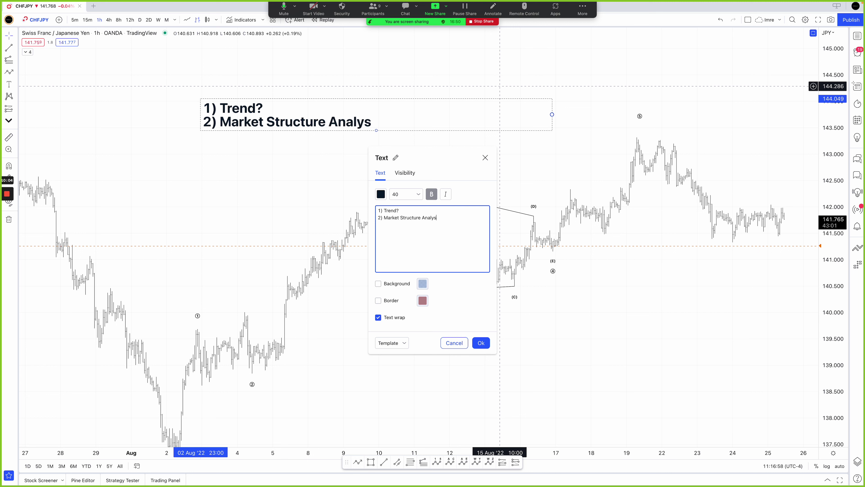
text(s)
key(Return)
text(3) Mom)
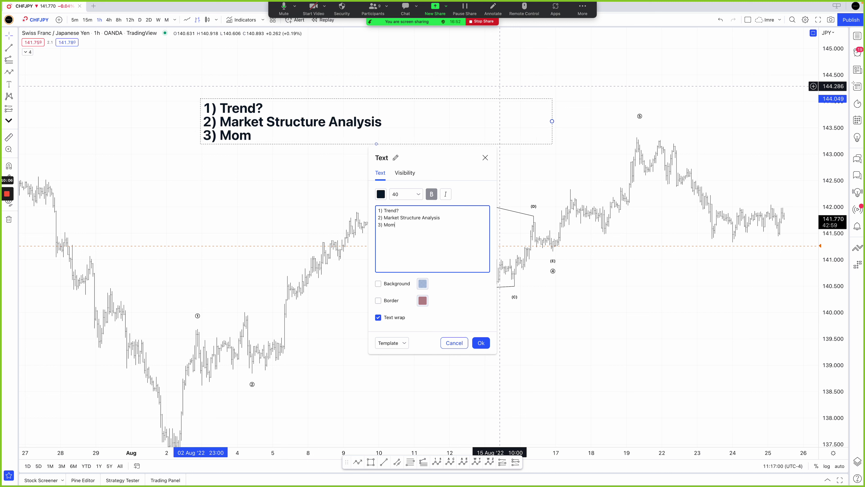
key(Return)
text(4) TEST (timeframe, entry, stop loss, and target))
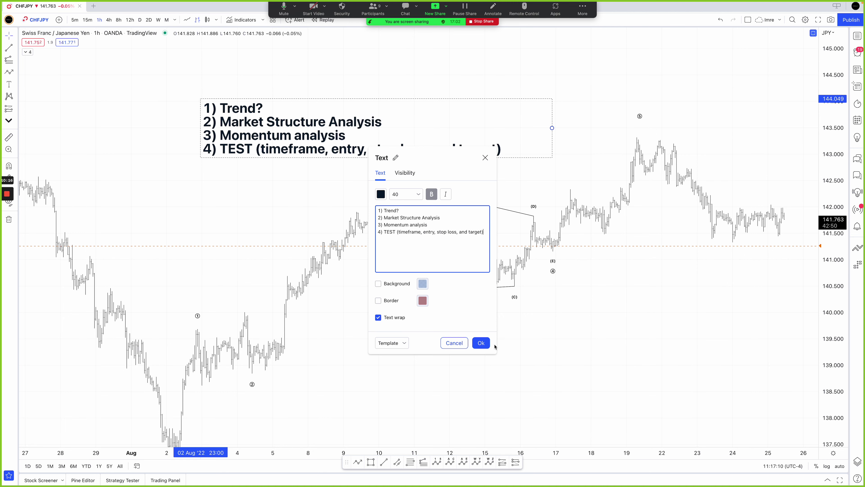
click(483, 343)
- Move the checklist note into the empty area above waves 1 to 3 and compress the price scale slightly
drag(294, 139, 213, 116)
click(257, 208)
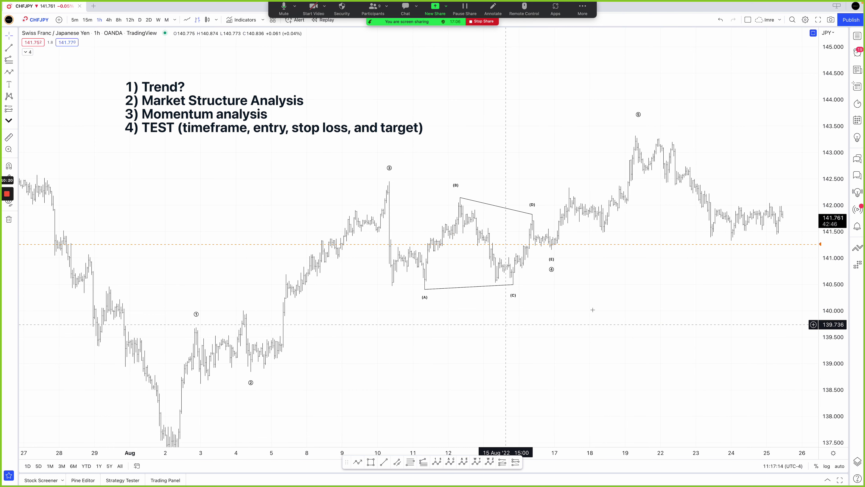
drag(833, 264, 833, 274)
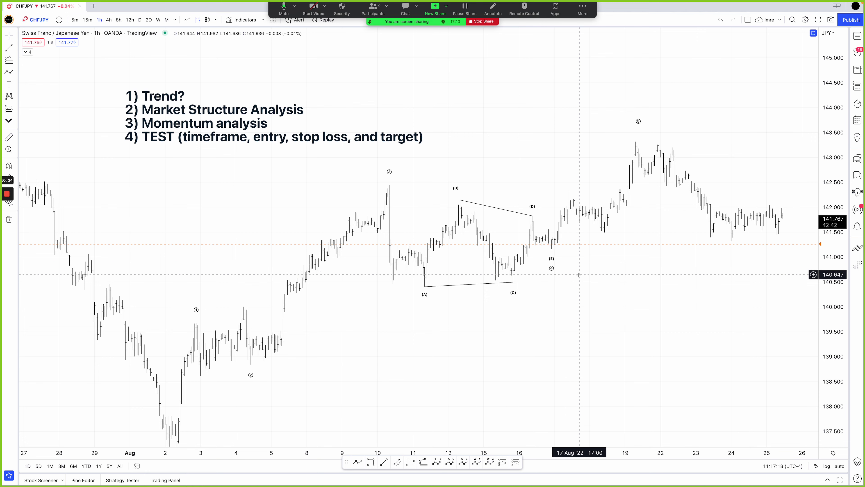
drag(546, 169, 546, 174)
drag(515, 129, 516, 136)
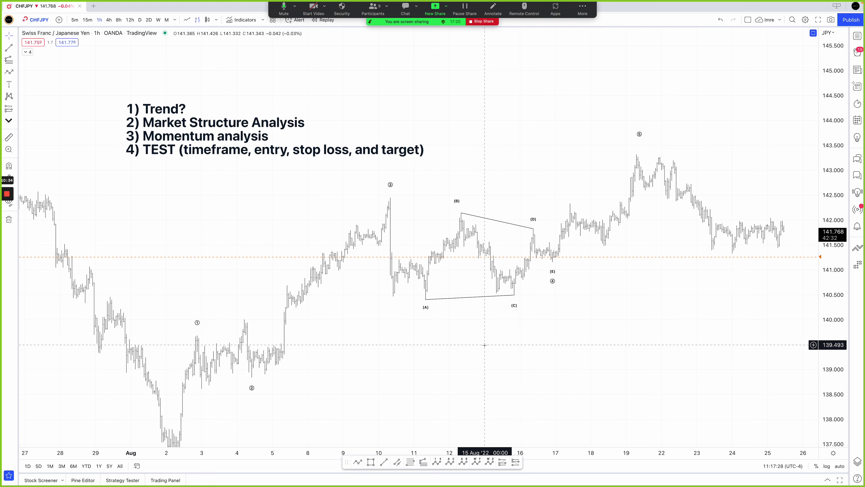
- Show the two momentum indicators beneath the price chart and move the checklist note up, clear of the wave labels
double_click(476, 345)
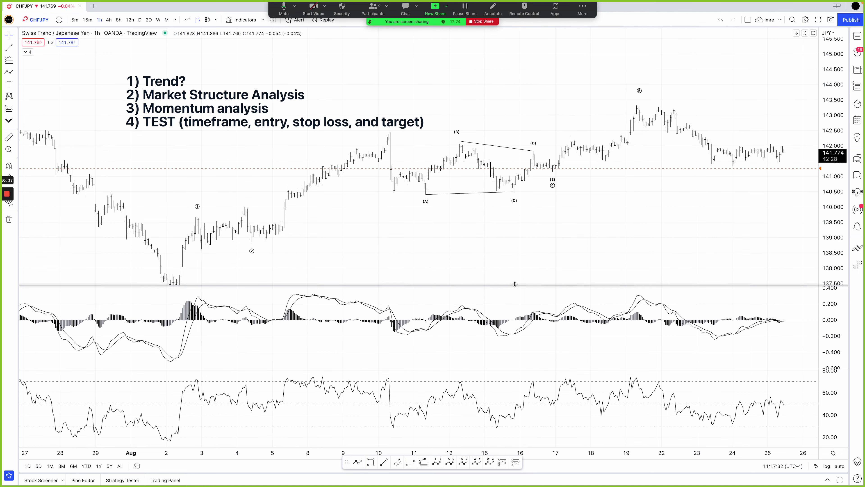
drag(298, 121, 281, 99)
mouse_move(427, 248)
mouse_down()
mouse_move(432, 277)
mouse_move(408, 272)
mouse_up()
drag(310, 111, 318, 93)
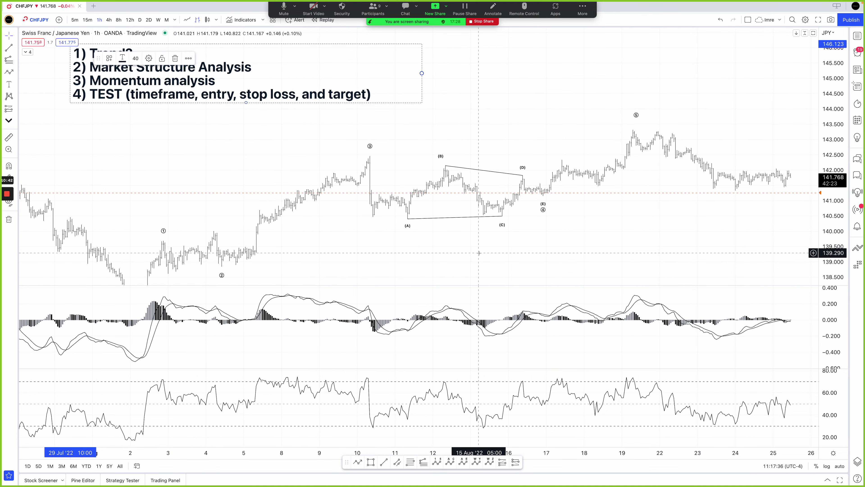
click(520, 260)
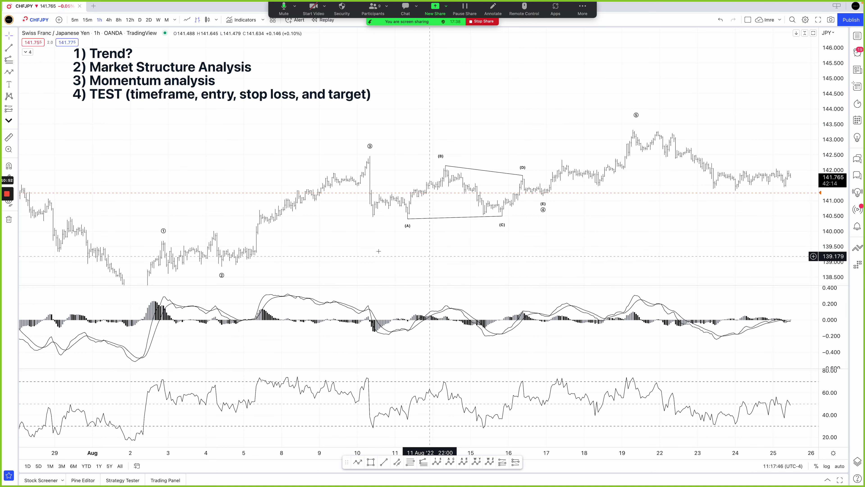
click(357, 462)
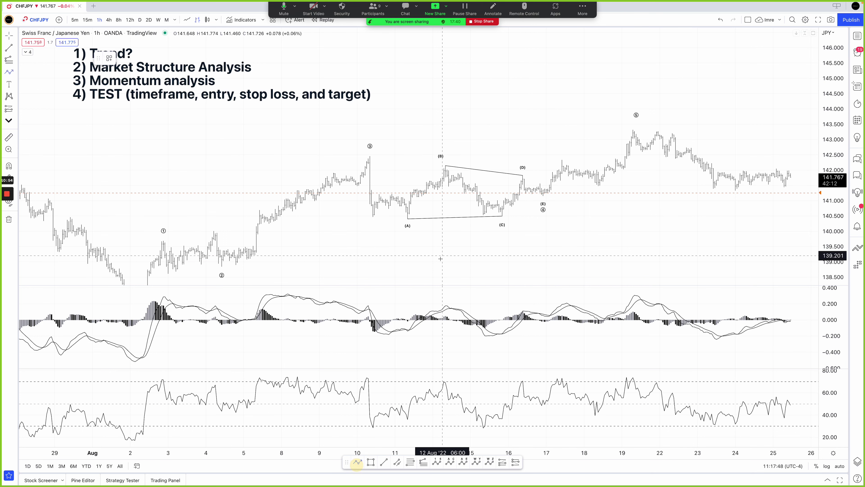
click(378, 336)
click(477, 328)
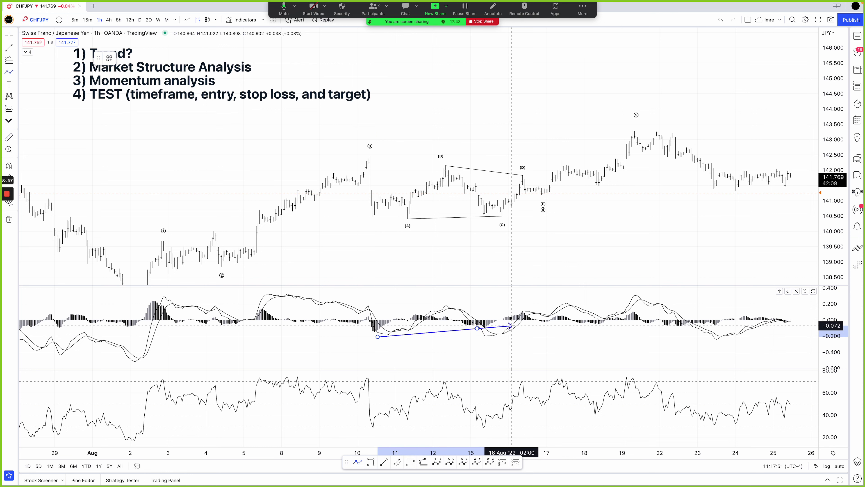
right_click(530, 322)
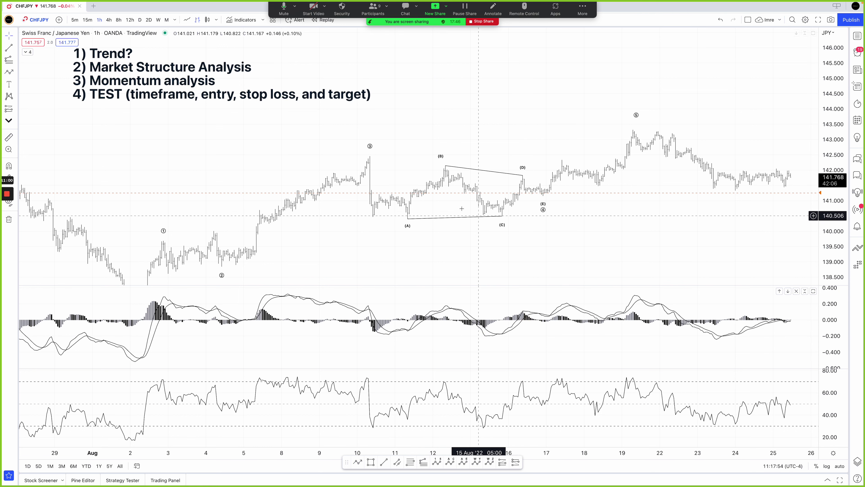
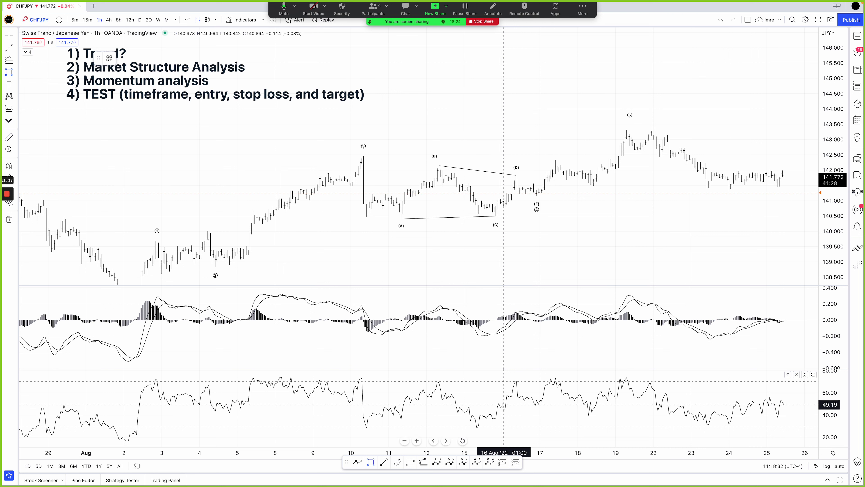
- Draw a rectangle in the lowest indicator from 16 Aug 01:00 to 17 Aug 19:00, between about 49.79 and 35.18, and delete it
click(504, 404)
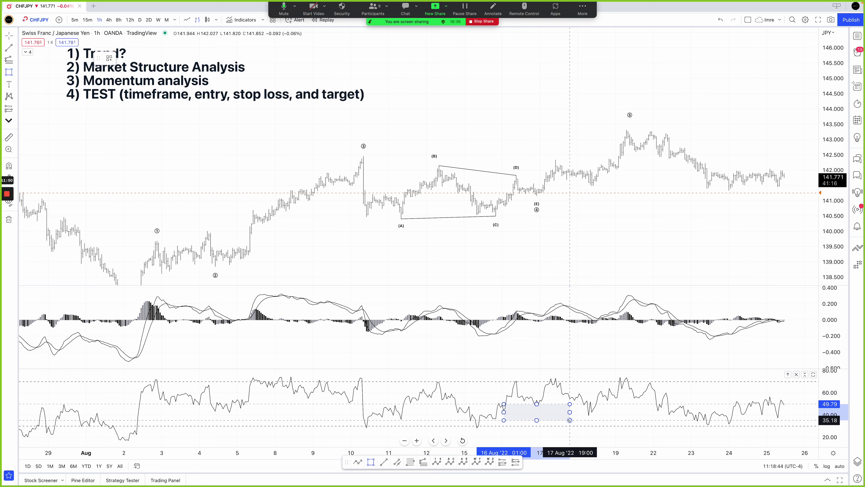
click(570, 420)
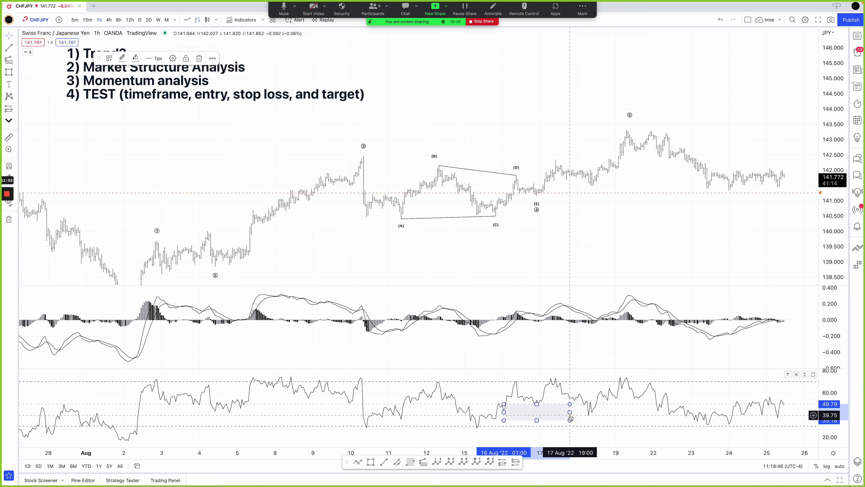
key(Delete)
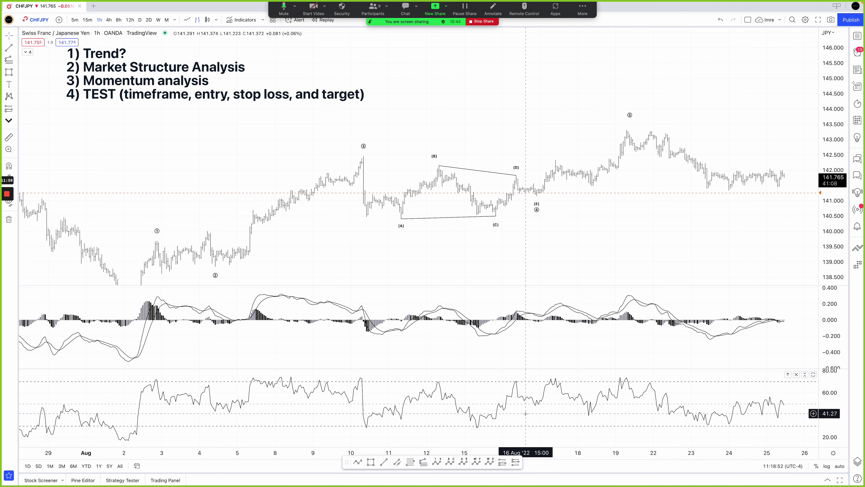
click(357, 462)
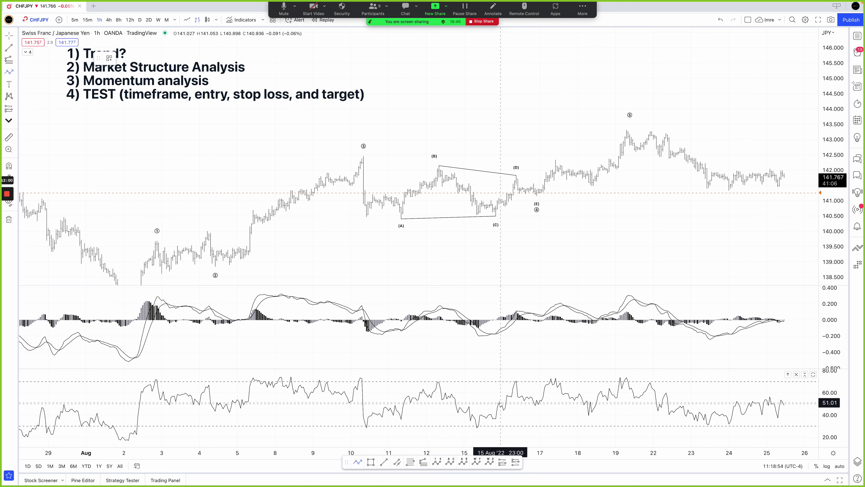
click(503, 411)
click(502, 413)
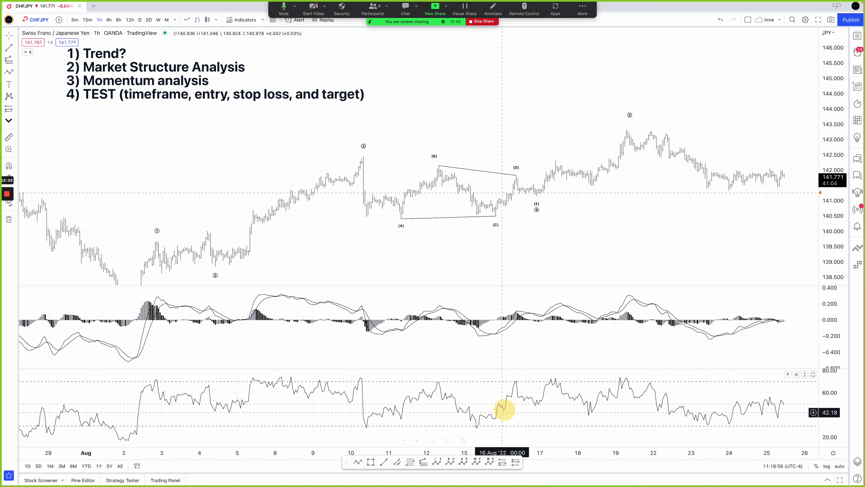
- Draw temporary markings in the lowest indicator around 16 to 17 August and delete them
key(alt+shift+r)
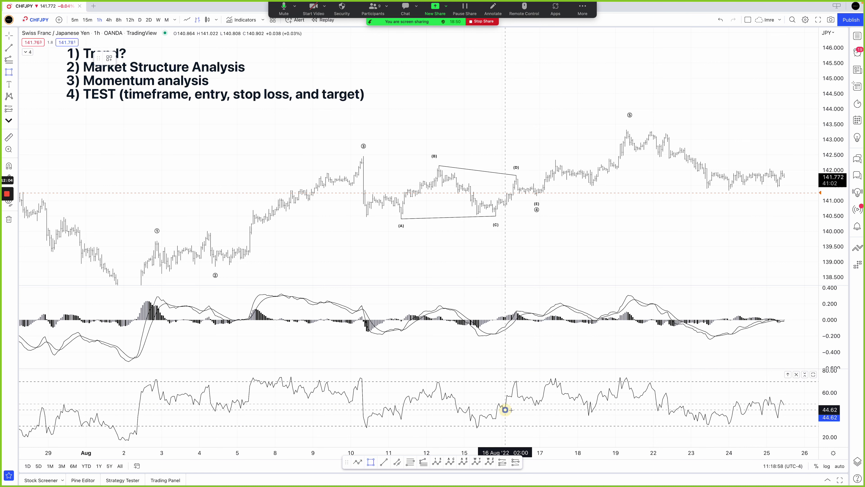
click(550, 400)
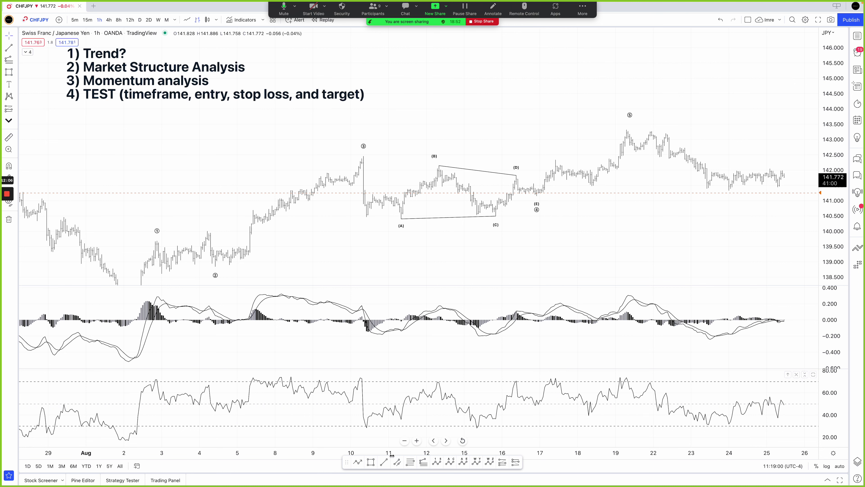
mouse_move(523, 400)
mouse_down()
mouse_move(543, 408)
mouse_move(531, 397)
mouse_move(539, 399)
mouse_move(541, 409)
mouse_up()
click(523, 412)
click(386, 462)
key(Delete)
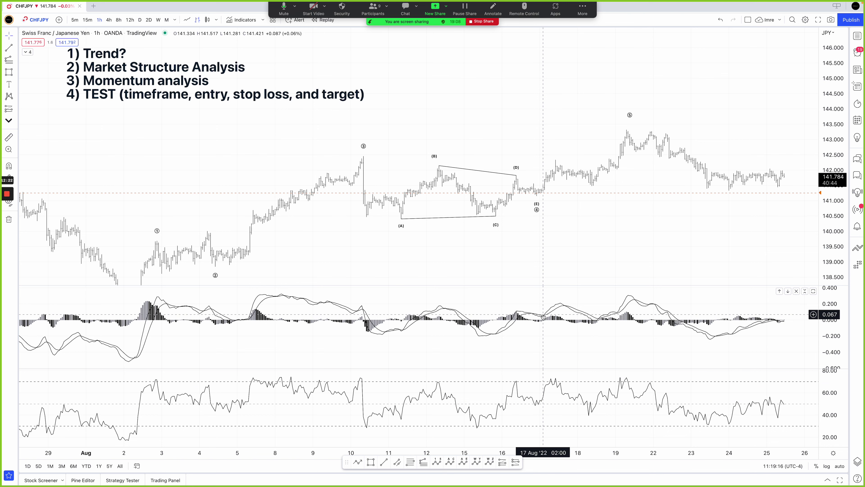
- Maximize the price pane and measure the duration of wave 2 with a date range from the wave 1 peak to the wave 2 low
double_click(537, 265)
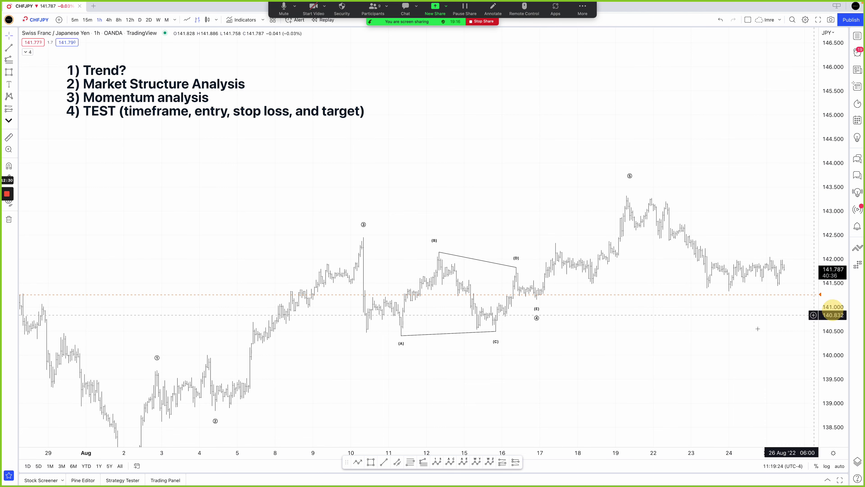
drag(630, 383, 666, 343)
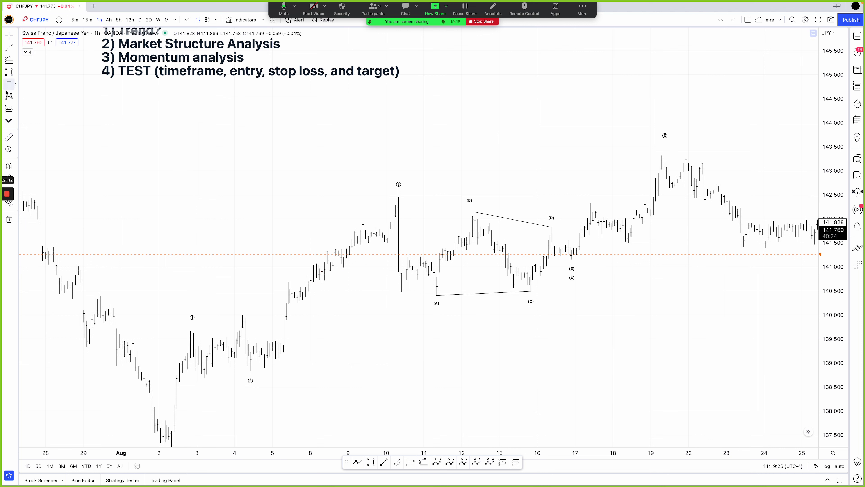
click(15, 109)
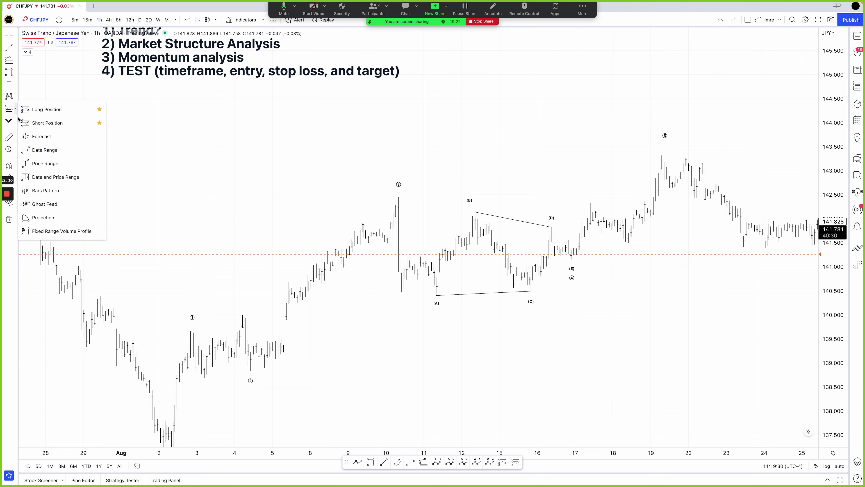
click(53, 163)
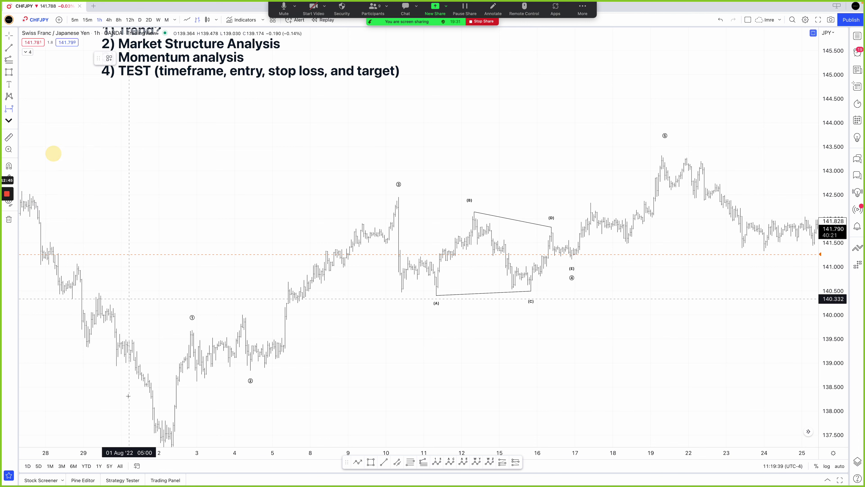
click(189, 330)
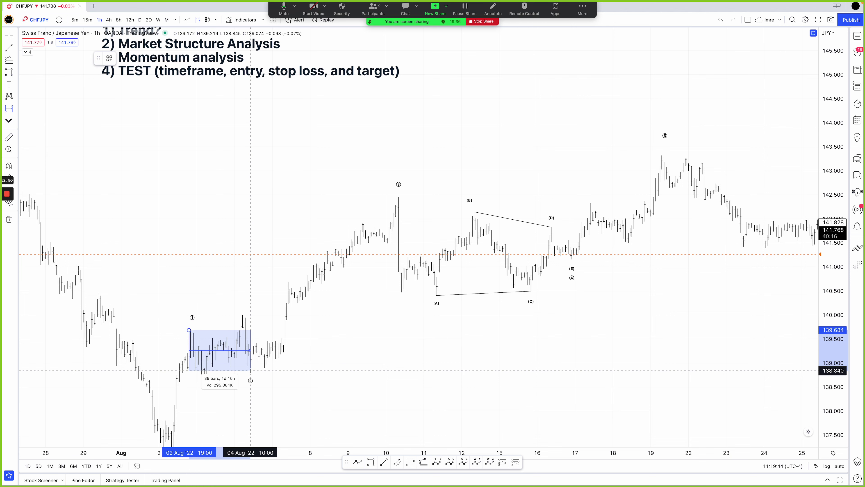
drag(250, 370, 252, 330)
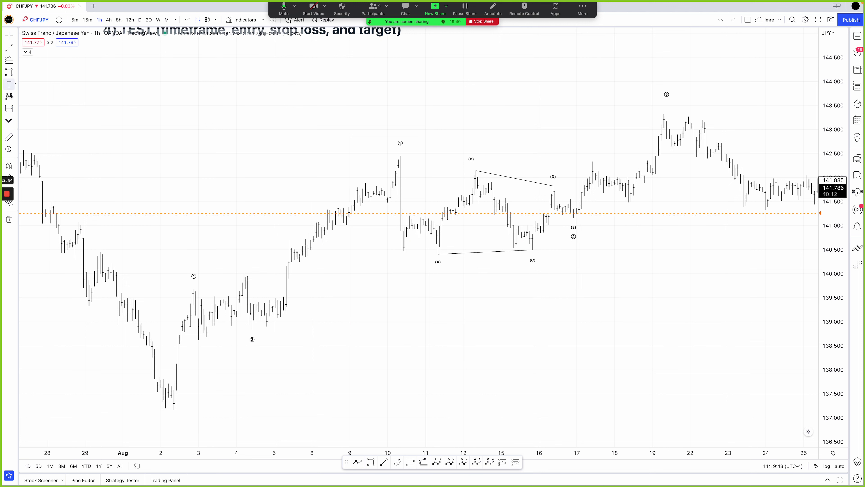
- Measure the duration of wave 4 with a date range from the wave 3 peak to wave (E) and discard it
click(9, 109)
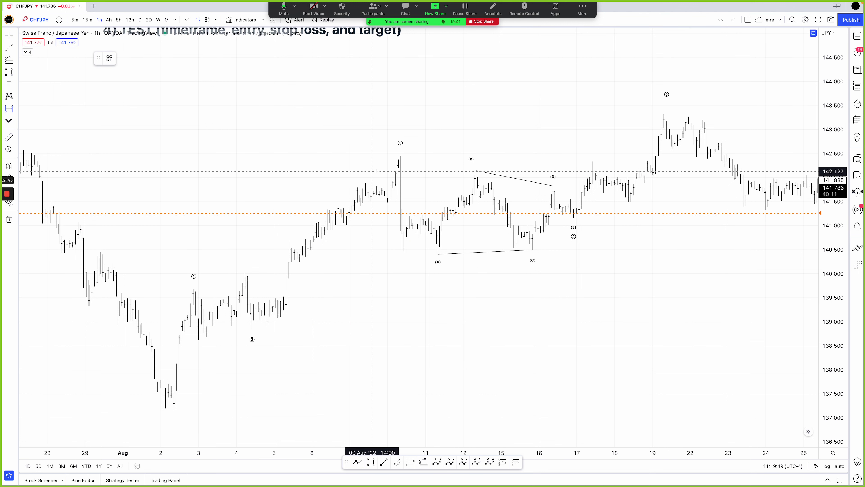
click(400, 156)
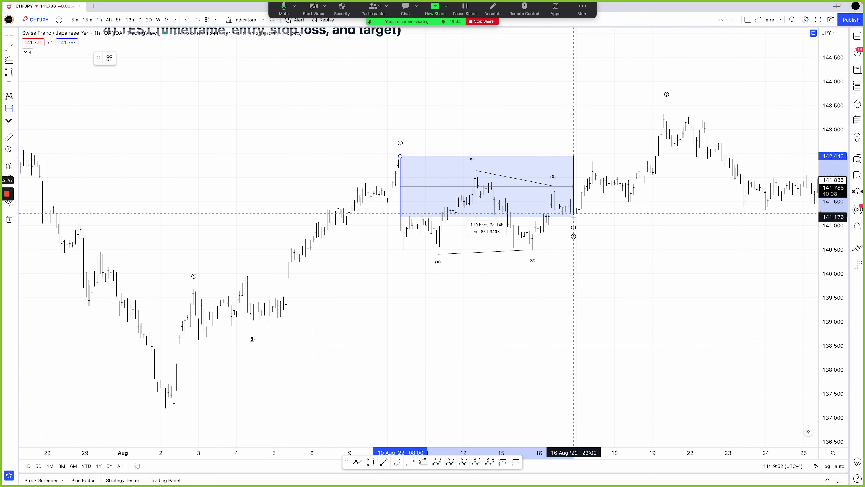
key(Escape)
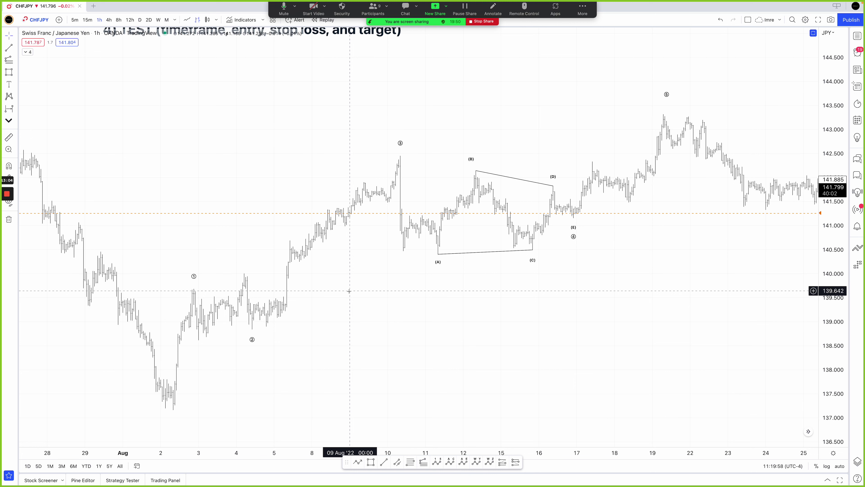
- Place a date range from the 2 Aug 08:00 low to 3 Aug 20:00, spanning wave 1 and part of wave 2
click(7, 112)
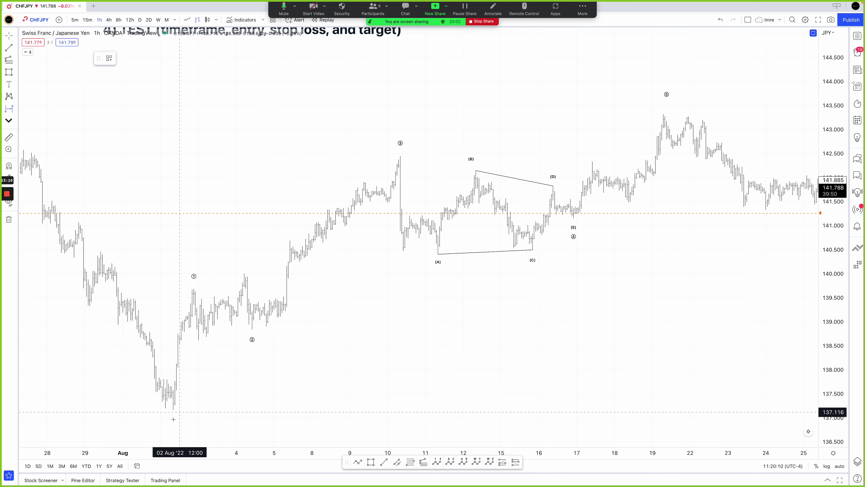
shift+click(173, 409)
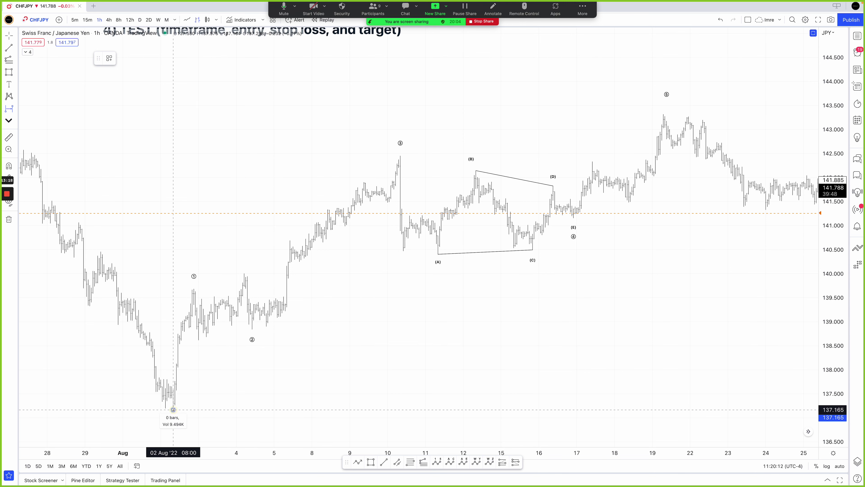
click(230, 288)
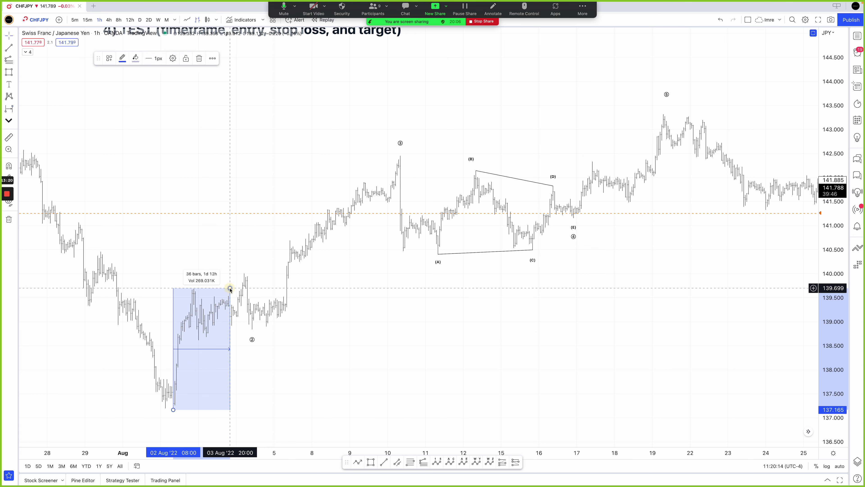
click(207, 229)
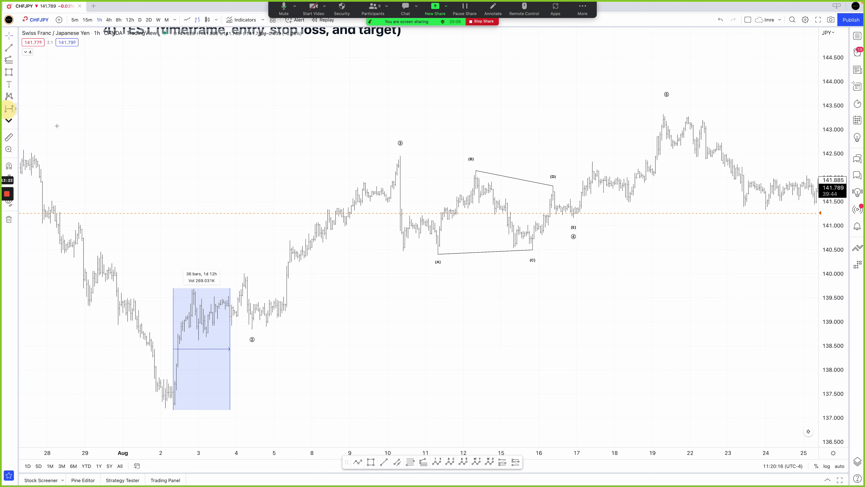
- Measure the duration of wave 3 with a date range from the wave 2 low to the wave 3 peak and delete both date ranges
click(9, 108)
click(253, 328)
click(400, 156)
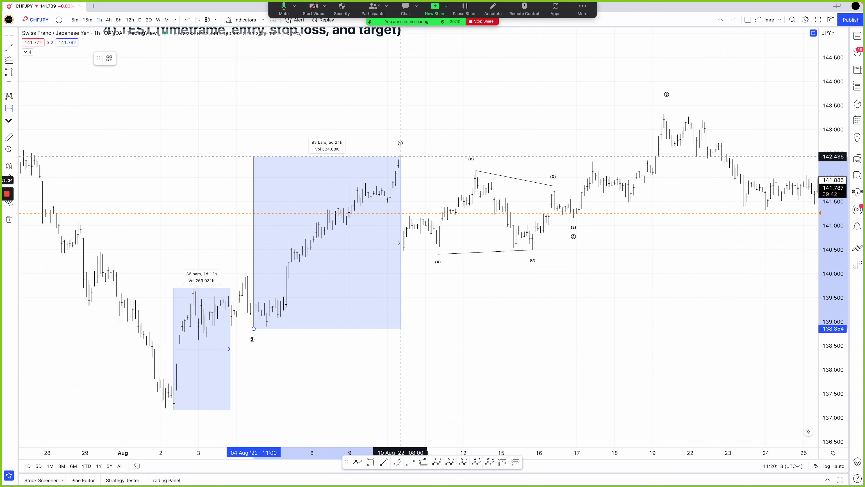
click(400, 155)
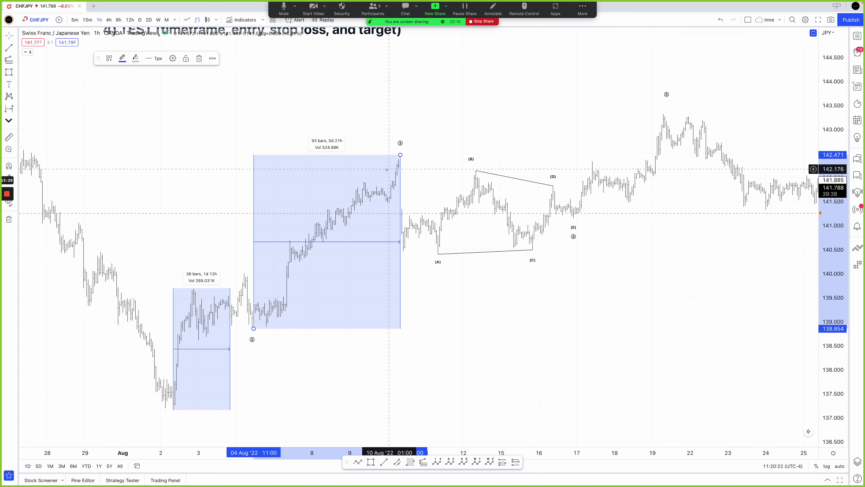
key(Delete)
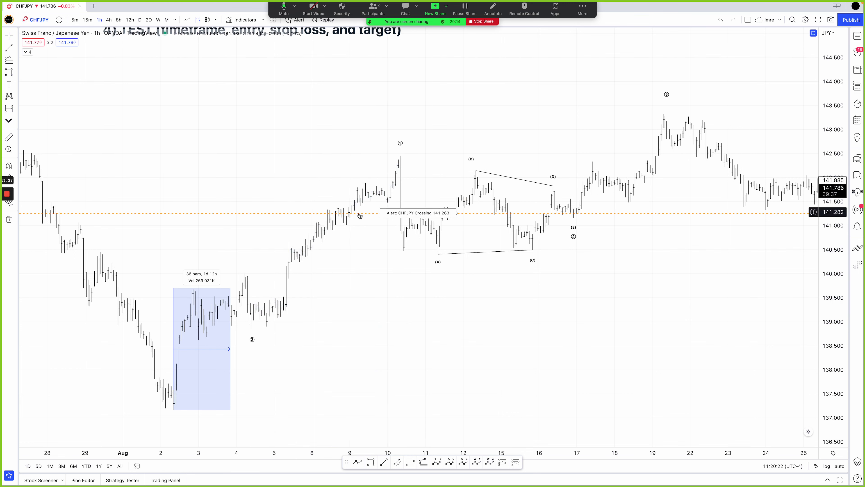
click(226, 345)
click(227, 346)
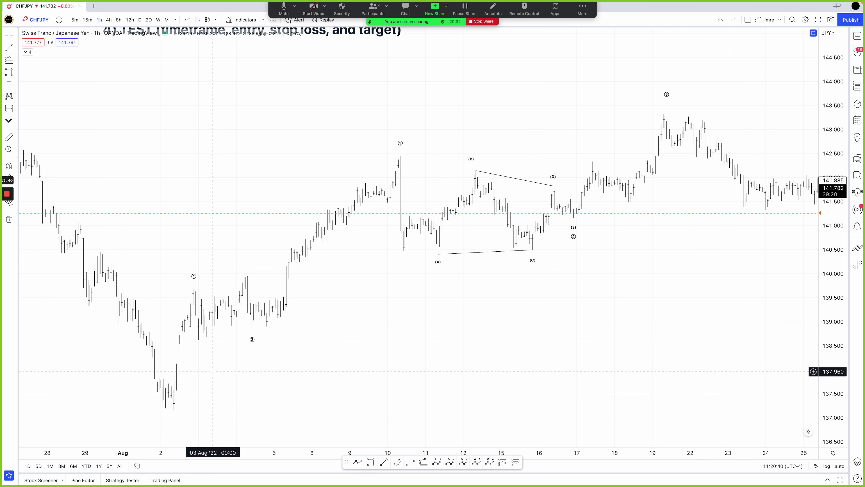
- Bring the checklist note fully into view and place horizontal rays at the wave (D) high, 141.826, and just below wave (E), 141.141
drag(337, 330, 342, 375)
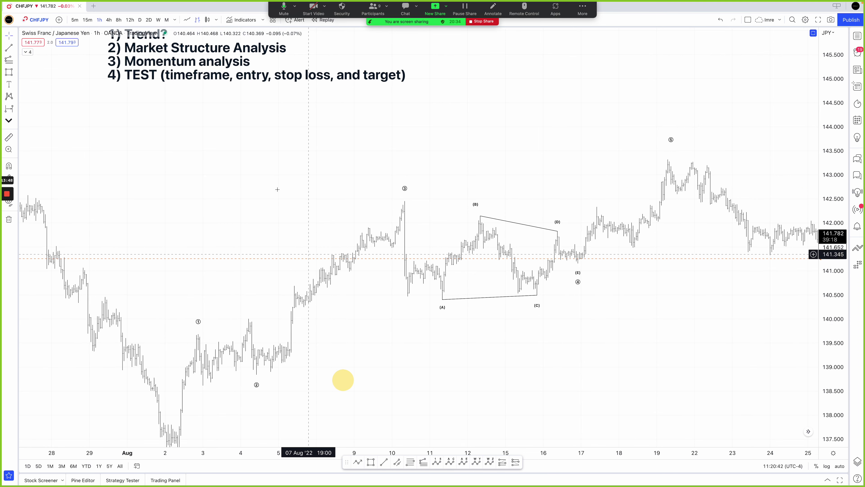
drag(290, 85, 285, 143)
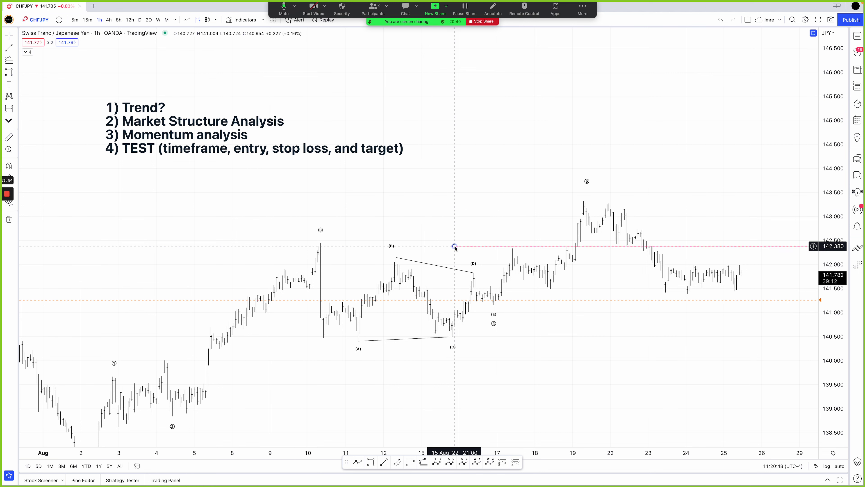
drag(455, 248, 474, 273)
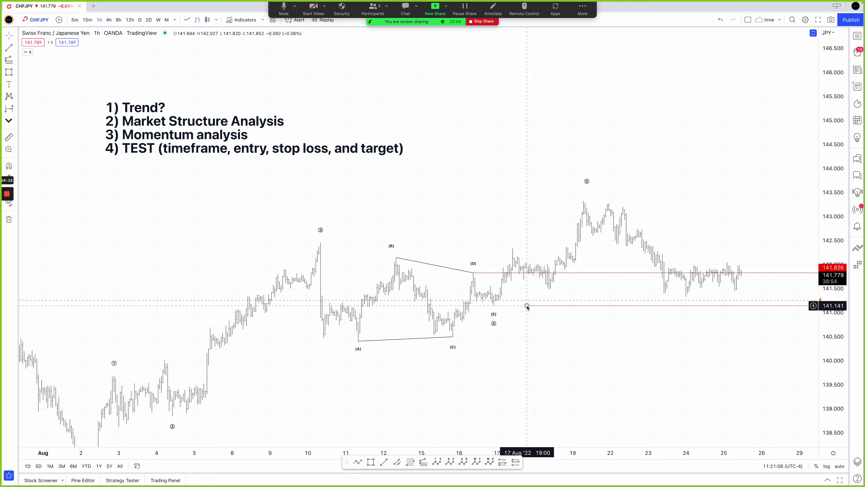
drag(527, 305, 494, 304)
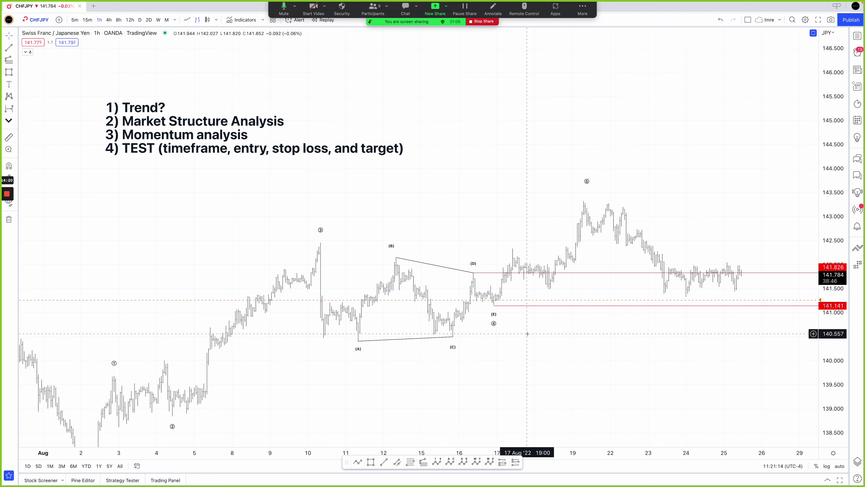
- Delete the checklist note and extend the upper triangle line back to 10 Aug 17:00, at about 142.41
click(322, 141)
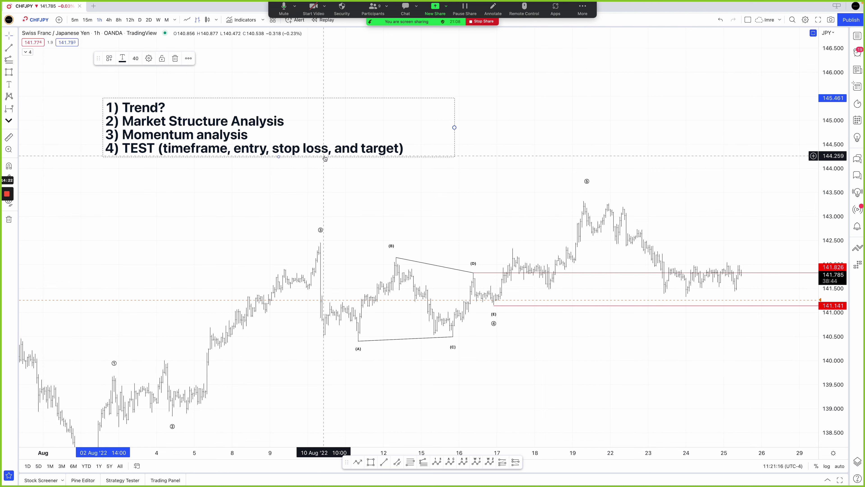
key(Delete)
drag(342, 160, 398, 123)
click(453, 221)
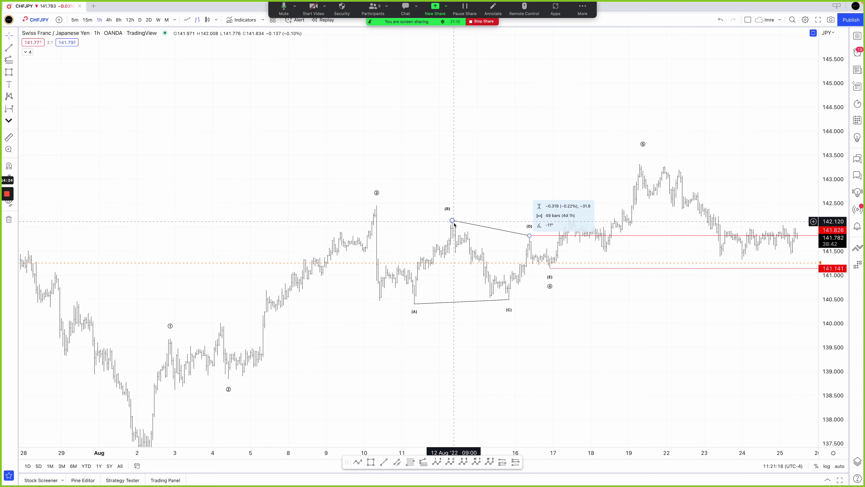
drag(453, 221, 391, 210)
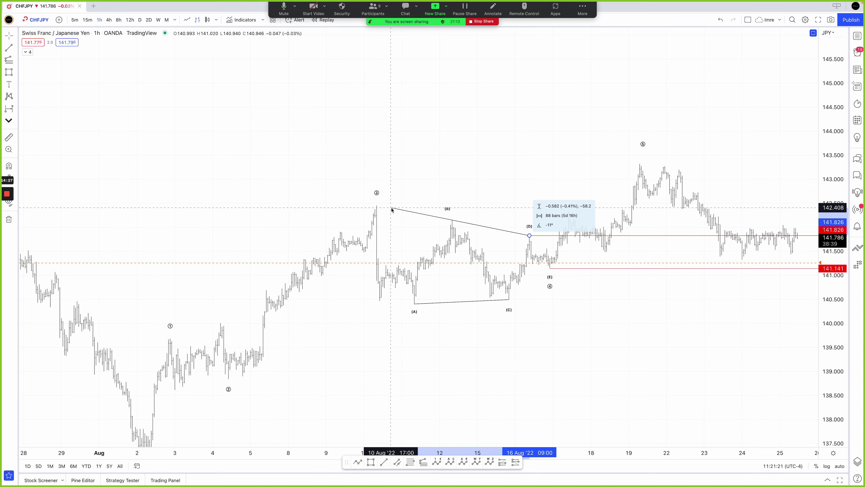
click(440, 166)
- Extend the lower triangle line back beyond wave (A) and shift the (A) label slightly down, clear of the line
click(384, 463)
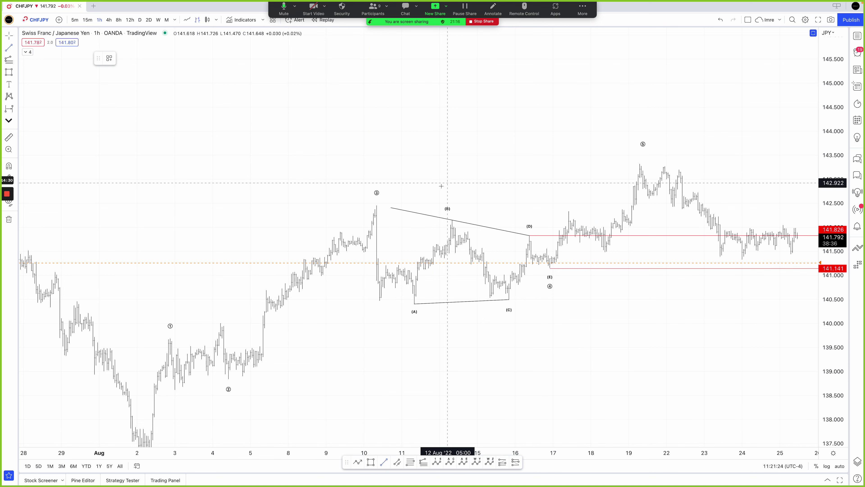
click(415, 303)
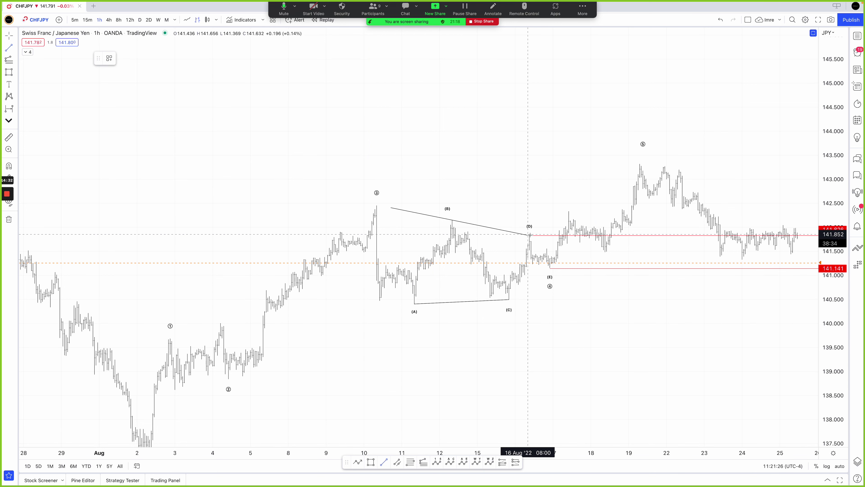
click(509, 299)
drag(415, 305, 394, 305)
click(415, 312)
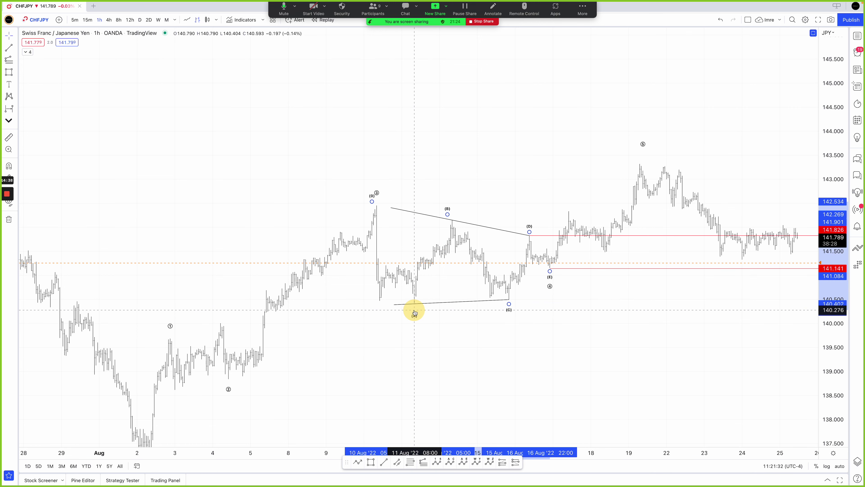
click(440, 288)
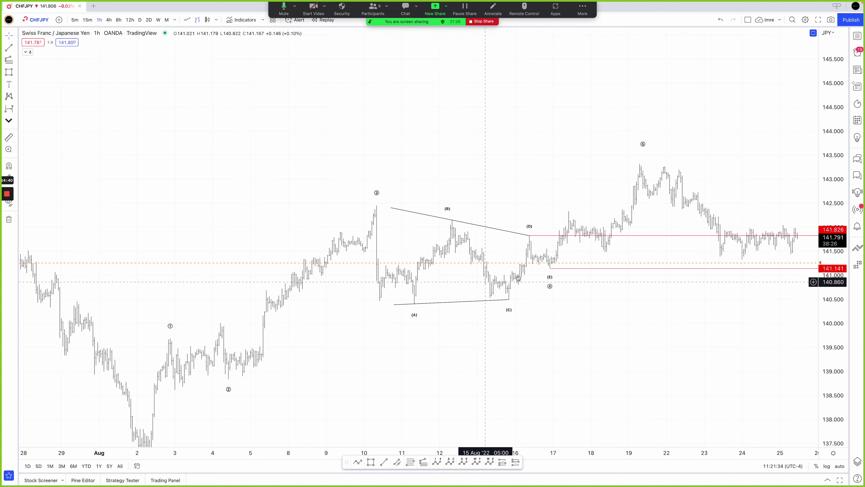
- Draw a vertical line from the wave (A) low at 140.409 up to the upper triangle line, about 142.310, and copy it to wave (E)
click(384, 462)
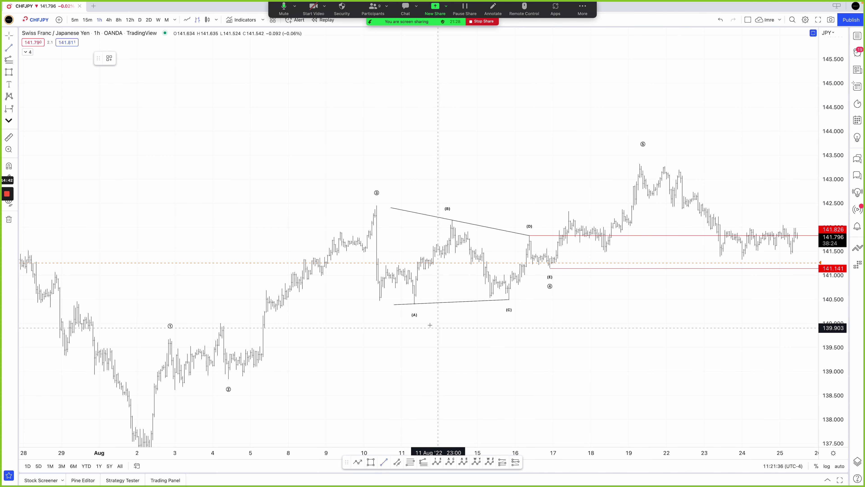
shift+click(414, 304)
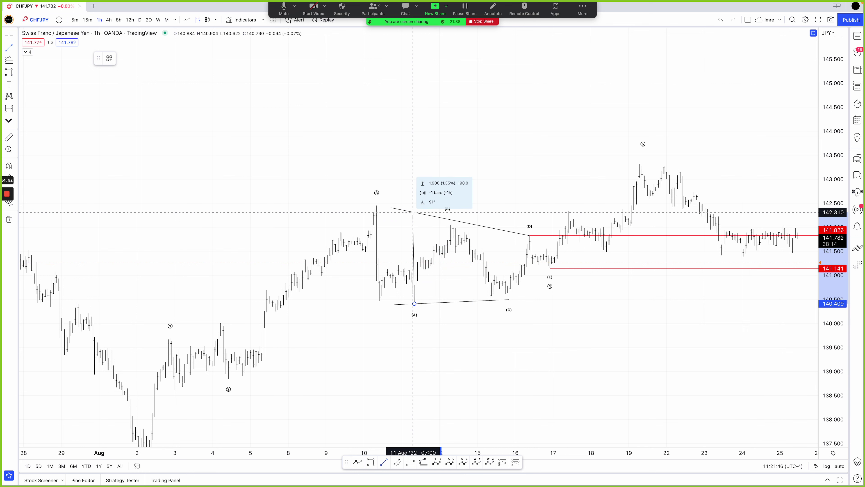
click(413, 212)
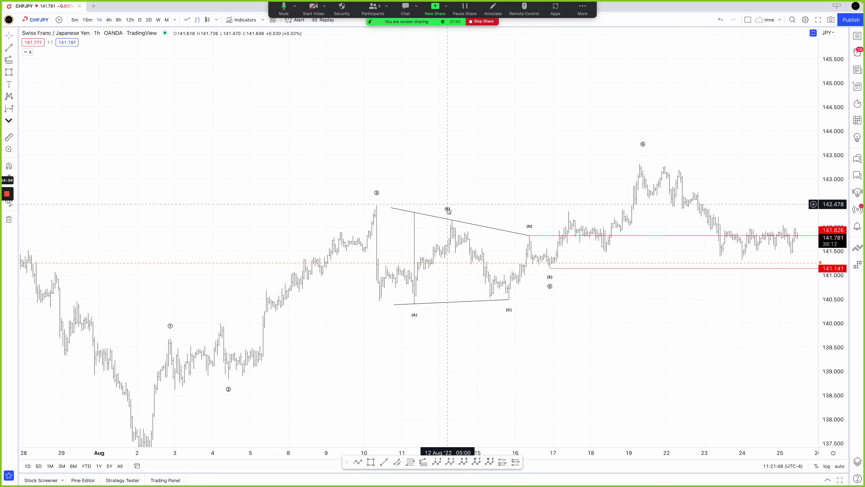
drag(415, 234, 553, 199)
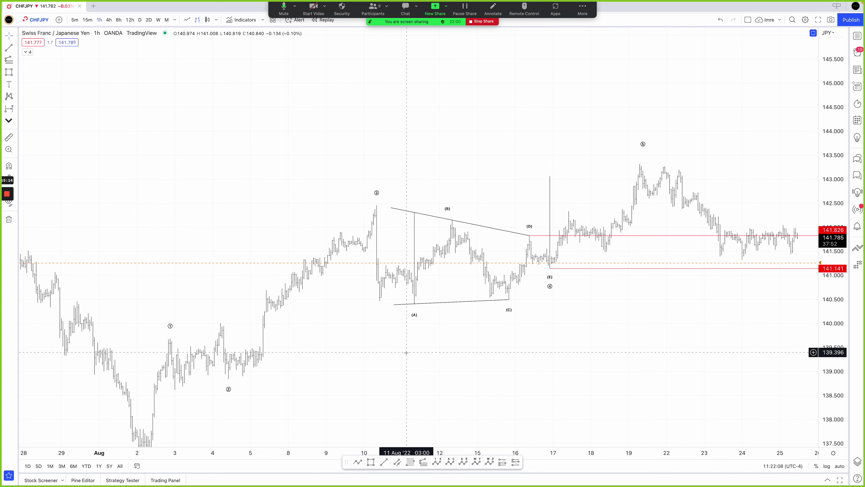
- Place a trend-based Fibonacci extension from the 2 Aug low at 137.164 to the wave 1 high at 139.680 and wave (E) low at 141.159
drag(407, 345, 414, 309)
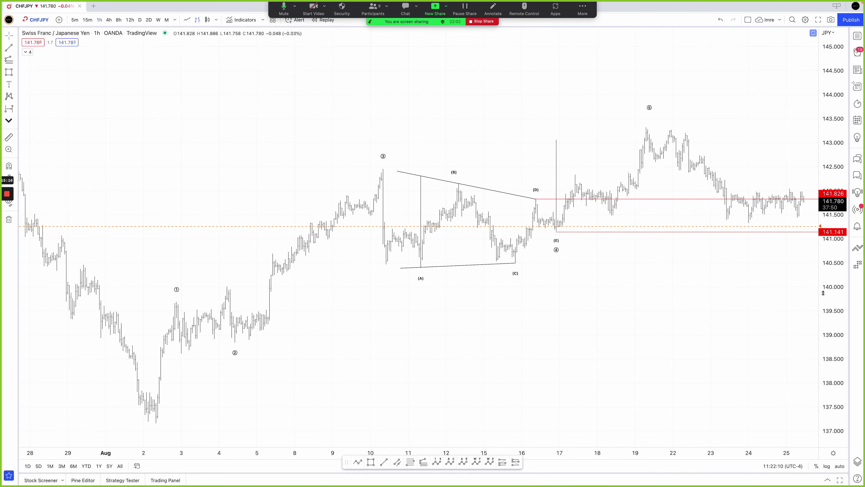
drag(816, 301, 820, 296)
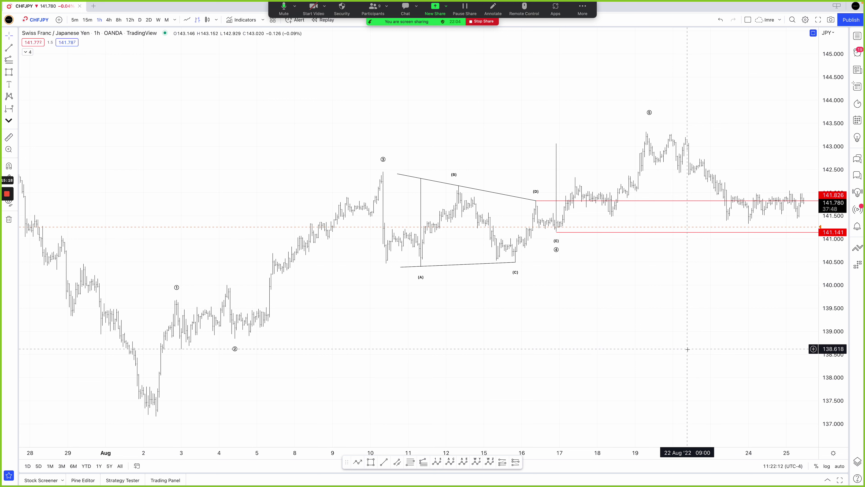
click(423, 462)
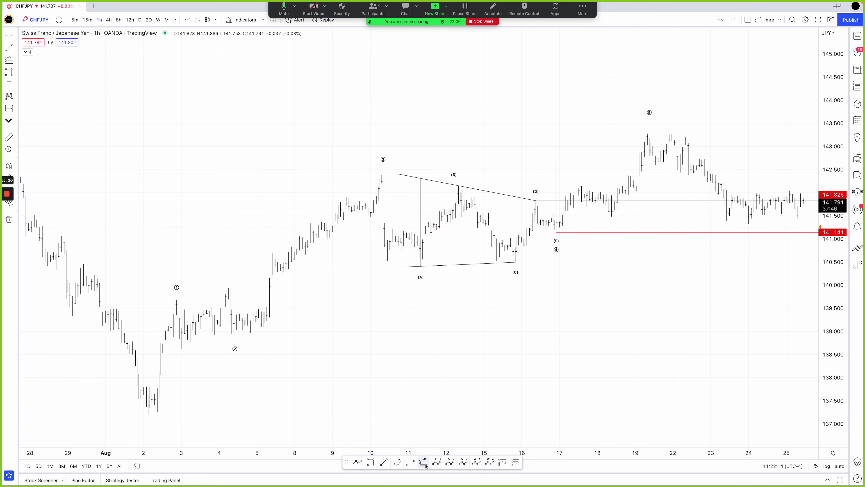
click(156, 416)
click(176, 293)
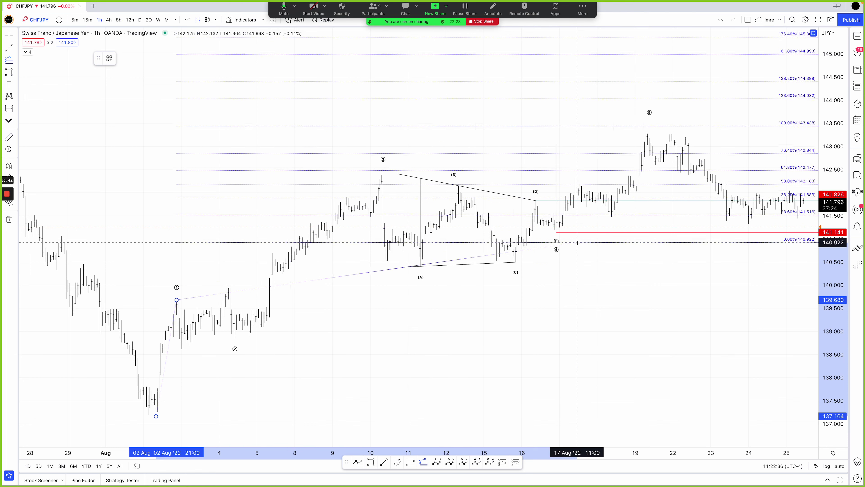
click(557, 233)
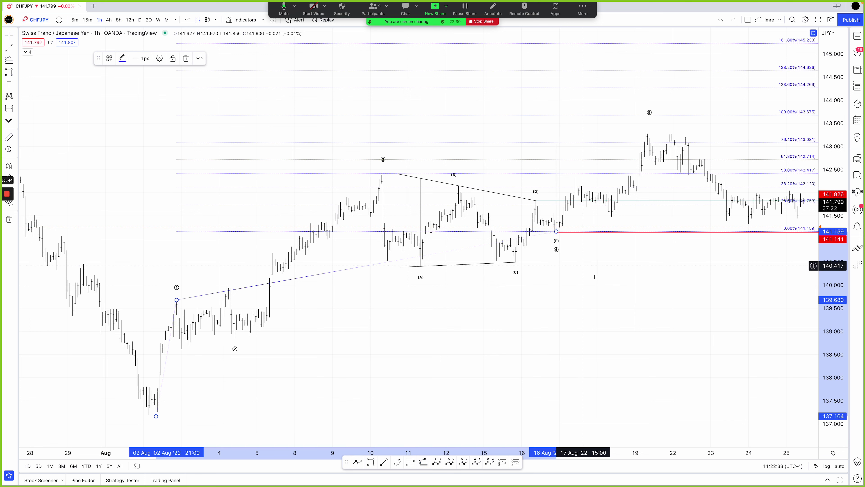
click(610, 294)
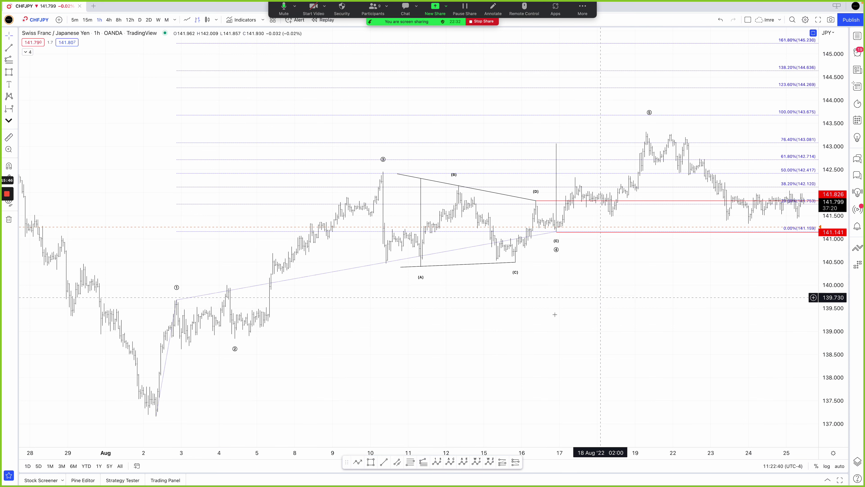
- Draw a rectangle around the wave 5 label from 143.848 to about 143.55 and apply the drawing template 0
click(370, 462)
drag(629, 107, 673, 121)
click(113, 60)
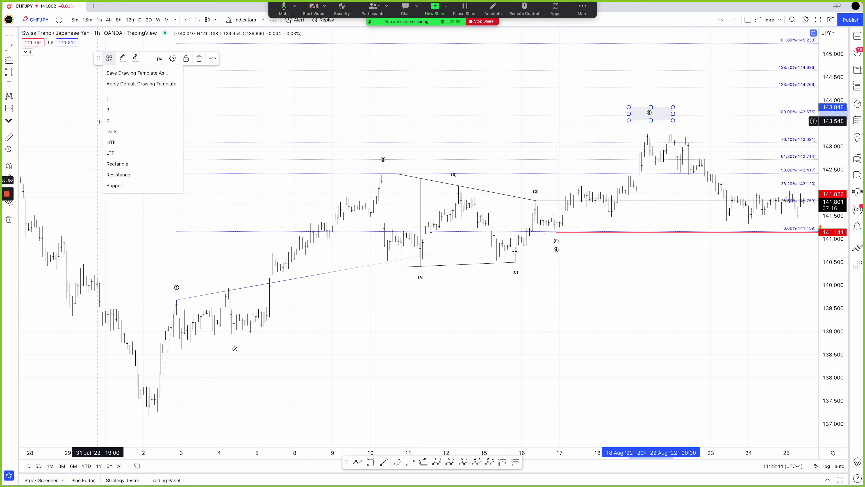
click(110, 120)
click(253, 134)
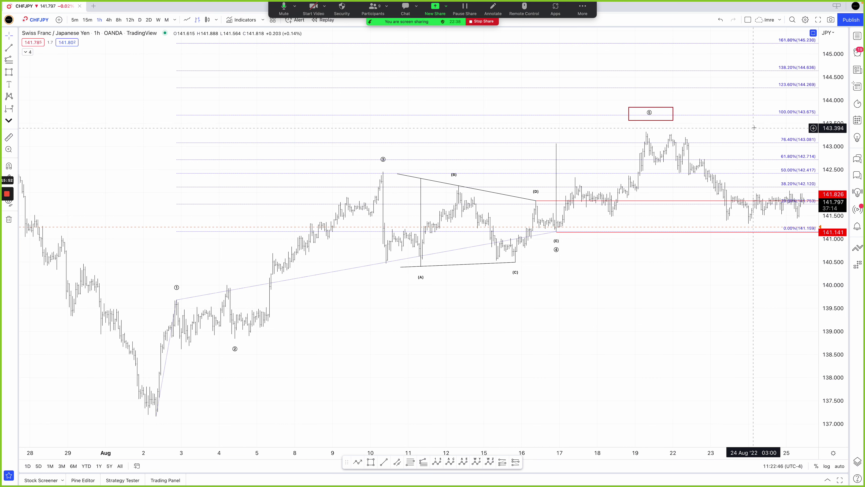
click(360, 266)
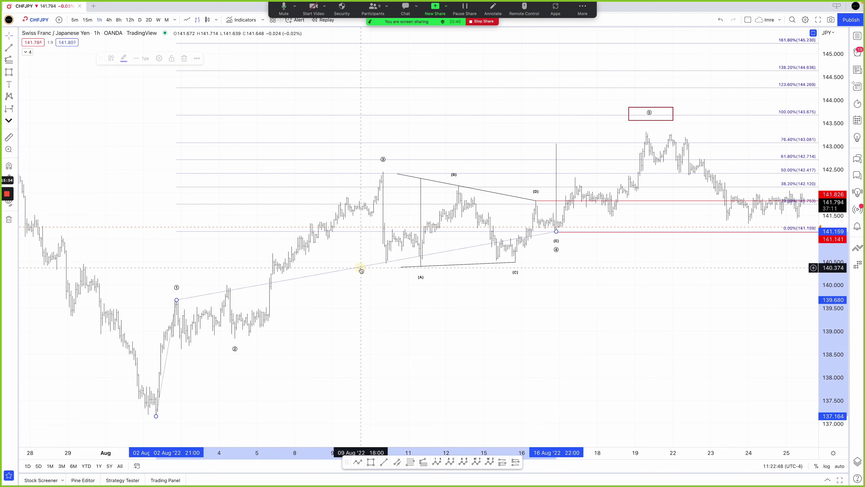
click(122, 59)
click(331, 308)
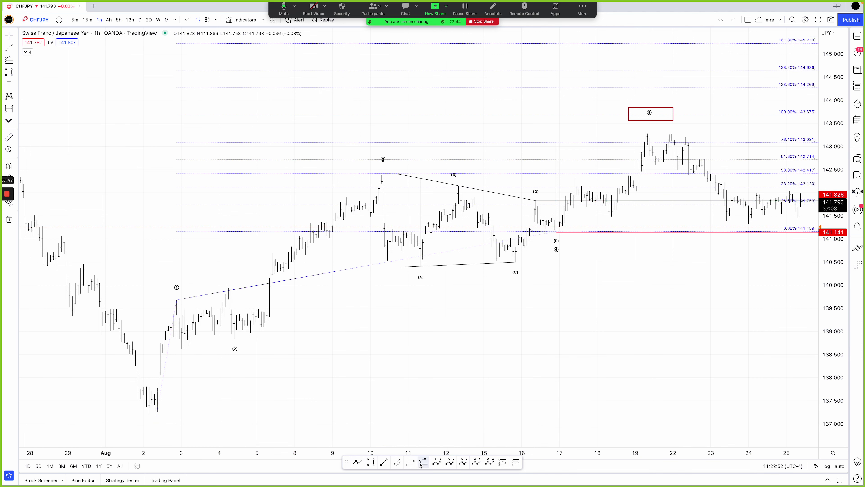
- Add a second Fibonacci extension from the 137.164 low to the wave 3 high at 142.449 and wave (E) low at 141.159, coloured red
click(422, 462)
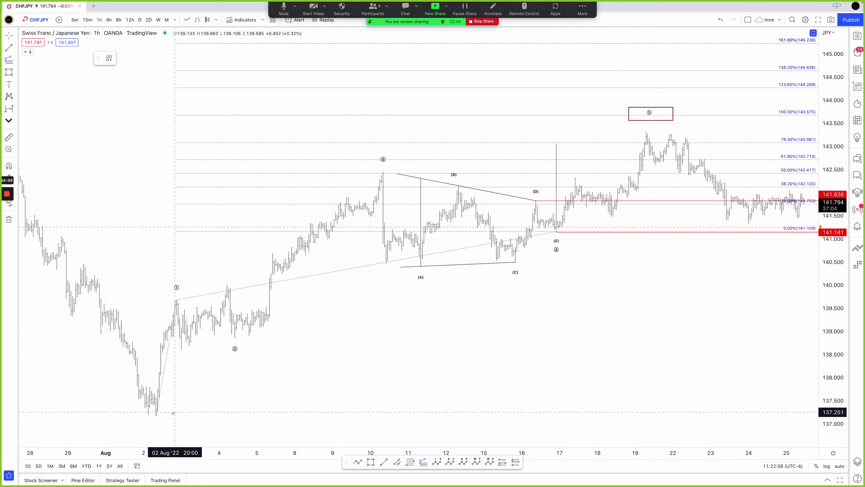
click(156, 416)
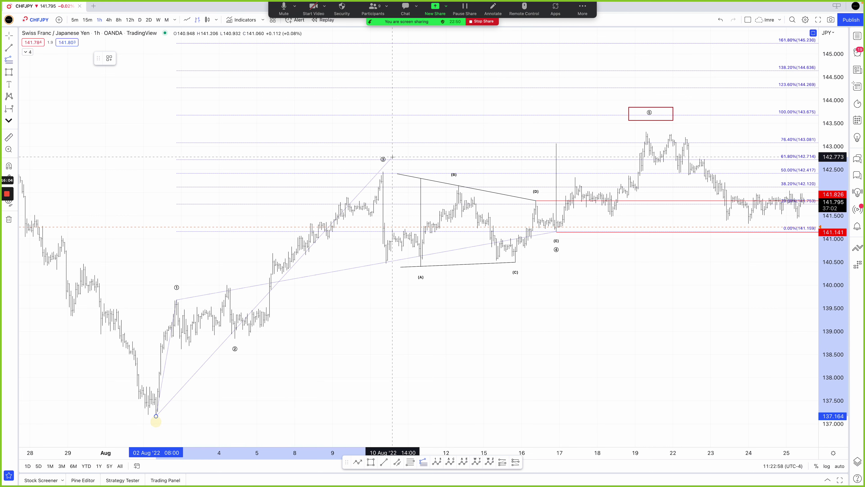
click(382, 171)
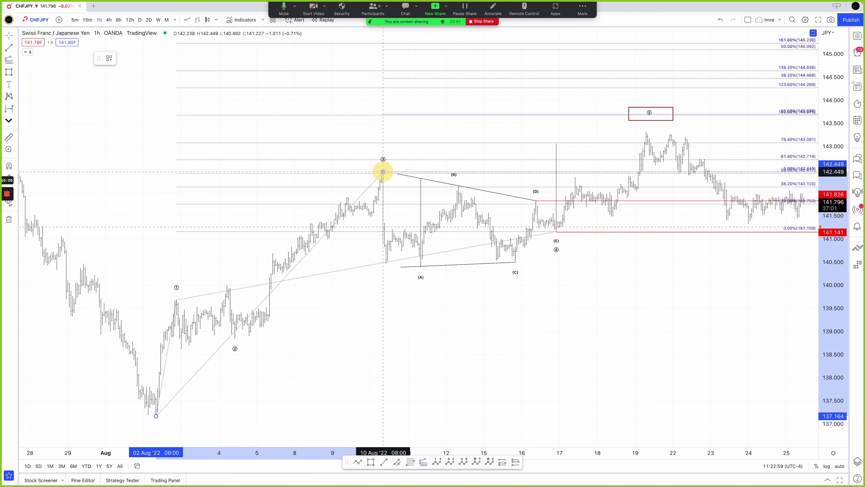
click(556, 232)
click(122, 58)
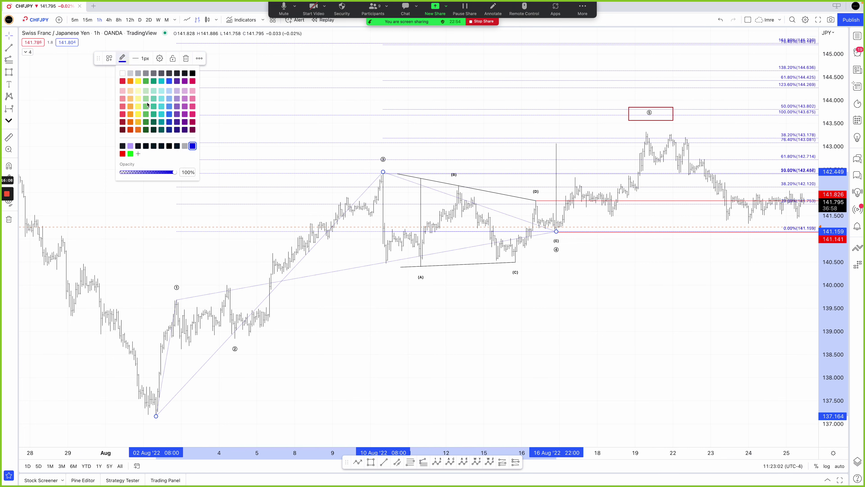
click(122, 153)
click(425, 326)
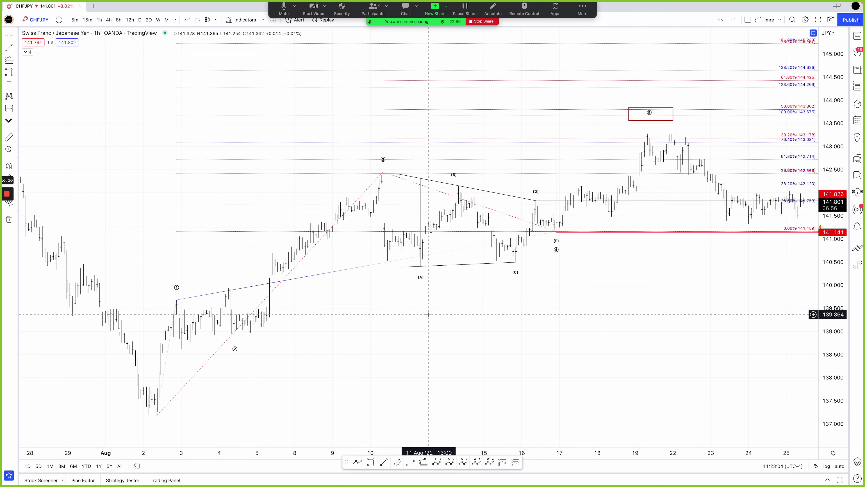
- Try a Fibonacci retracement from the wave 3 high at 142.459 down toward the wave (A) low
drag(428, 314, 415, 325)
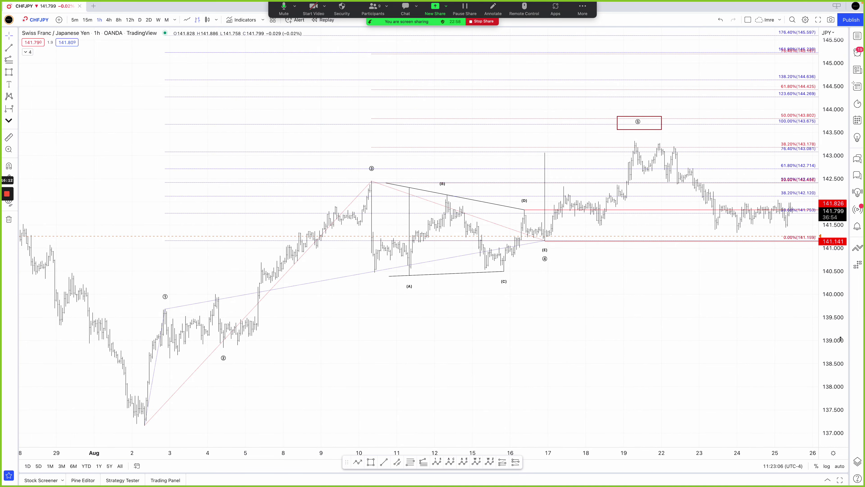
drag(841, 339, 840, 362)
drag(715, 299, 675, 407)
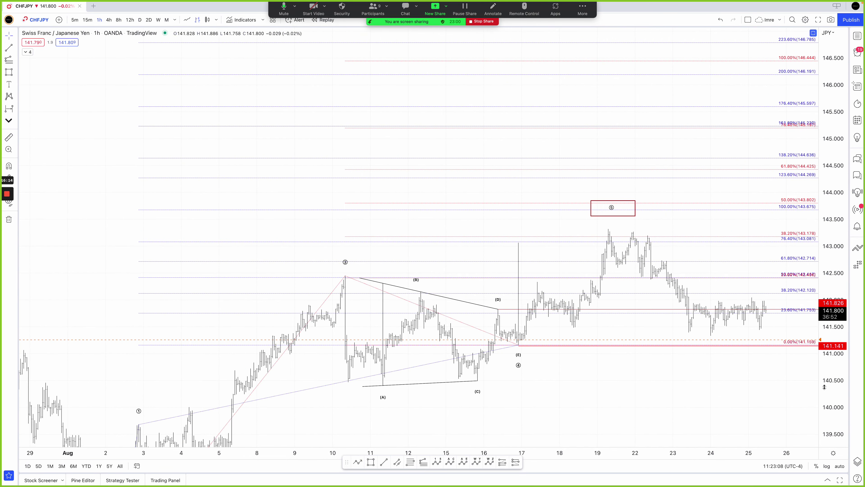
drag(824, 387, 824, 368)
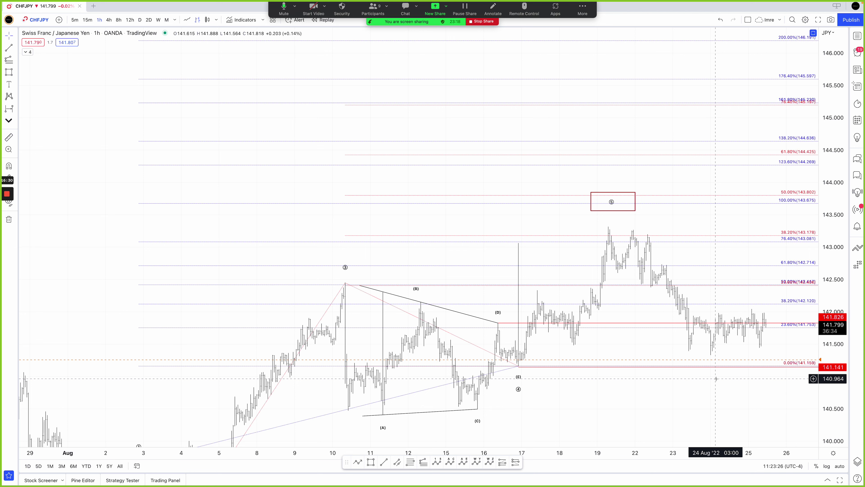
click(410, 462)
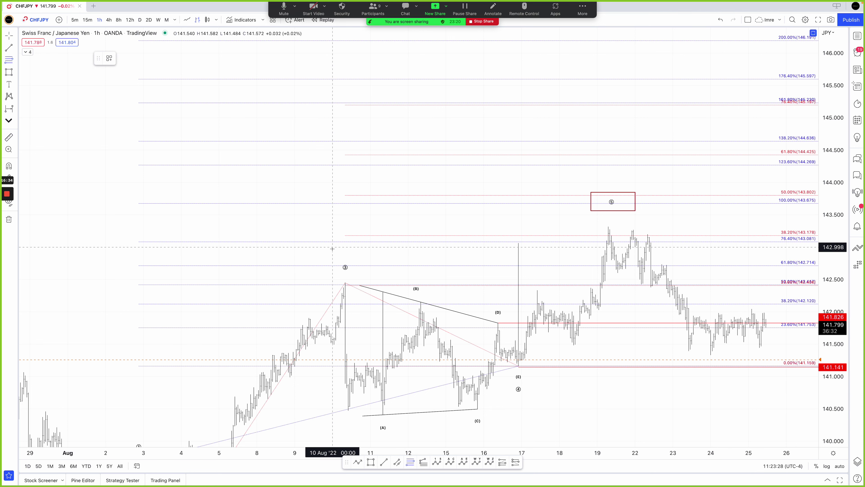
click(344, 282)
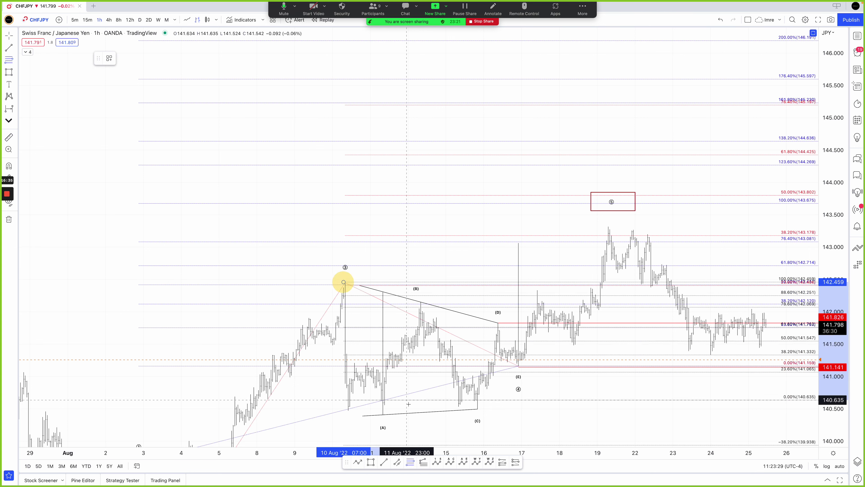
click(376, 409)
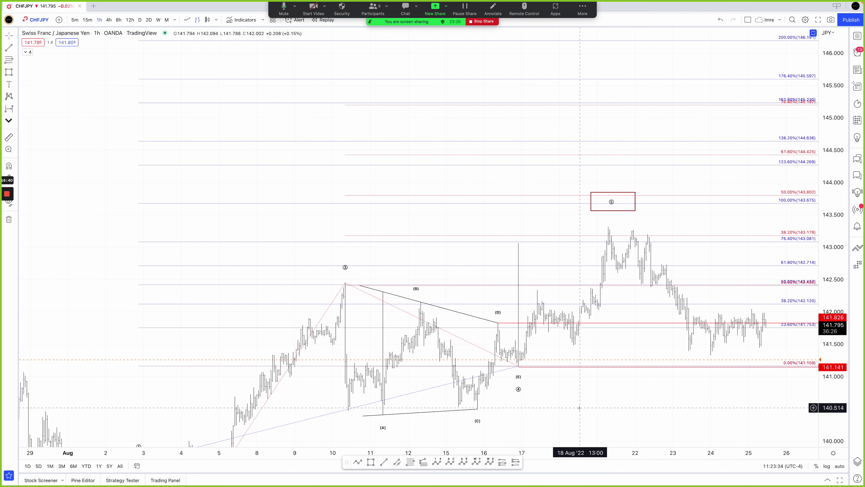
- Draw a second target rectangle around the 38.20% and 76.40% extension levels, from 143.253 down to about 143.0, spanning the wave 5 highs
drag(575, 404, 662, 232)
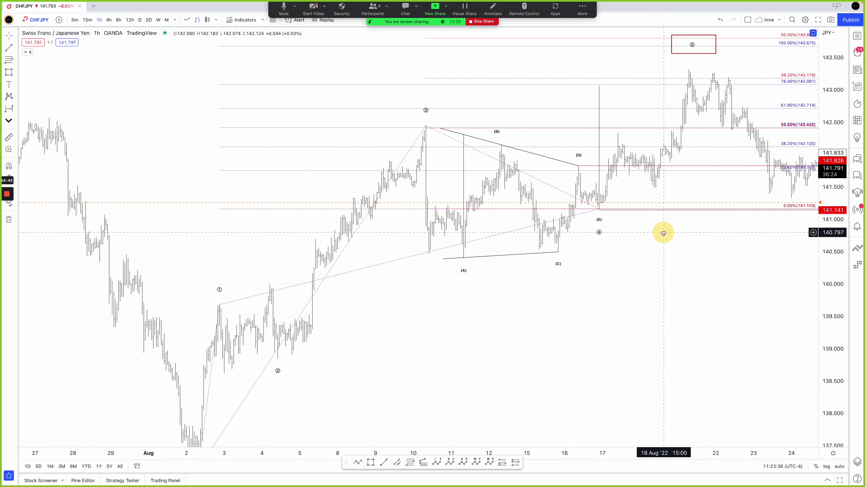
drag(816, 322, 815, 335)
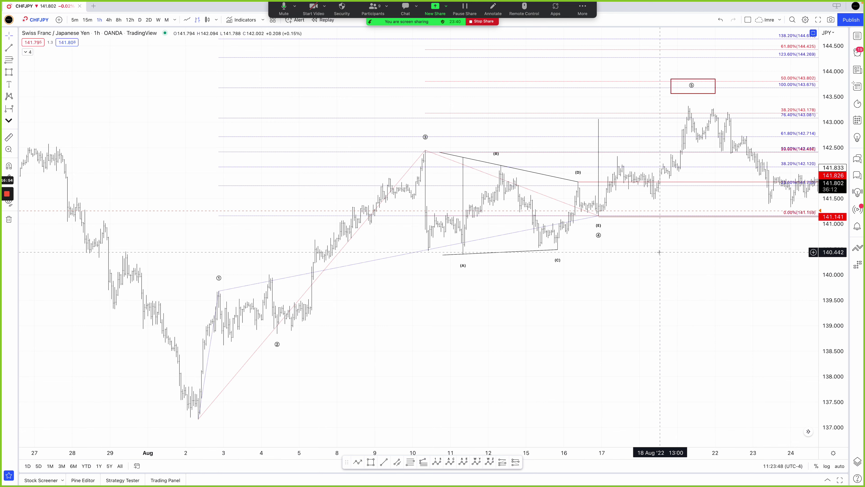
drag(584, 118, 458, 188)
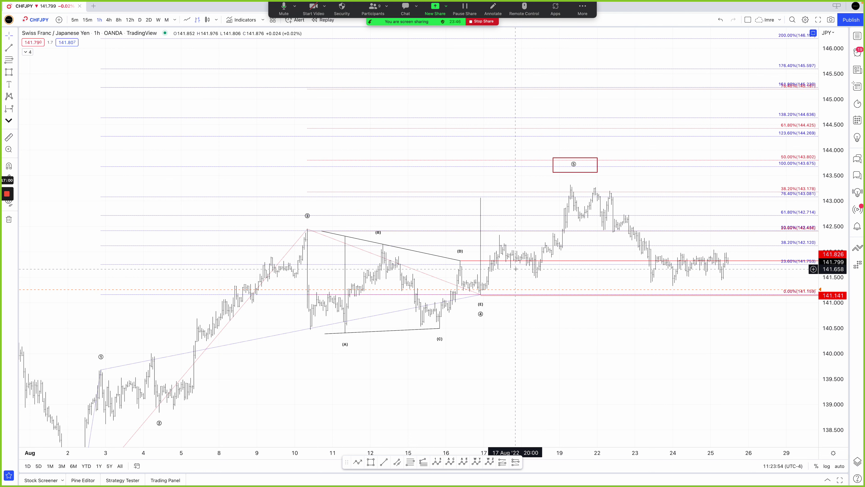
click(371, 462)
click(537, 187)
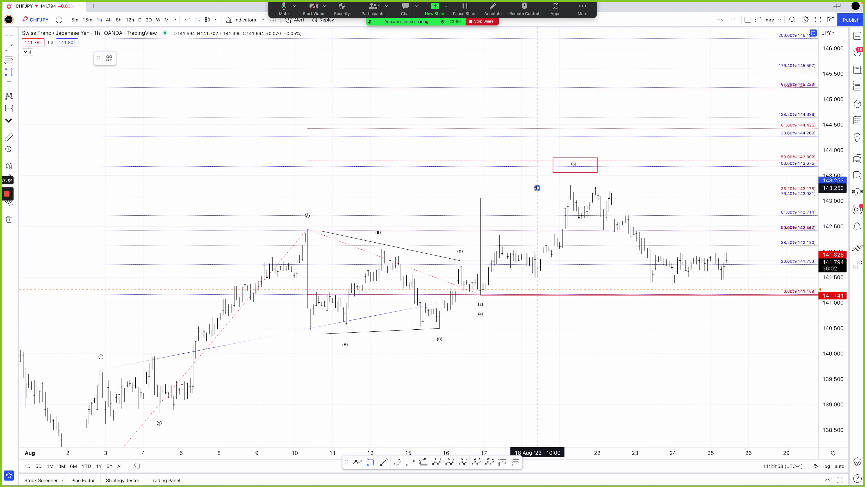
click(640, 203)
click(638, 199)
click(660, 184)
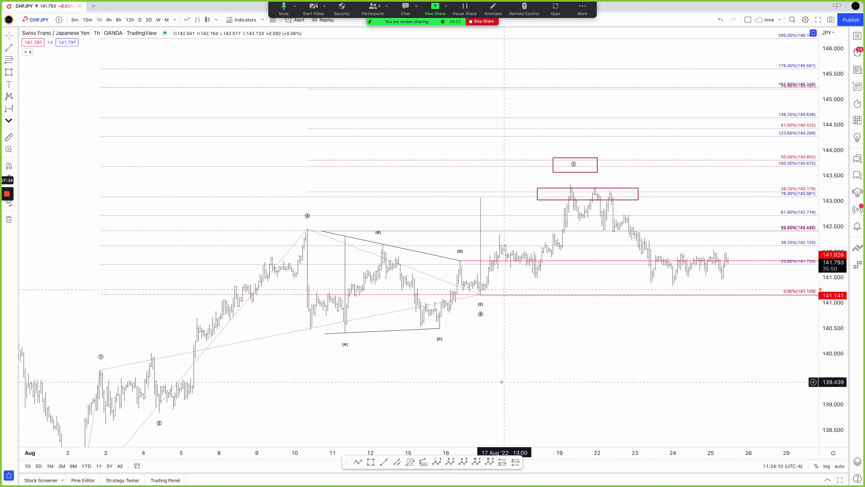
- Widen the upper target rectangle toward later dates and shift the wave 5 label to its centre
drag(436, 375, 494, 319)
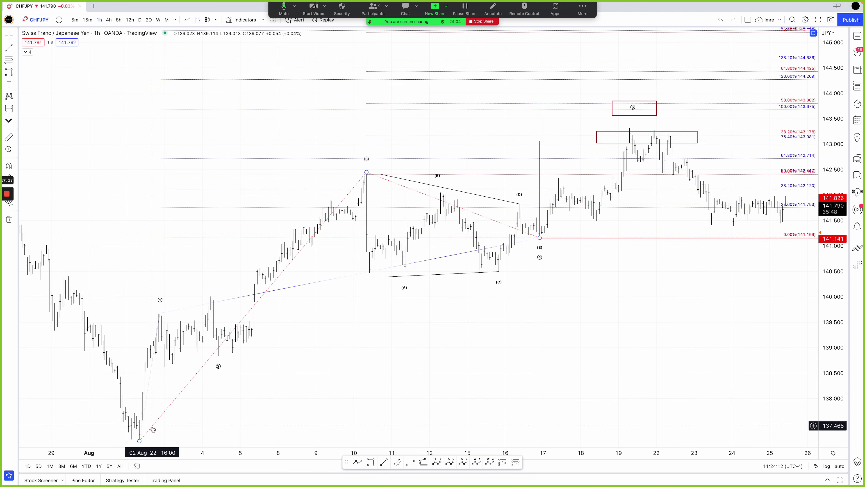
drag(342, 174, 306, 199)
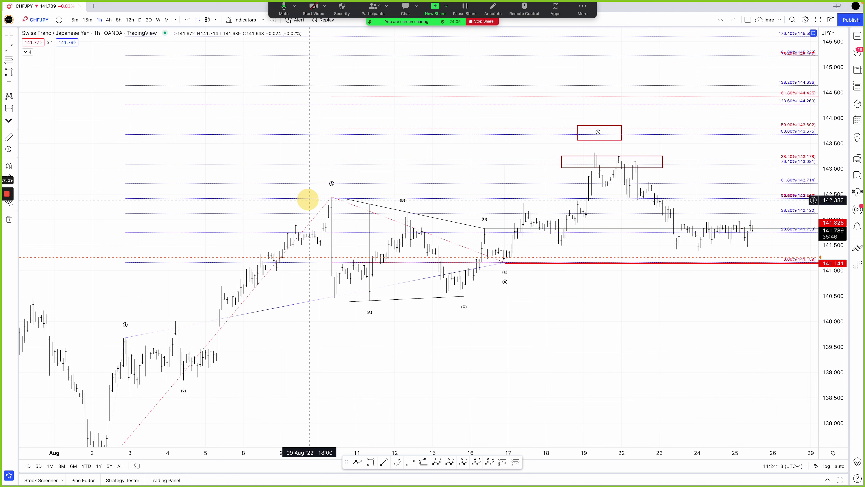
click(705, 167)
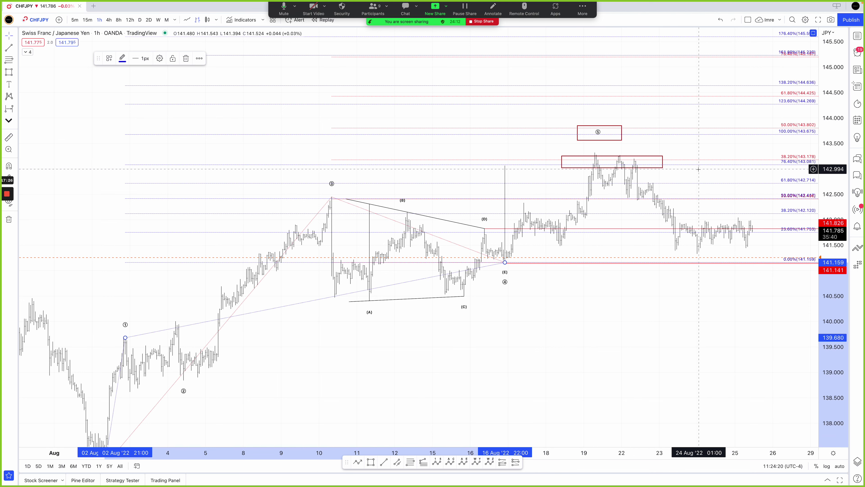
click(693, 183)
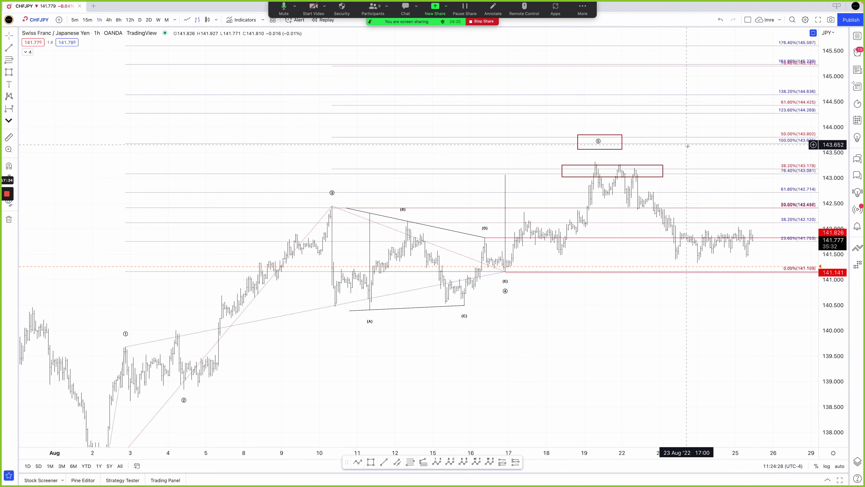
drag(622, 142, 654, 142)
drag(598, 146, 616, 147)
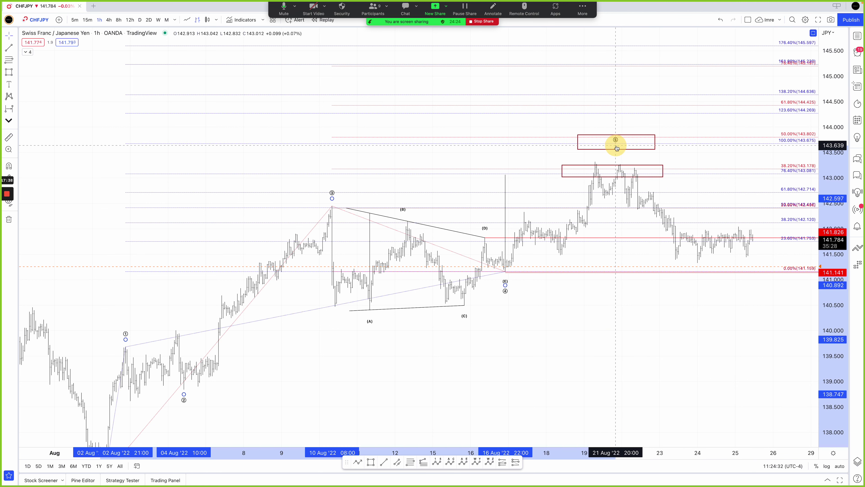
click(657, 134)
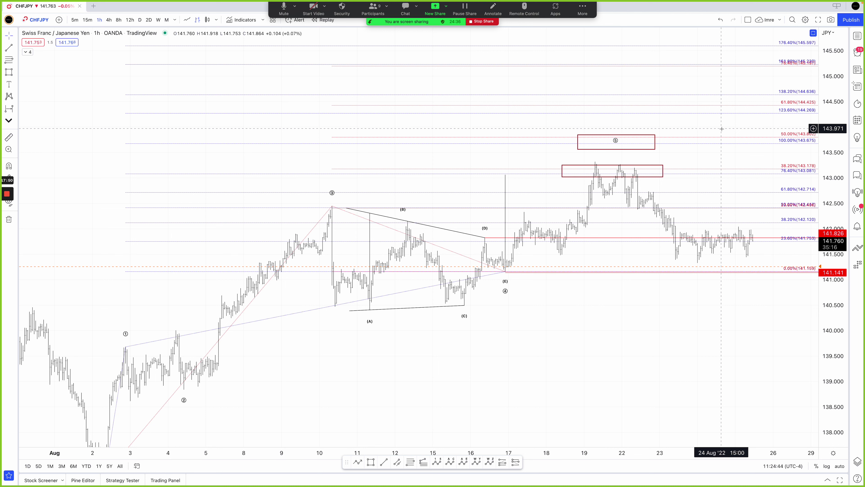
- Delete both Fibonacci extensions and the copied vertical line at wave (E)
click(546, 175)
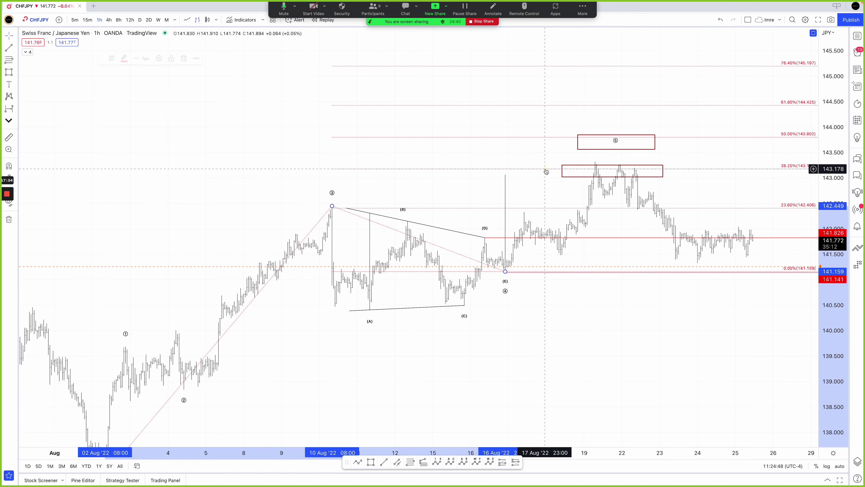
key(Delete)
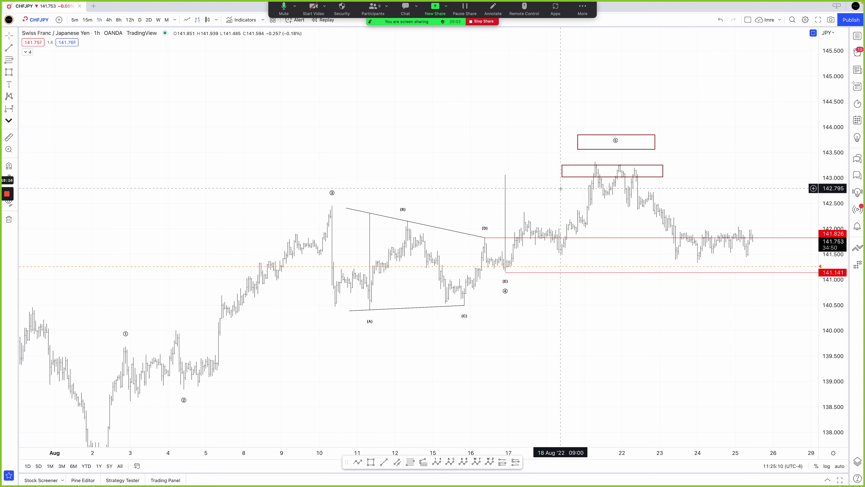
click(505, 188)
key(Delete)
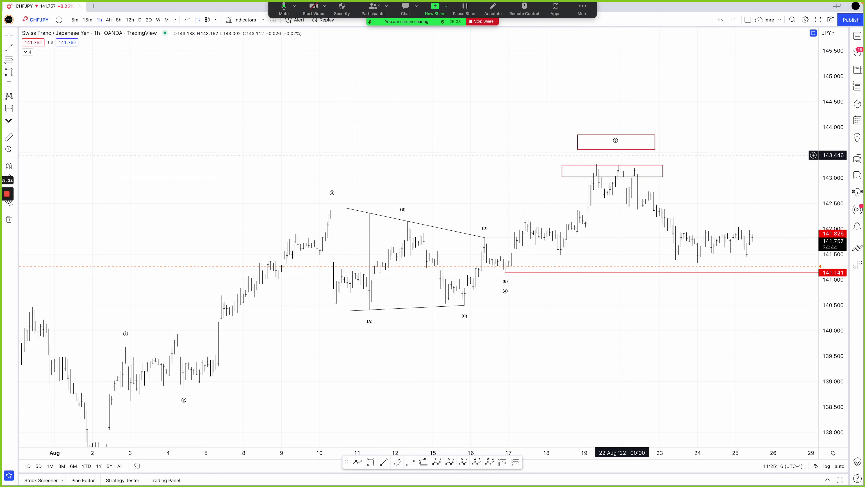
- Move the wave 5 label above the actual high near 143.3 and delete both red target rectangles
mouse_move(617, 147)
mouse_down()
mouse_move(620, 161)
mouse_move(597, 155)
mouse_up()
click(608, 148)
key(Delete)
click(601, 167)
key(Delete)
scroll(566, 316, down, 3)
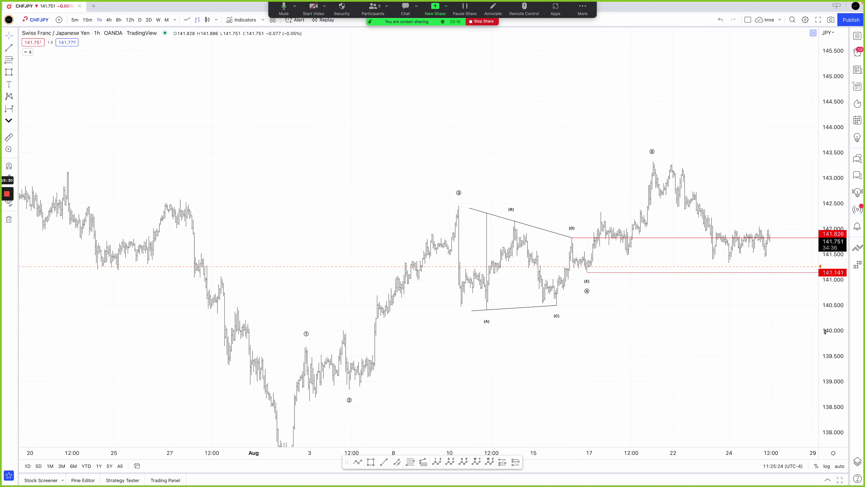
- Switch the chart from CHFJPY to AUDUSD using the watchlist and set it to the daily timeframe
drag(824, 331, 824, 353)
click(859, 38)
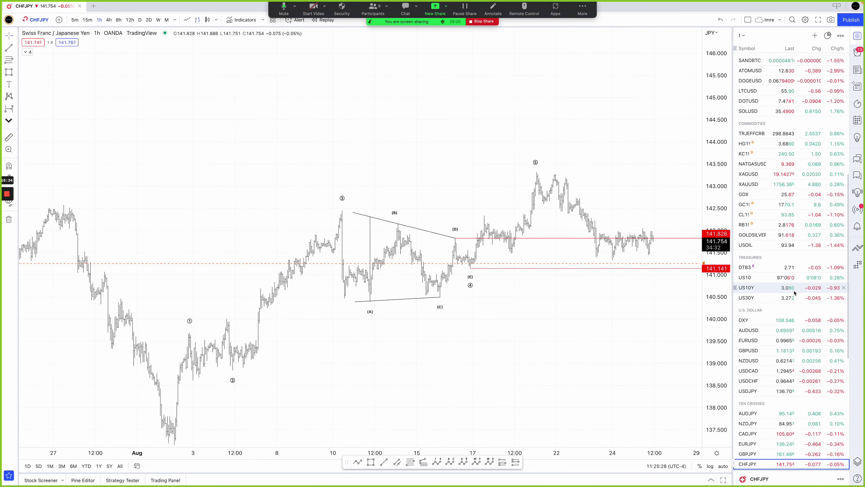
click(764, 331)
click(860, 38)
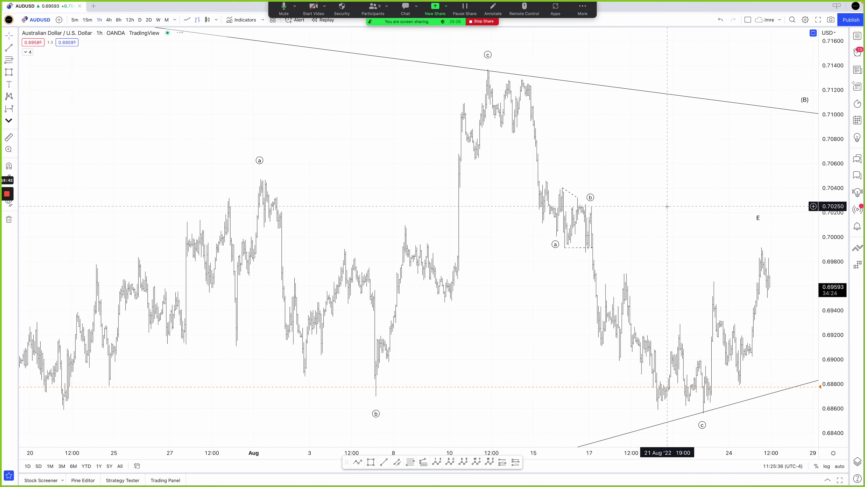
click(139, 20)
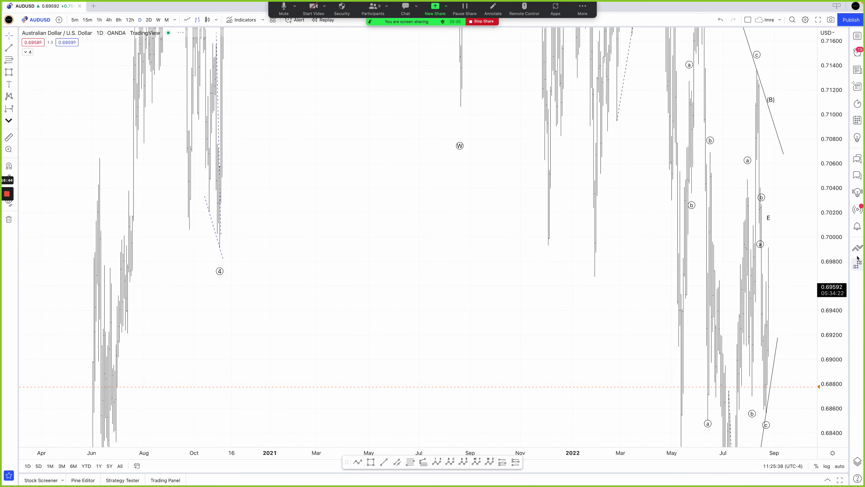
double_click(838, 255)
scroll(626, 308, up, 10)
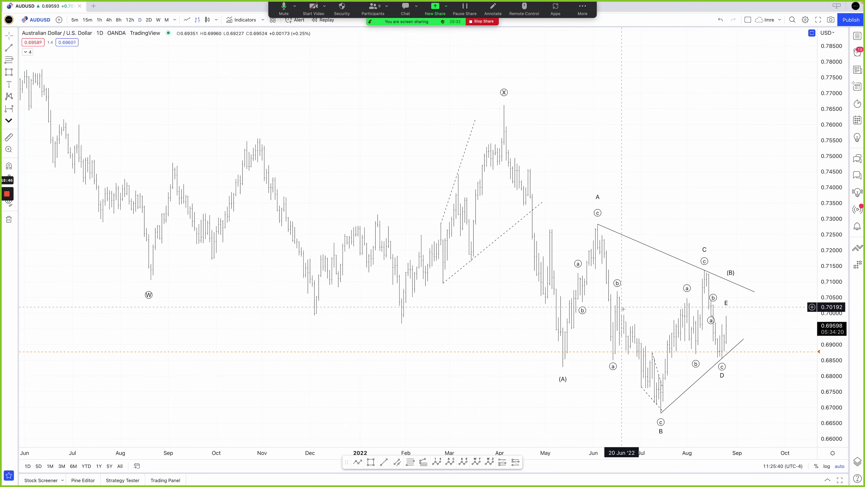
scroll(747, 330, up, 3)
scroll(735, 375, up, 2)
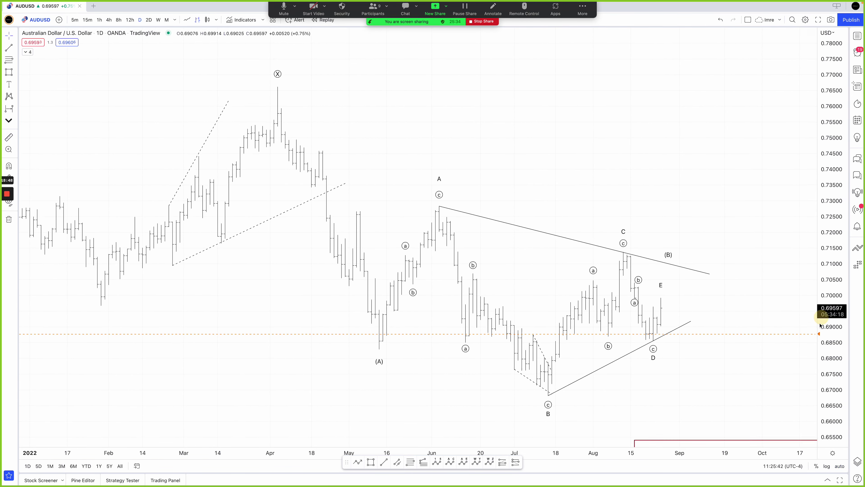
- Lower the (C) label inside the red target box so it sits just above the circled Y
drag(733, 381, 680, 348)
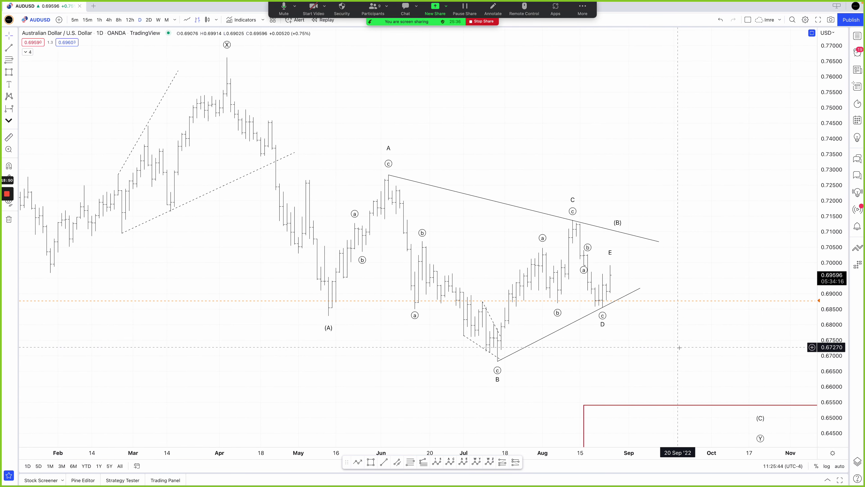
drag(673, 339, 579, 259)
click(670, 363)
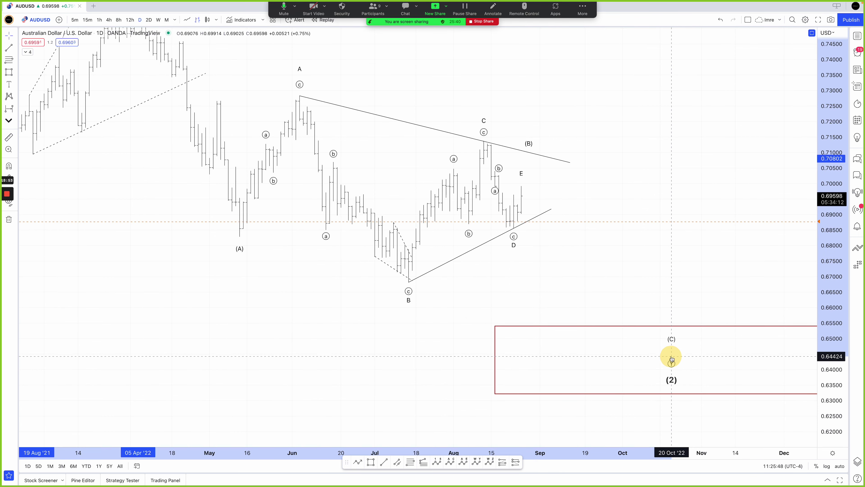
drag(671, 333, 672, 348)
click(675, 296)
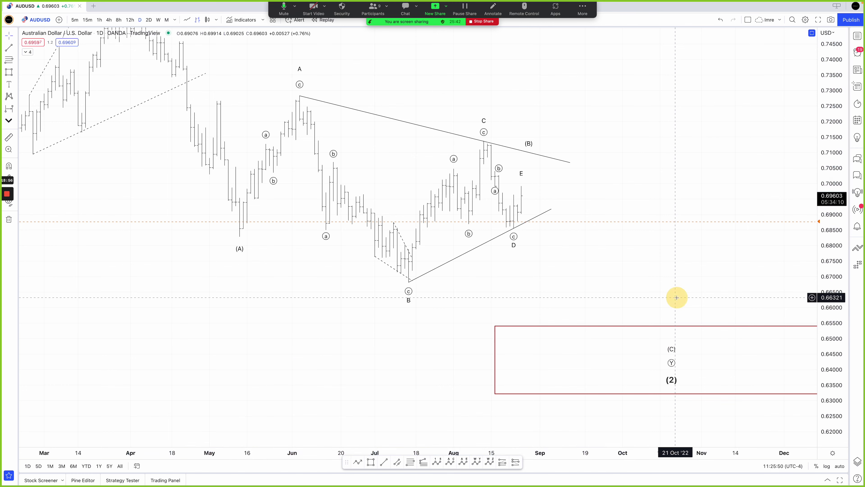
drag(615, 258, 663, 341)
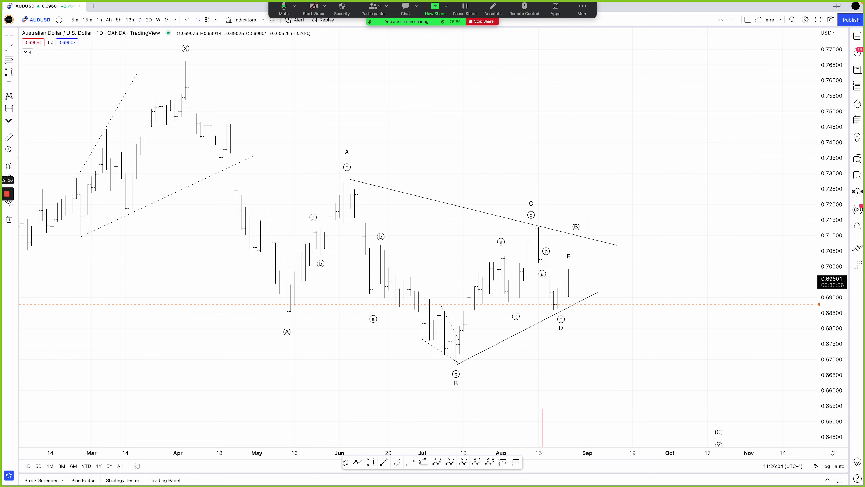
click(357, 462)
click(557, 308)
click(557, 272)
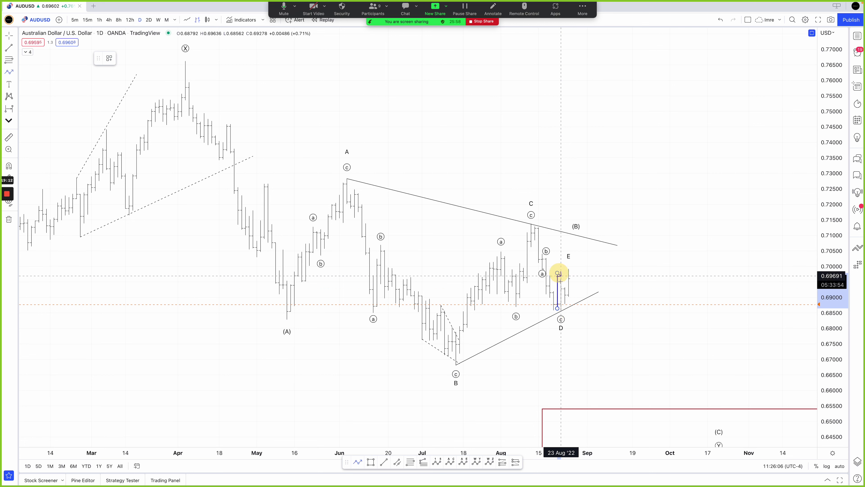
click(568, 303)
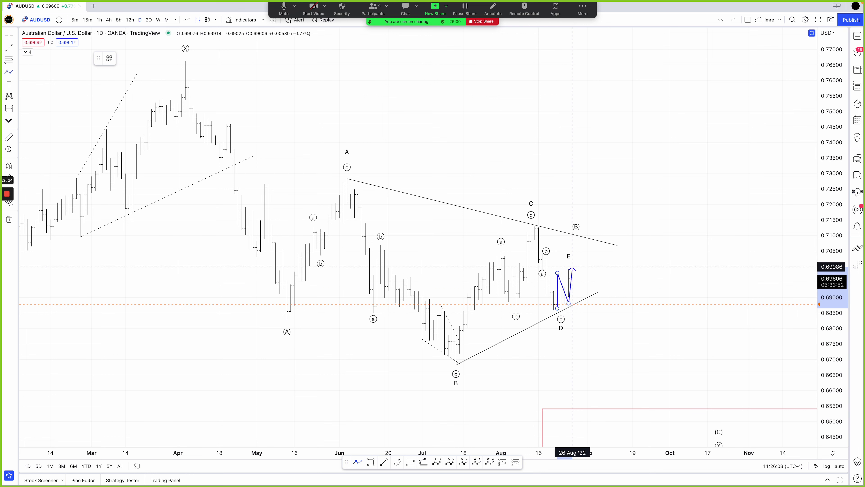
key(Escape)
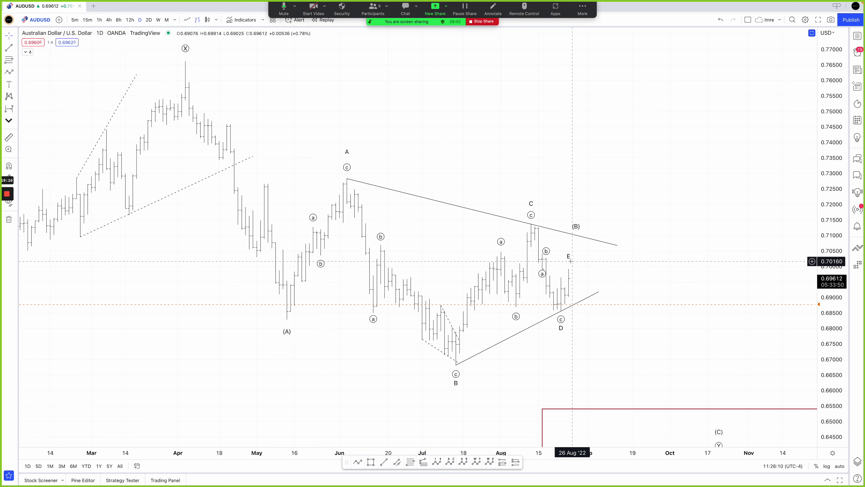
- Nudge the triangle's E label slightly lower and move the B label further below the circled c at the July low
click(568, 259)
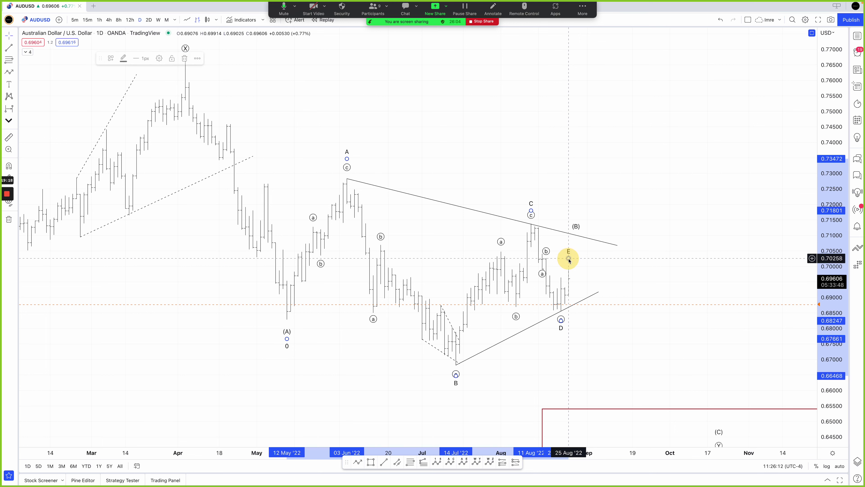
drag(568, 259, 571, 266)
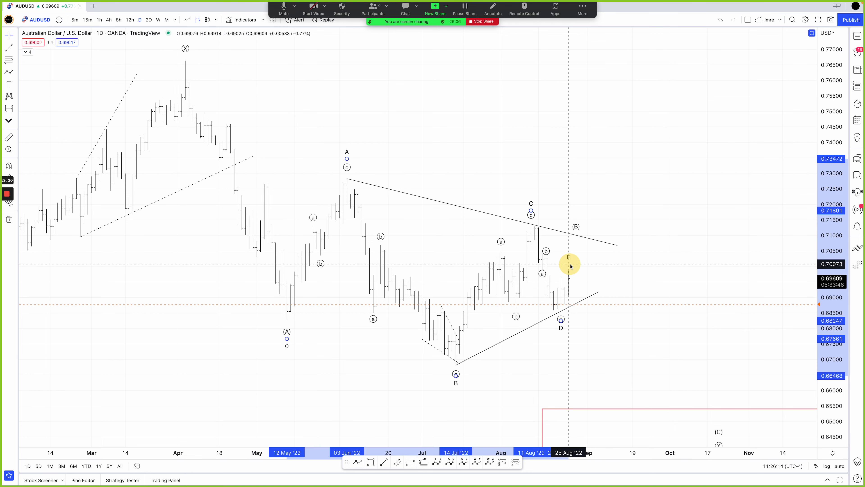
click(616, 263)
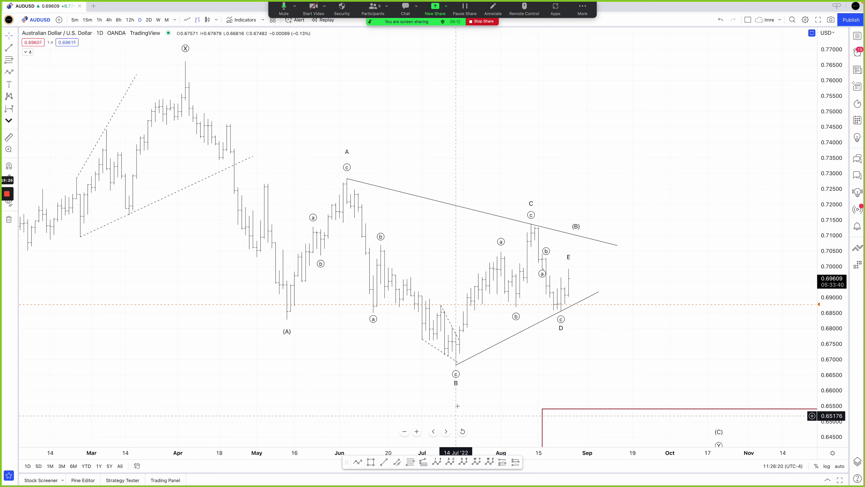
click(457, 383)
click(487, 367)
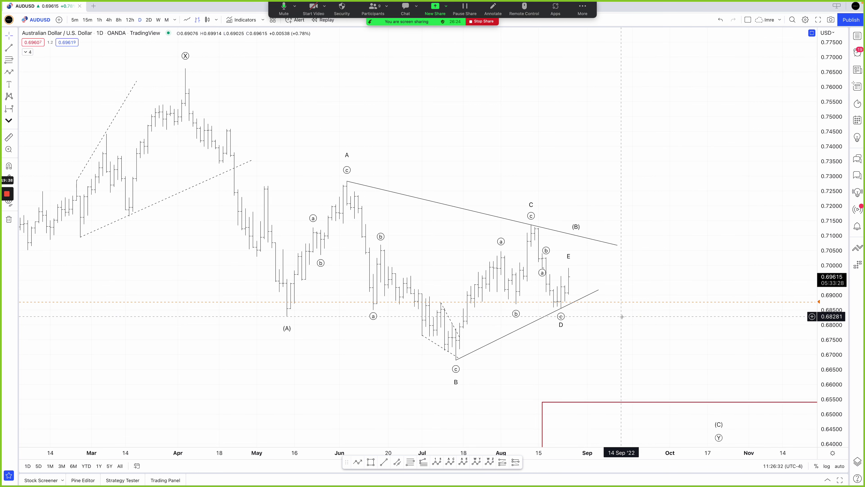
- Try marking trade levels with horizontal rays at the wave D low, 0.68562, and near the wave E high, 0.69849, and remove them
mouse_move(621, 317)
mouse_down()
mouse_move(562, 294)
mouse_move(561, 308)
mouse_up()
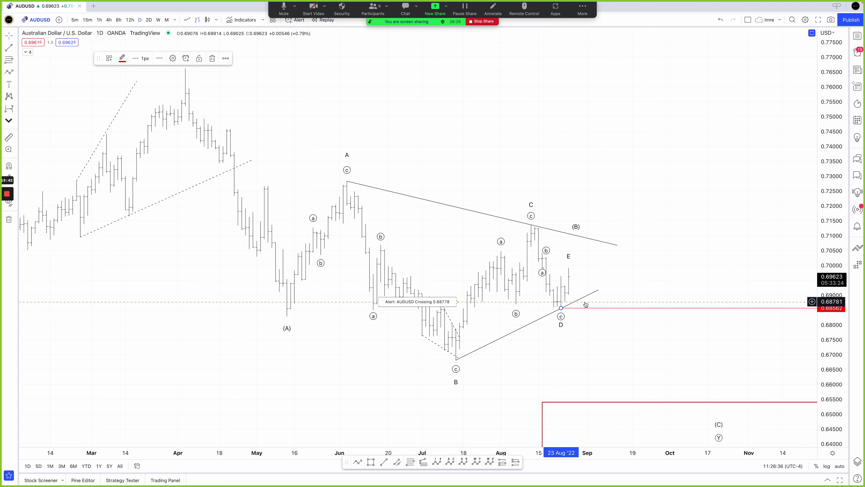
drag(583, 306, 570, 270)
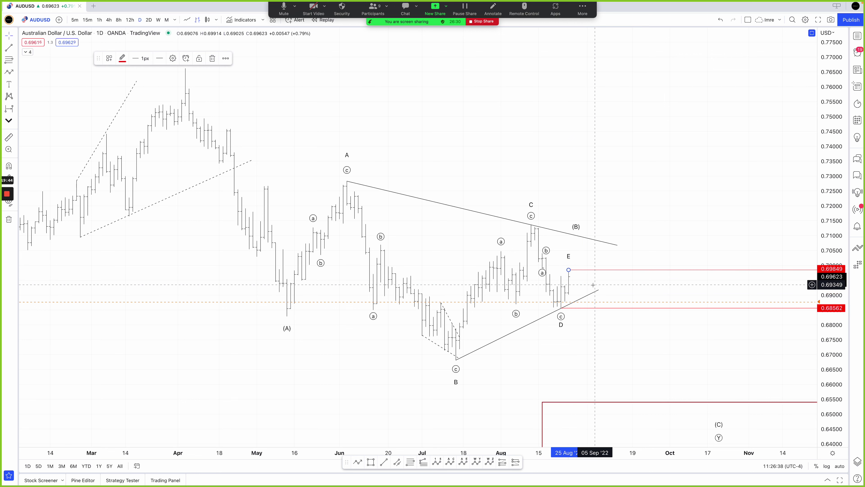
click(520, 463)
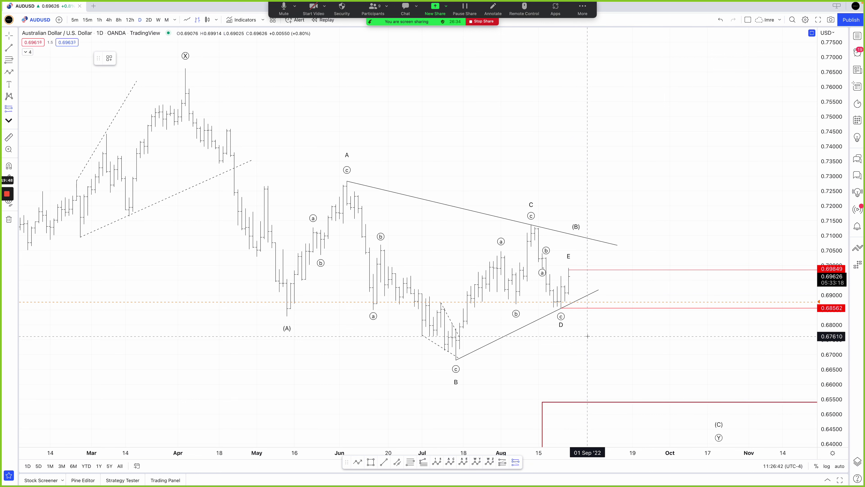
click(600, 307)
click(603, 269)
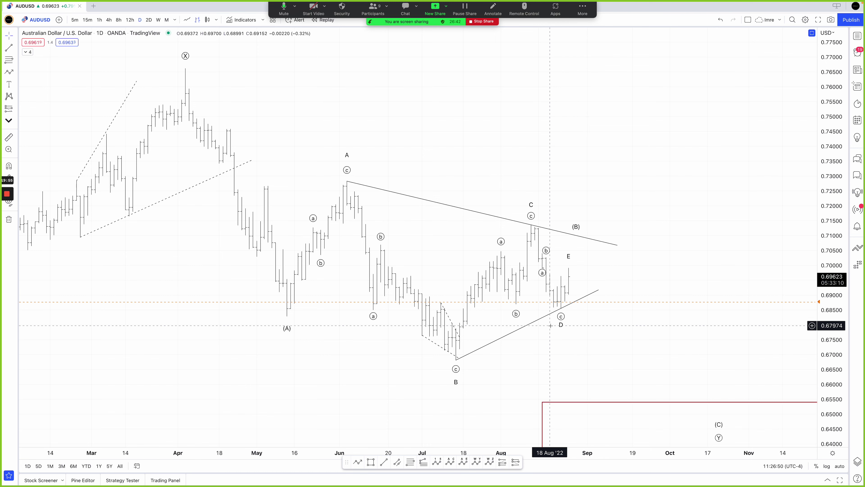
- Search for AUDUSD and load the FOREX.com version of the pair
scroll(549, 325, down, 3)
drag(824, 292, 824, 311)
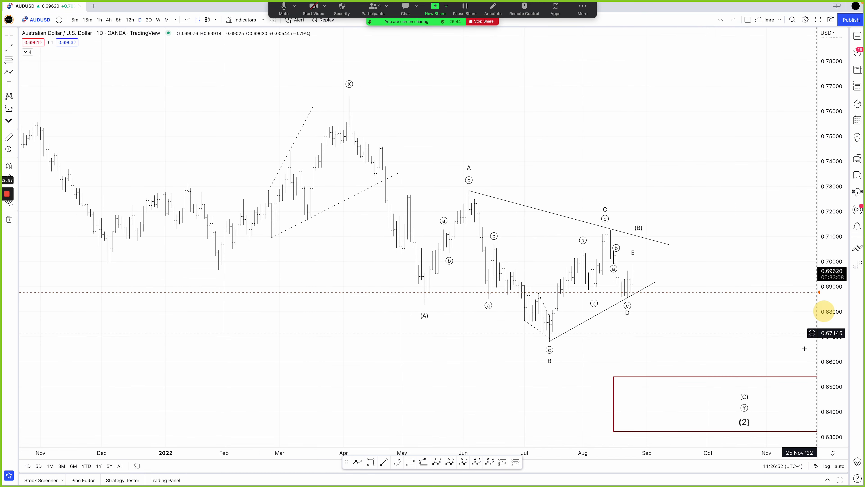
drag(690, 336, 573, 325)
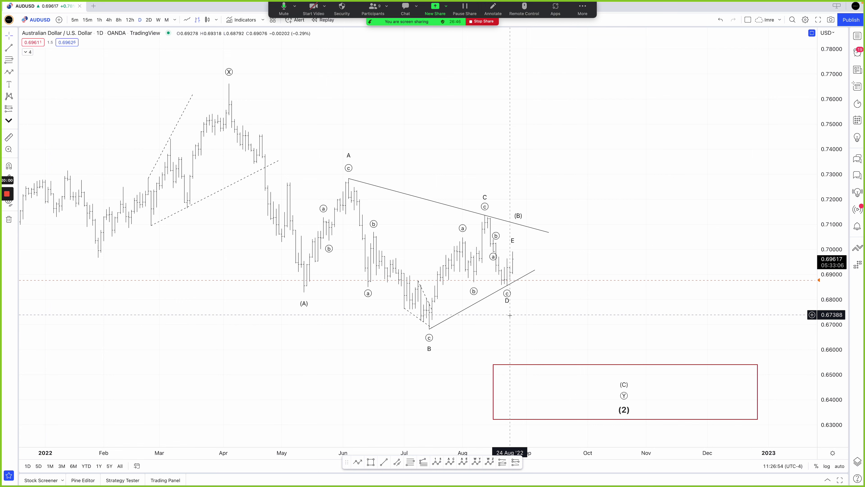
click(36, 20)
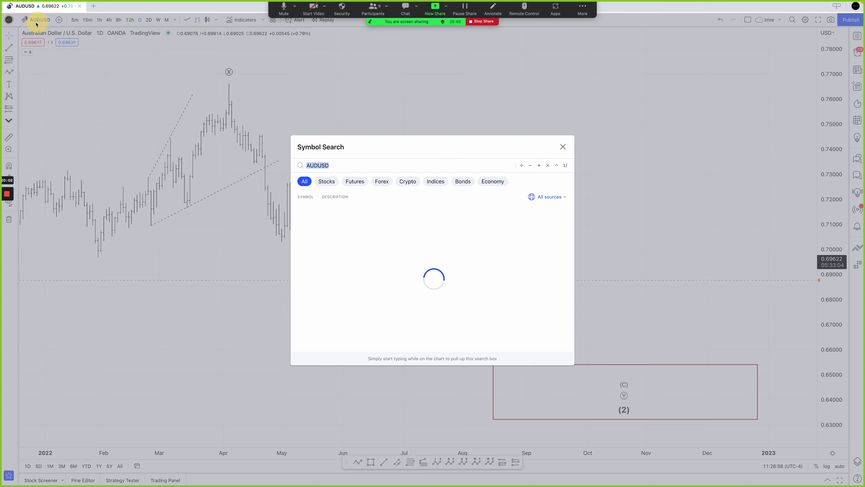
text(AUDUSD)
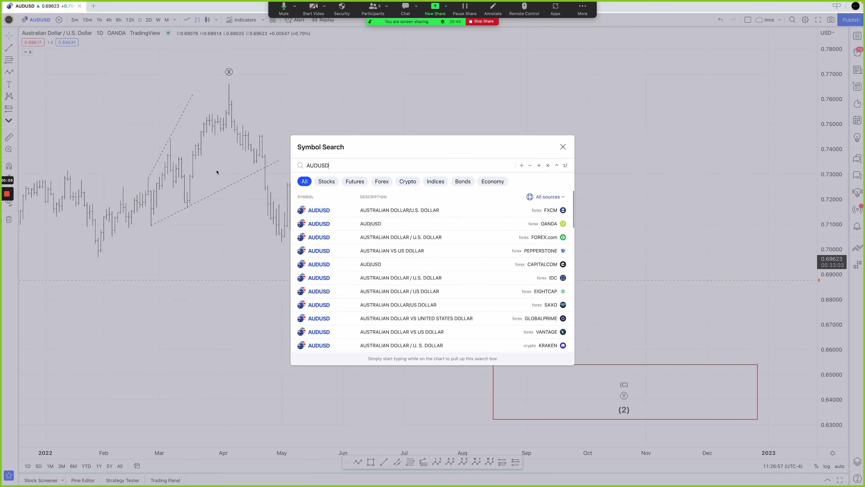
click(367, 237)
- Remove all drawings from the FOREX.com AUDUSD daily chart
scroll(645, 241, down, 2)
right_click(650, 334)
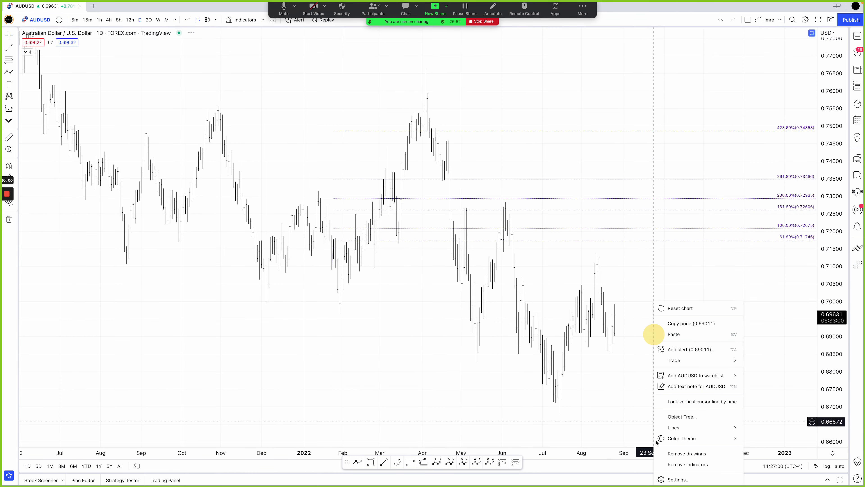
click(676, 452)
drag(828, 326, 830, 361)
scroll(657, 328, up, 3)
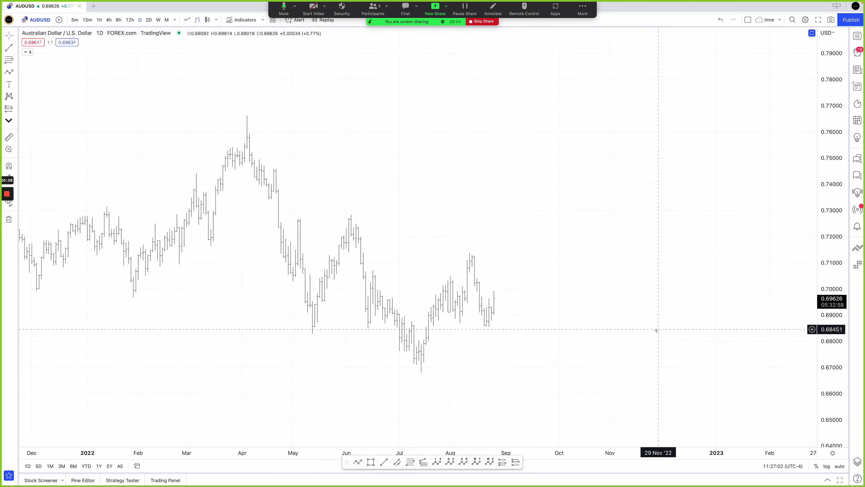
click(354, 462)
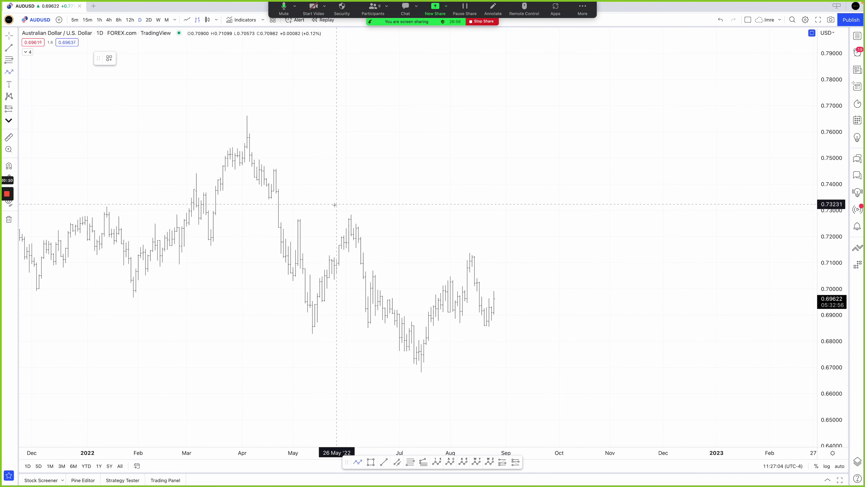
click(350, 216)
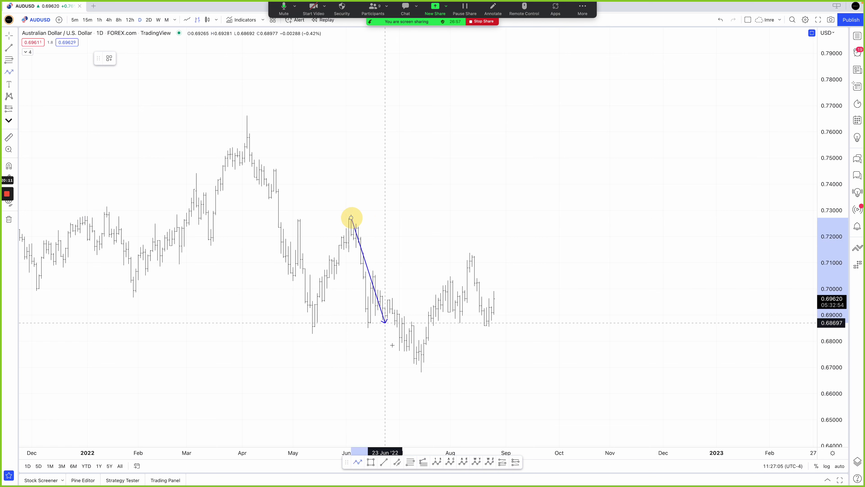
click(412, 363)
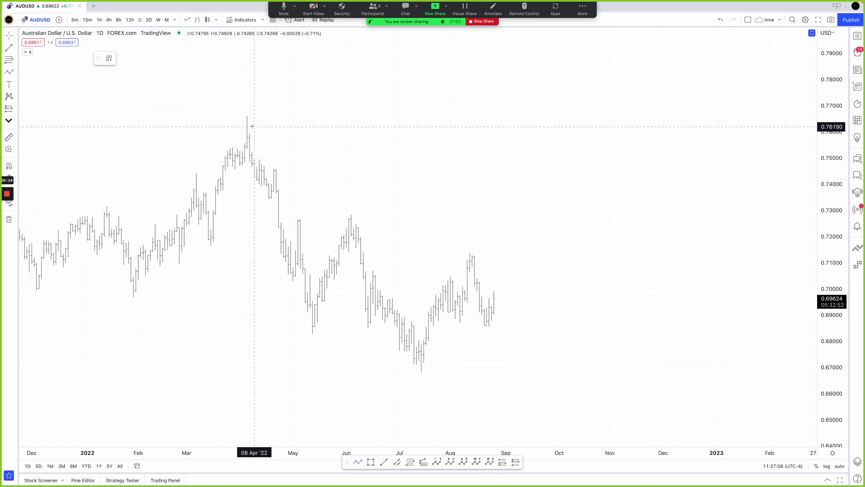
- Try sketching a declining zigzag path from the April high through the May, June, July and August turns, projecting lower swings into November
click(246, 119)
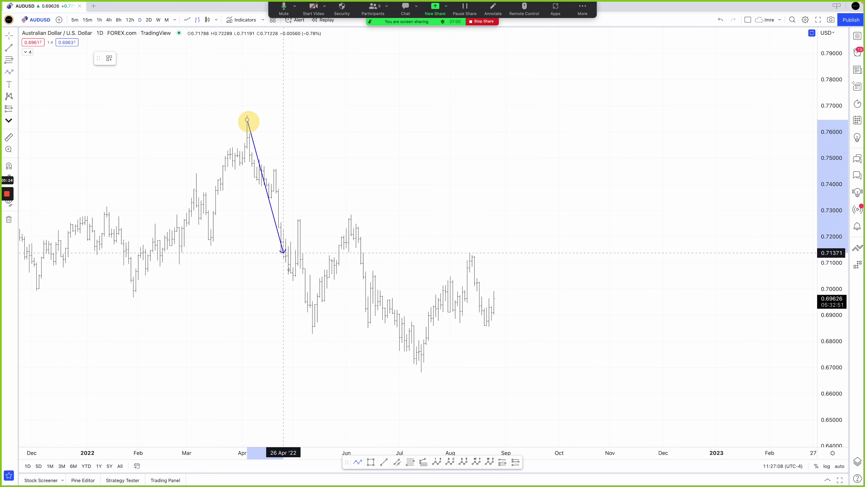
click(312, 336)
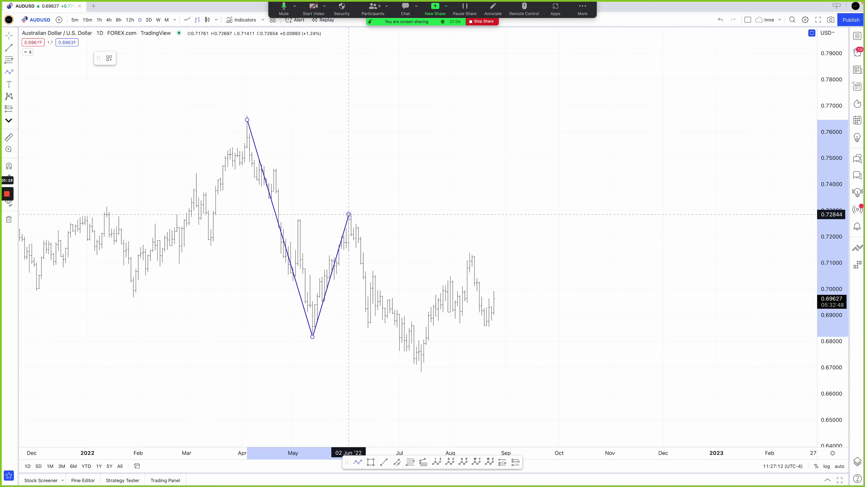
click(348, 214)
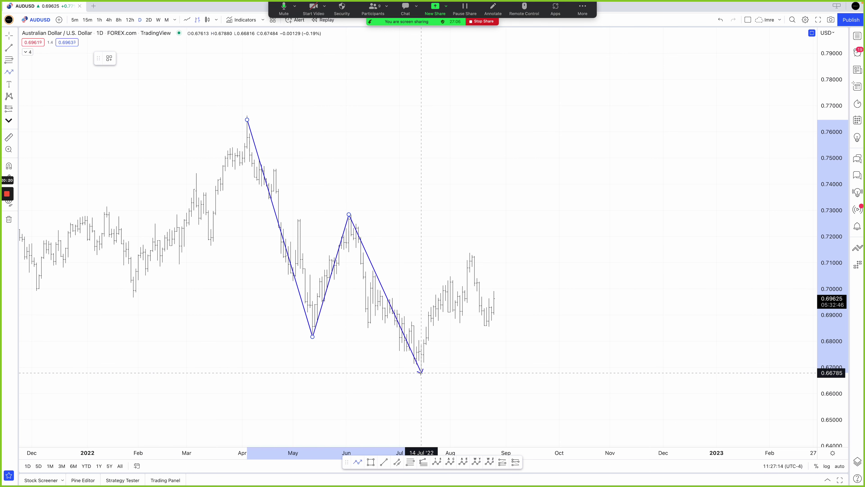
click(421, 373)
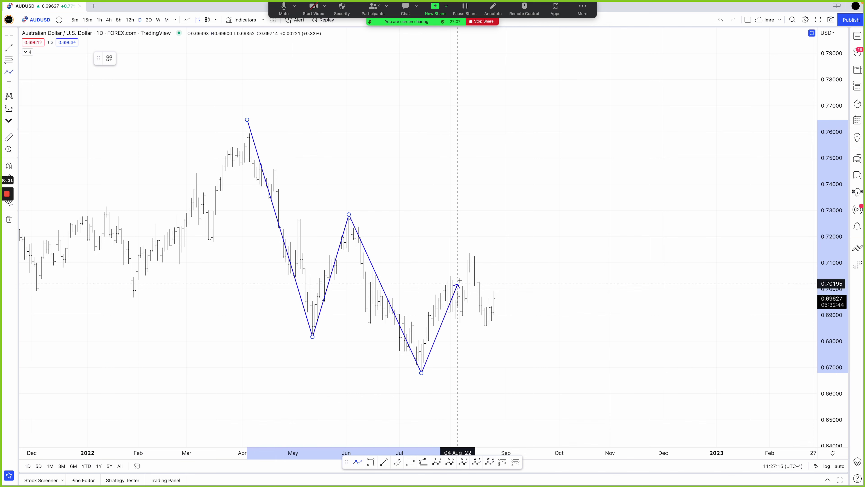
click(470, 254)
click(537, 405)
click(583, 322)
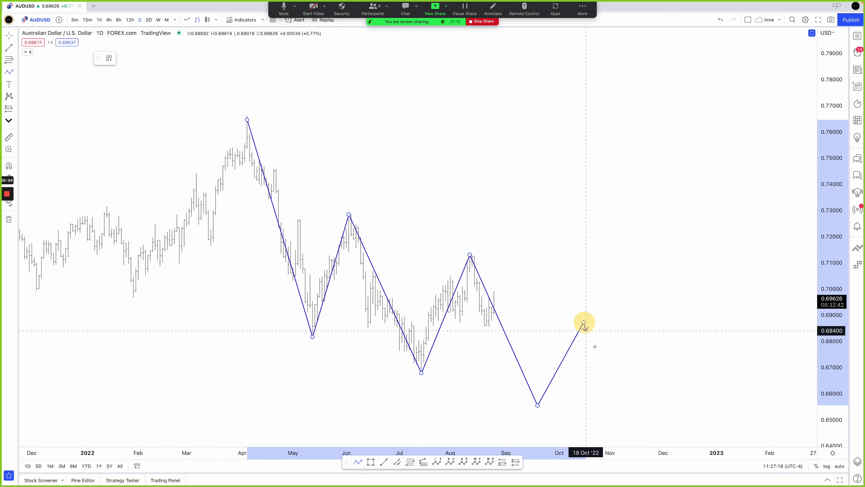
click(651, 434)
key(Escape)
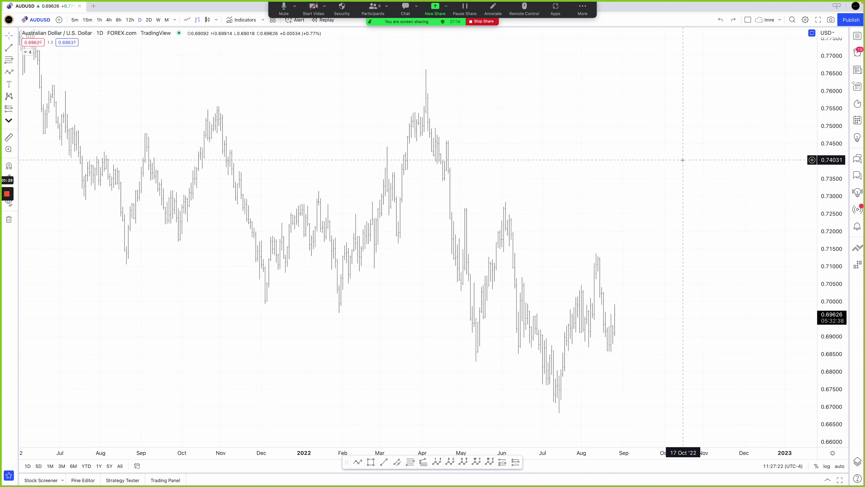
- Return to the labelled OANDA AUDUSD daily chart and move the triangle's D label slightly lower beneath the circled c at the August low
scroll(666, 176, up, 5)
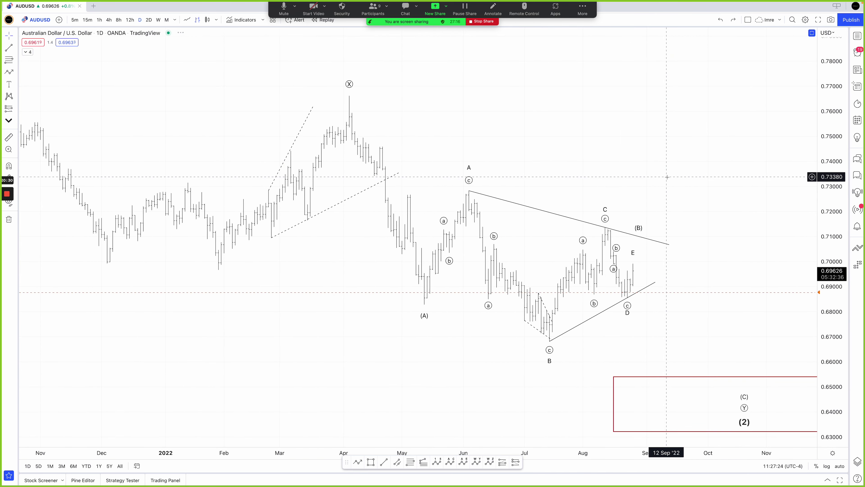
drag(680, 268, 677, 268)
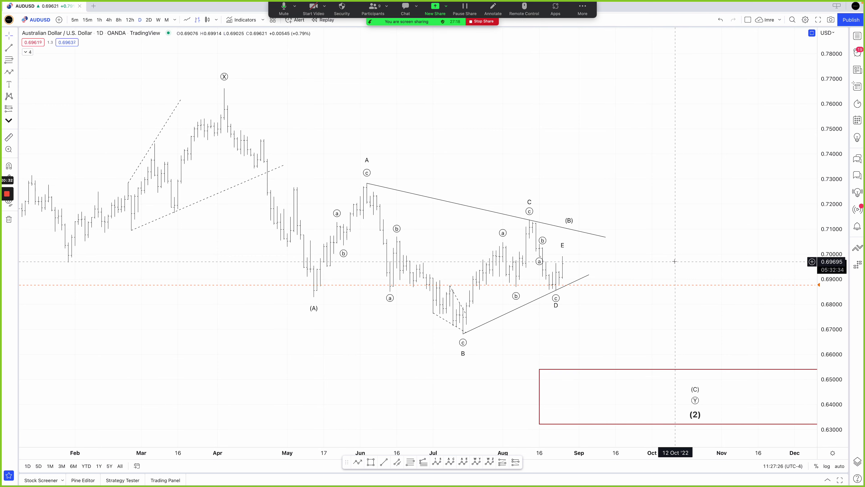
right_click(648, 257)
click(635, 201)
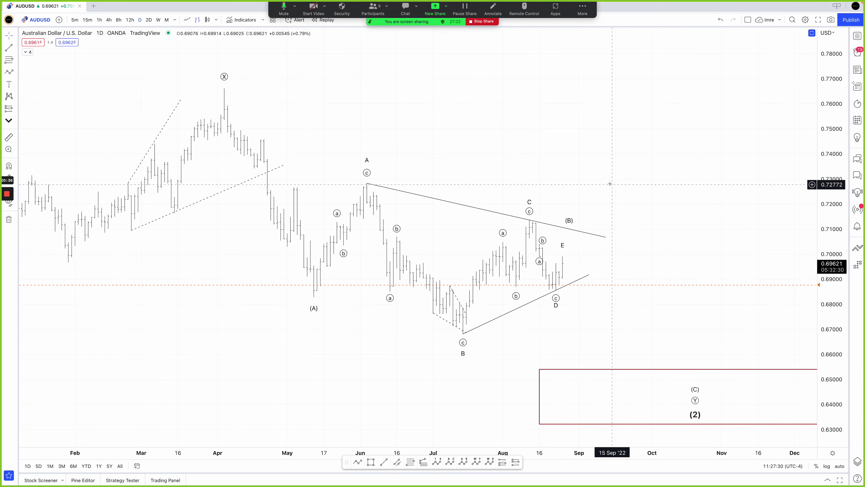
drag(556, 305, 557, 310)
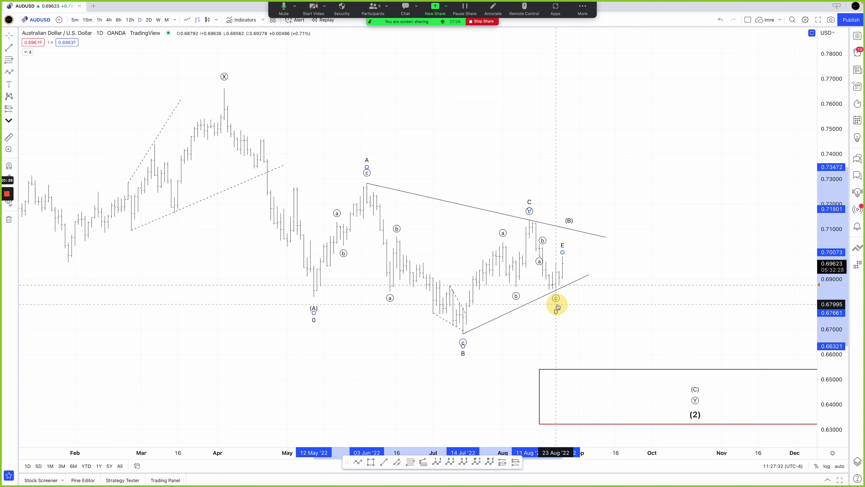
click(582, 303)
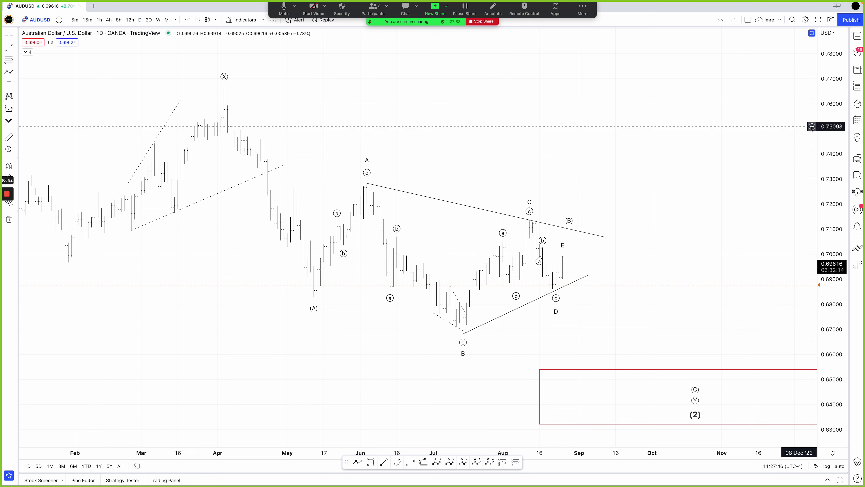
- Load the OANDA USDCAD daily chart from the watchlist and hide the watchlist
click(856, 36)
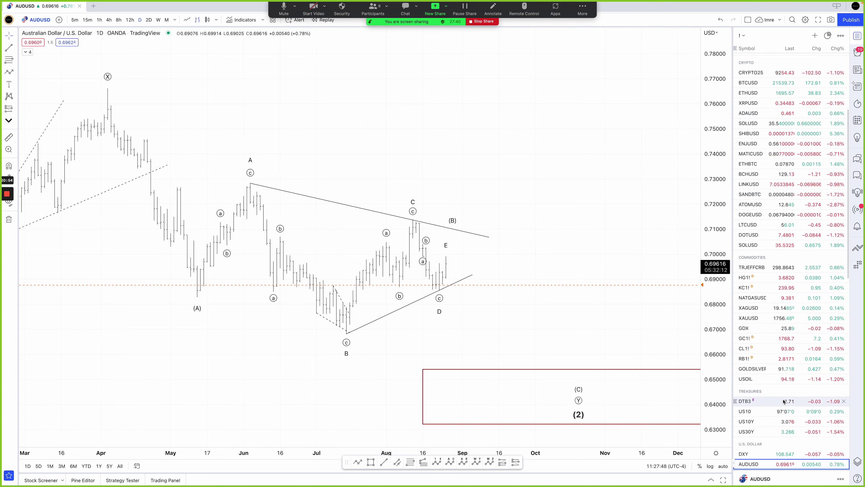
click(766, 367)
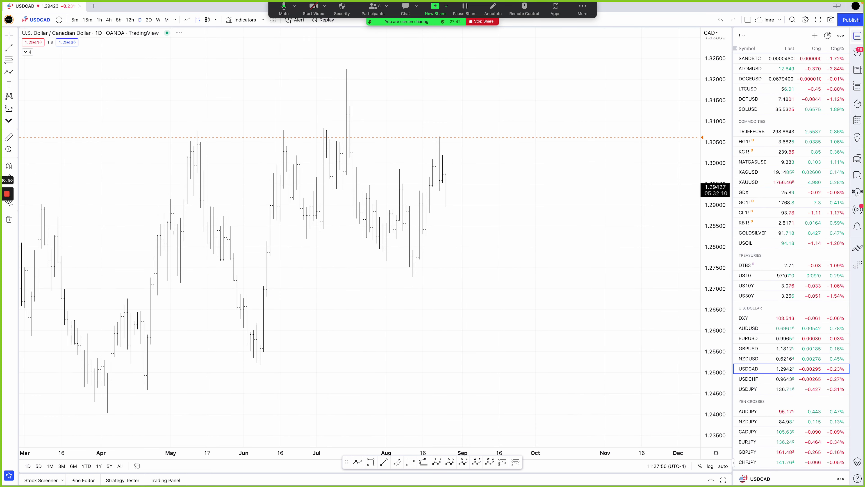
click(857, 37)
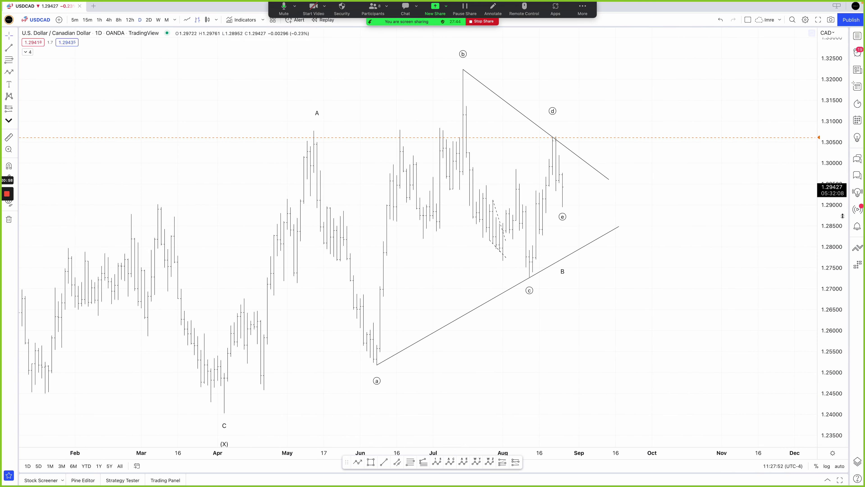
drag(826, 252, 826, 273)
scroll(739, 195, left, 3)
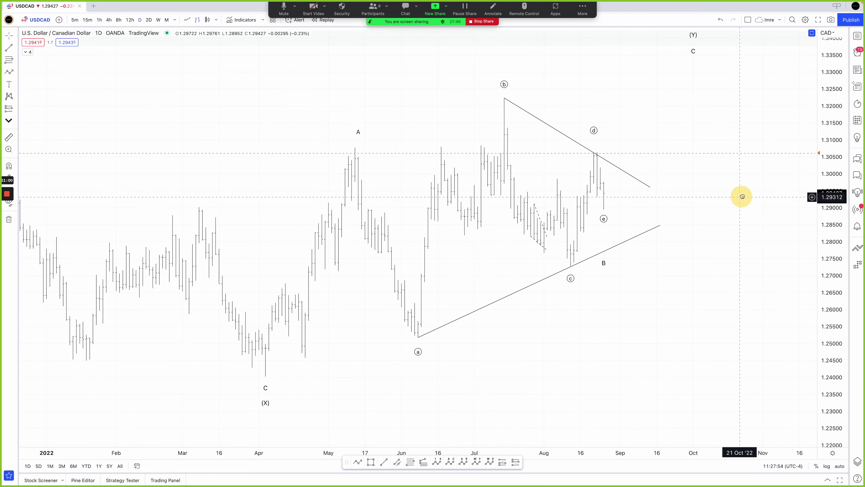
- Switch USDCAD to the 2-day timeframe to examine the larger wave count from the 2020 high to the current triangle
click(154, 22)
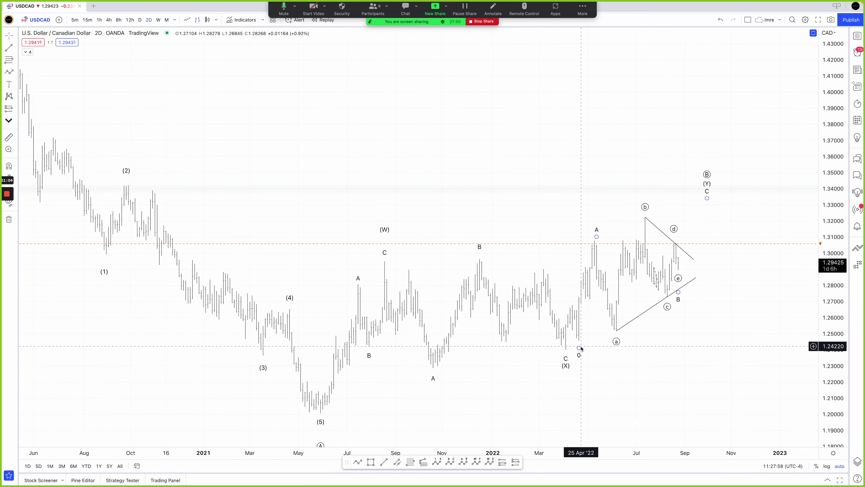
scroll(581, 348, down, 5)
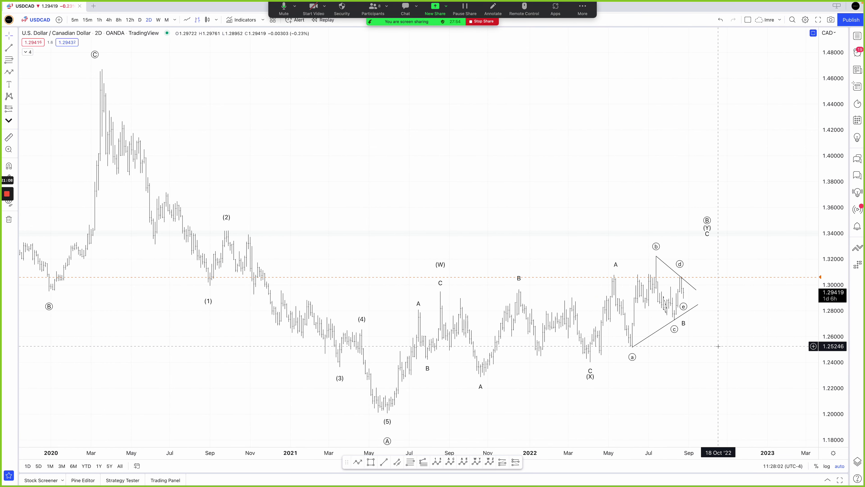
scroll(703, 355, right, 3)
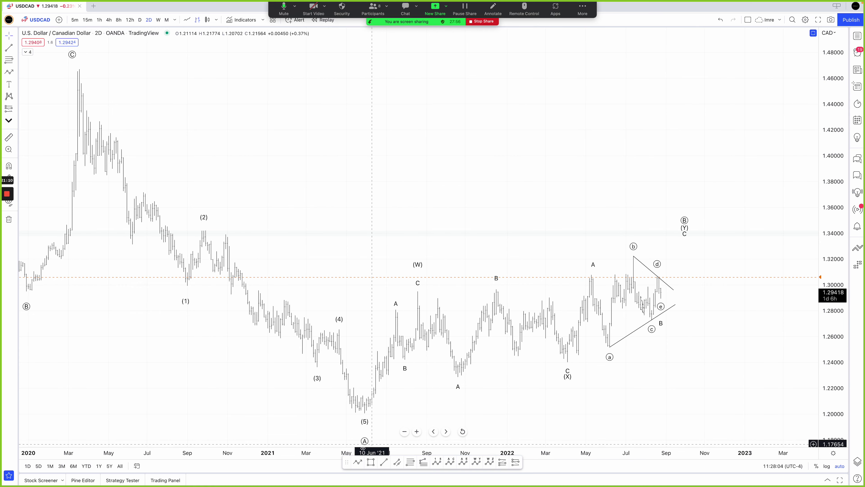
- Try sketching rising path lines from the wave (5) low beneath price to the circled a low, and through the middle of the advance
click(357, 462)
click(369, 417)
click(448, 383)
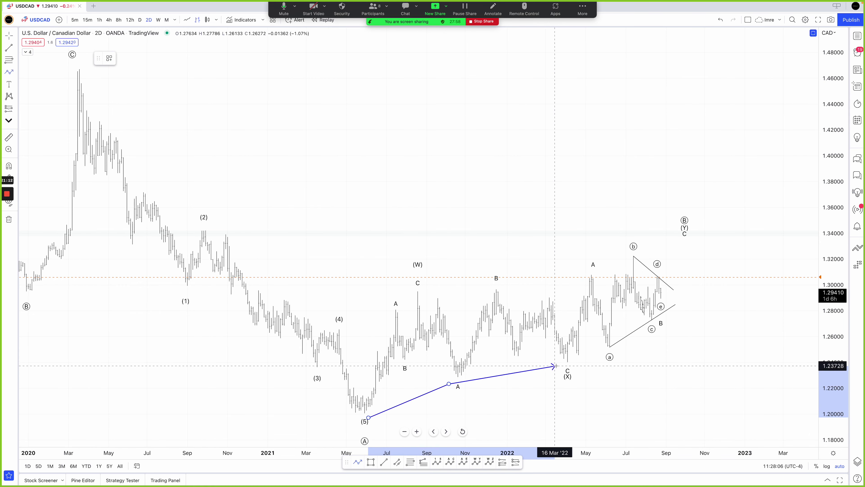
click(609, 350)
key(Escape)
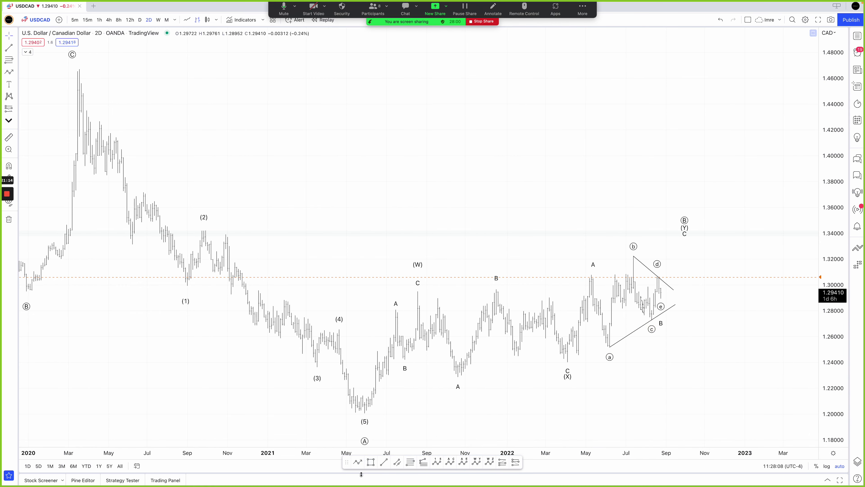
click(358, 461)
click(443, 341)
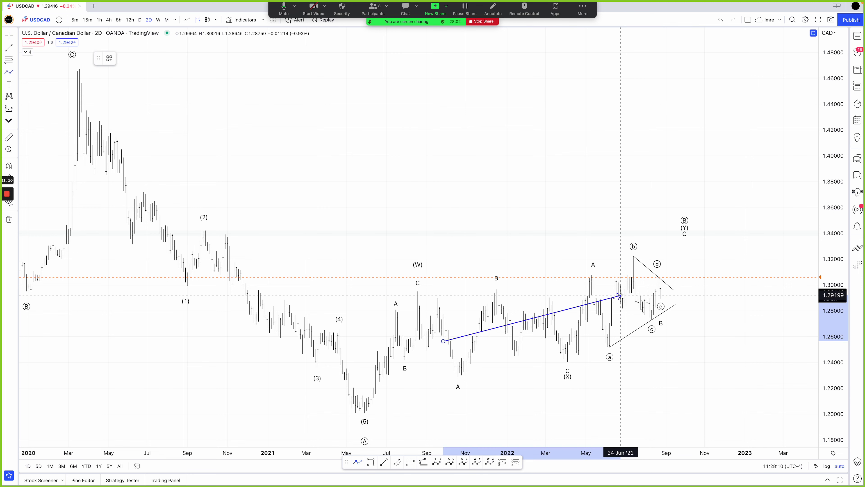
key(Escape)
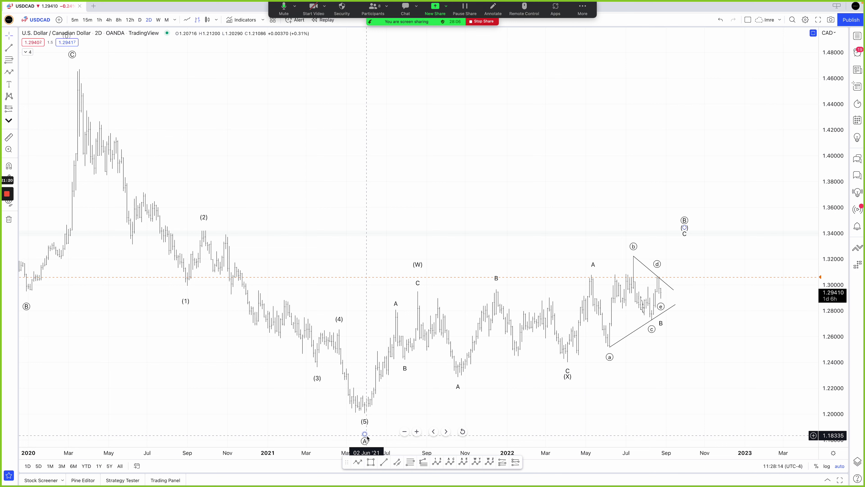
- Switch USDCAD to the 4-hour timeframe and examine the triangle's legs from wave A through circled e
scroll(743, 287, up, 2)
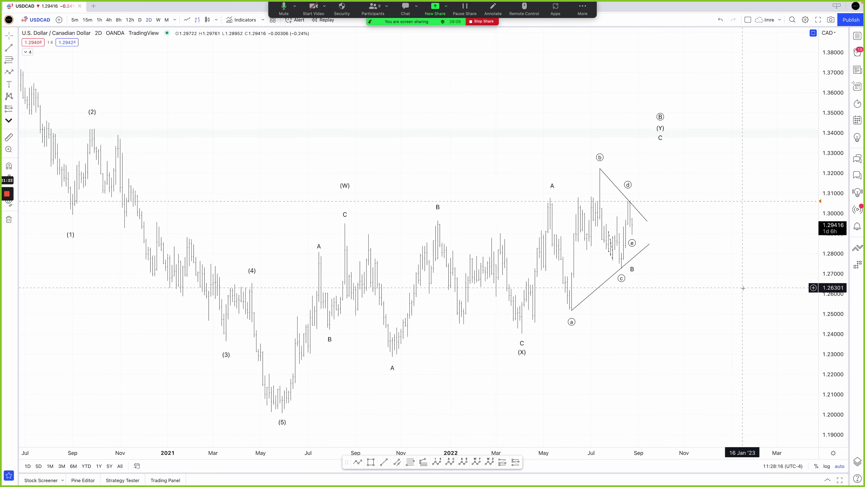
click(106, 22)
scroll(405, 218, down, 8)
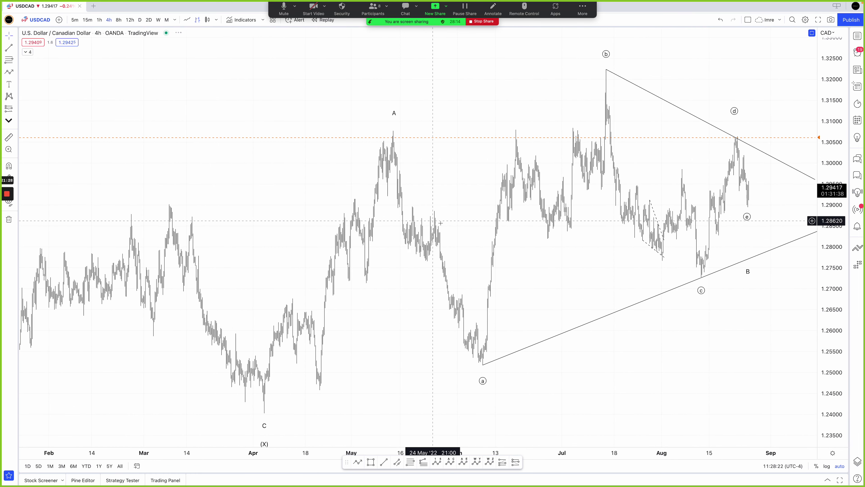
scroll(406, 212, down, 2)
drag(500, 194, 428, 193)
scroll(455, 199, up, 3)
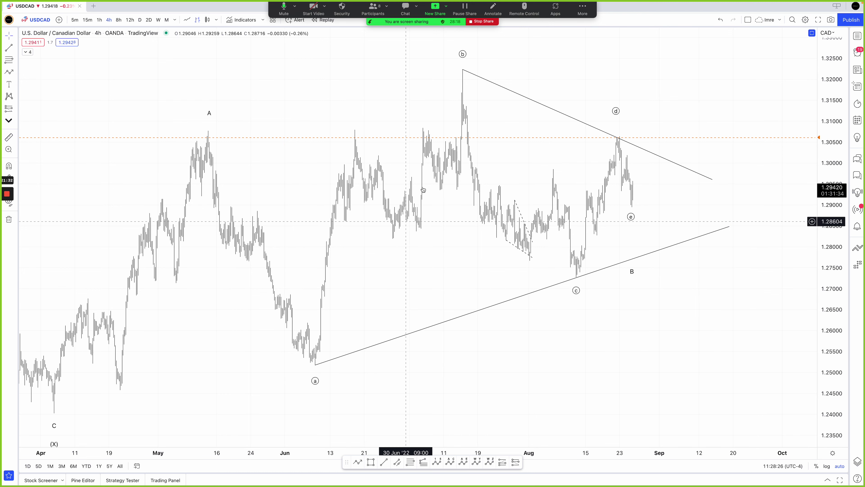
scroll(630, 130, up, 2)
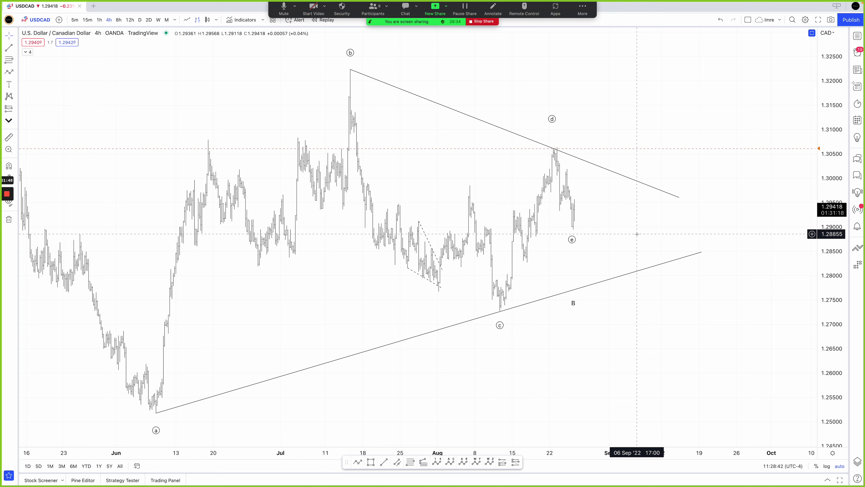
scroll(636, 234, down, 3)
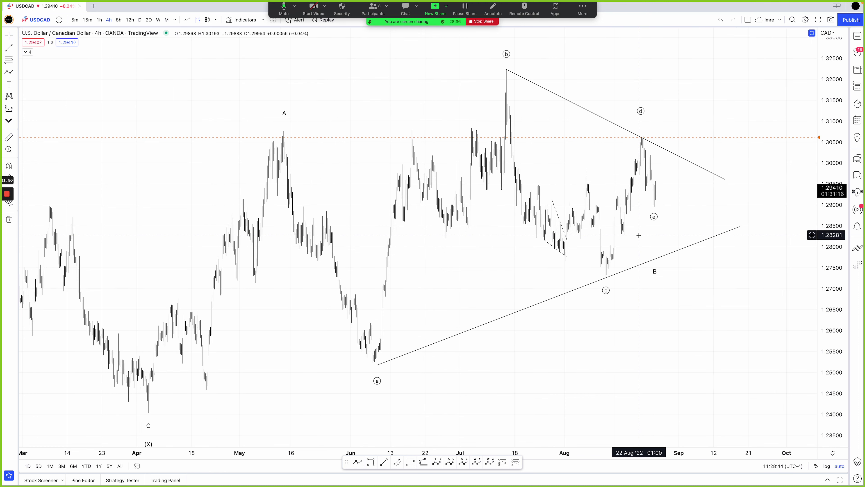
drag(537, 251, 450, 247)
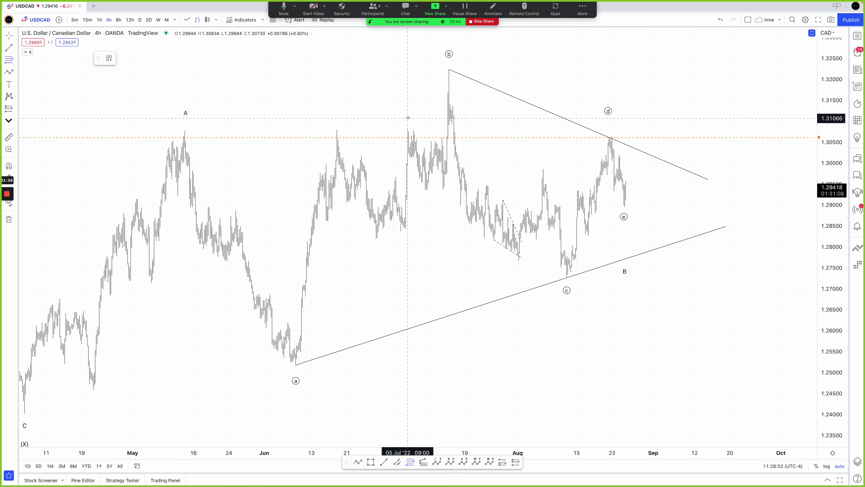
- Place a trend-based Fibonacci extension from the circled a low to the May wave A high and back to the circled a low
drag(273, 362, 150, 130)
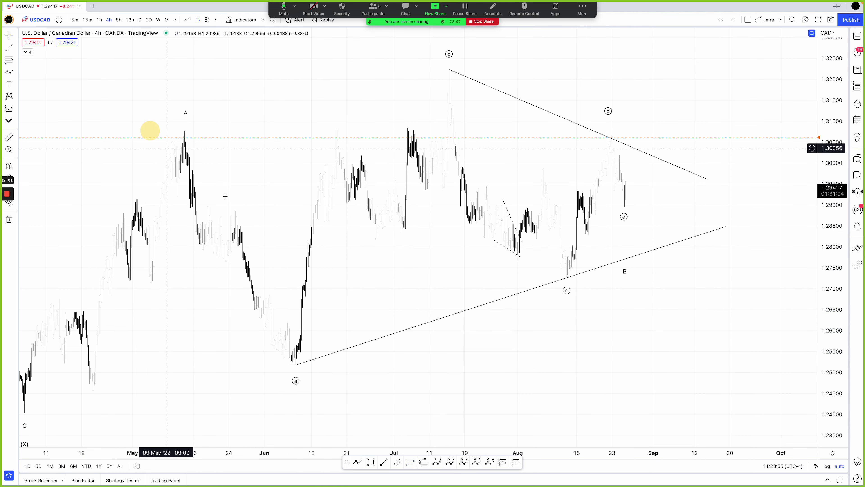
click(423, 461)
click(297, 364)
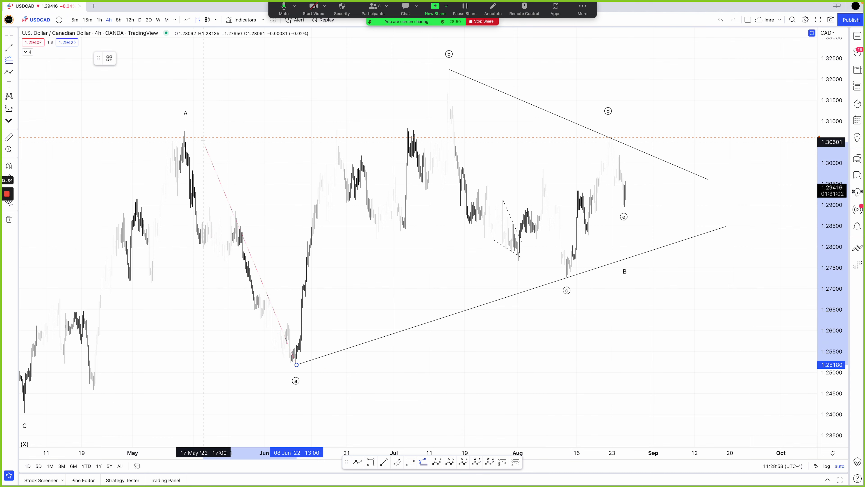
click(184, 131)
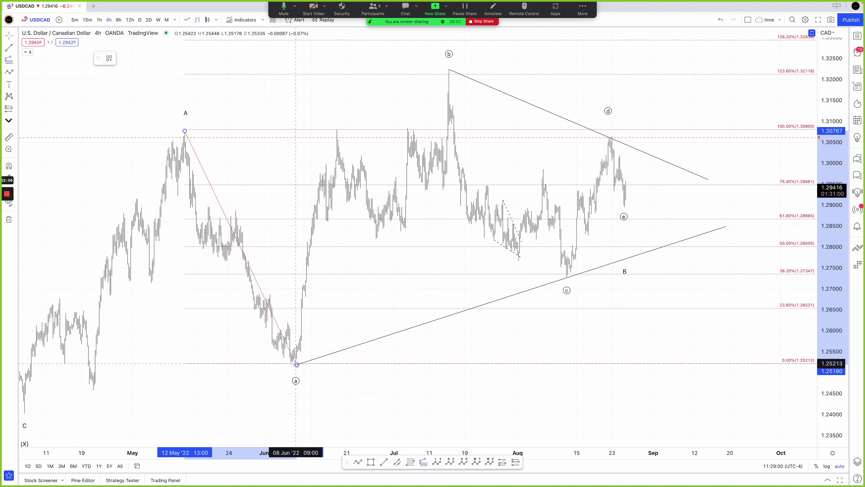
click(296, 364)
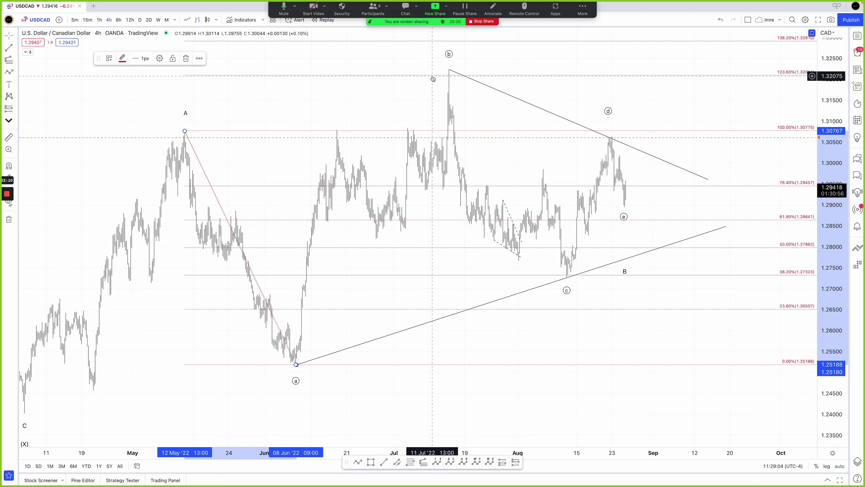
- Remove the Fibonacci extension and measure the rise from the circled a low to the circled b high with a temporary Fibonacci retracement
key(Delete)
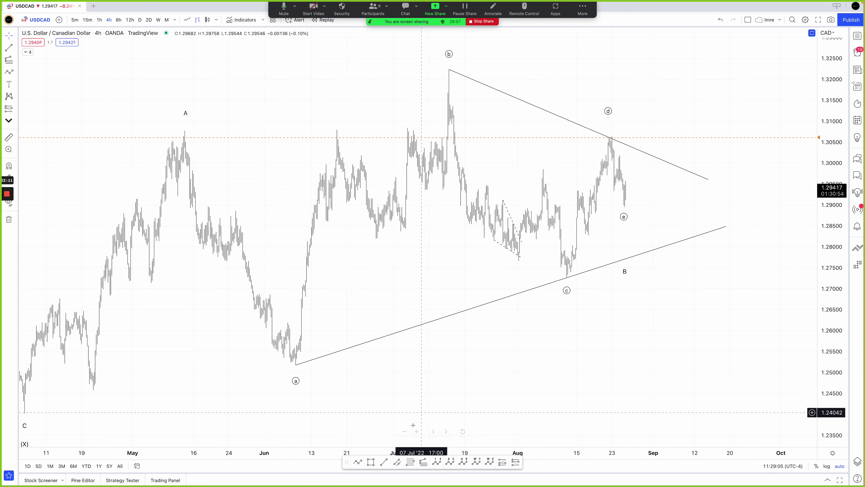
click(408, 463)
click(294, 363)
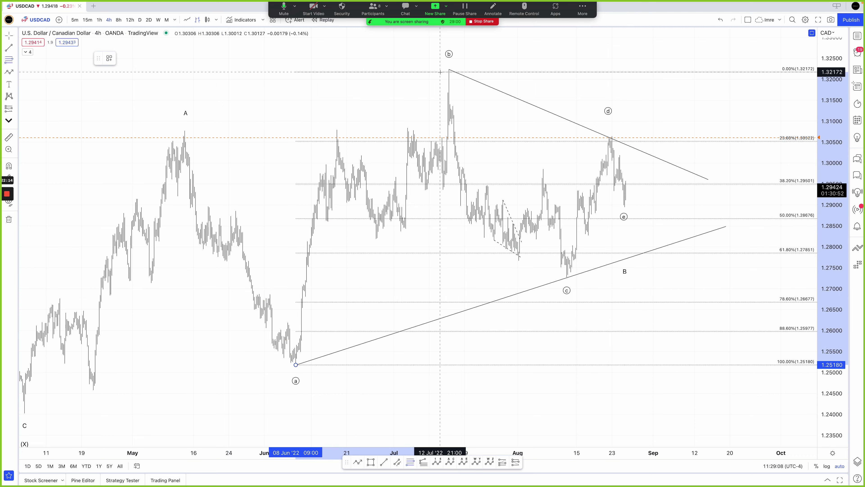
click(449, 70)
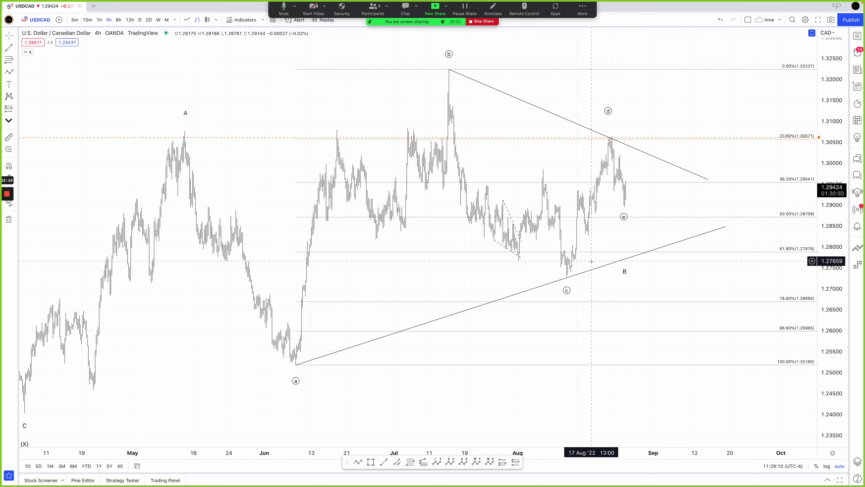
click(595, 252)
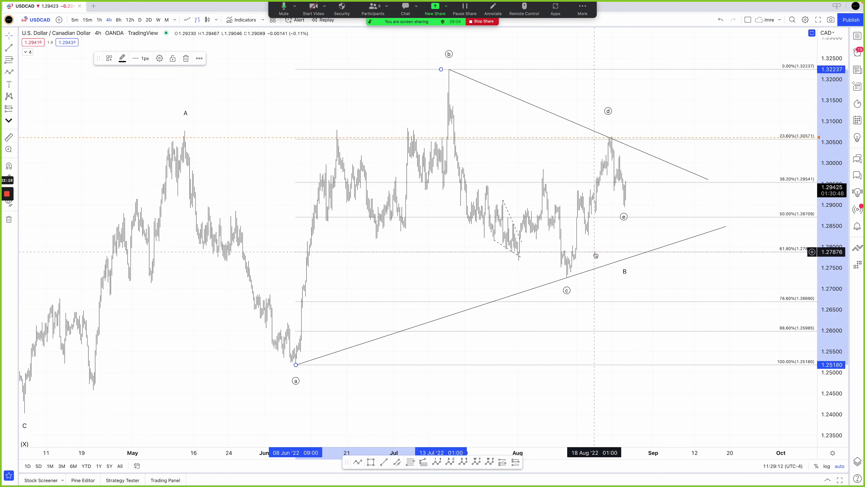
key(Delete)
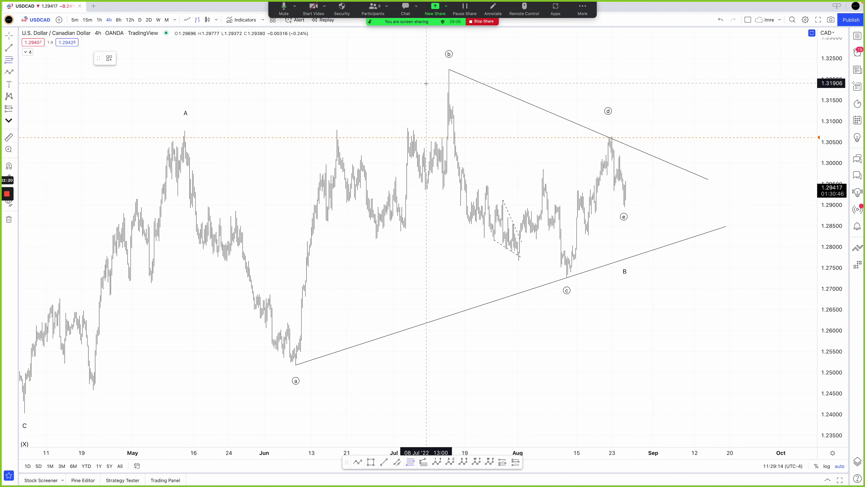
- Measure the decline from the circled b high to the circled c low with a temporary Fibonacci retracement
click(429, 69)
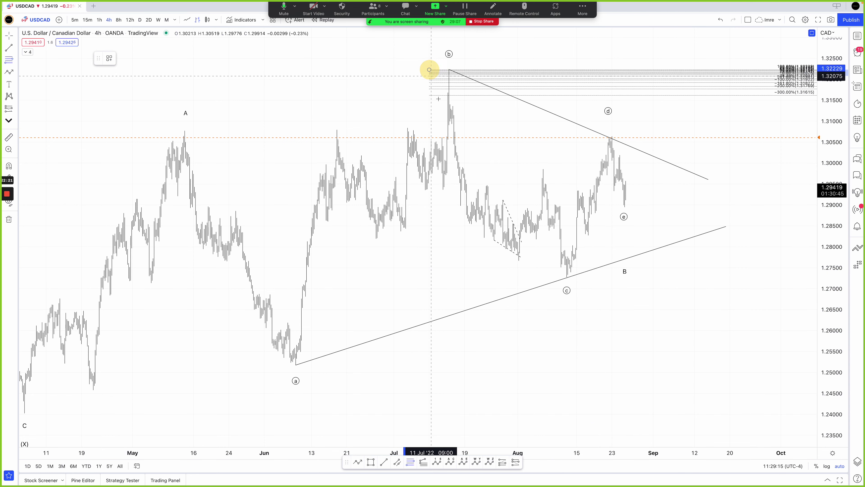
click(482, 277)
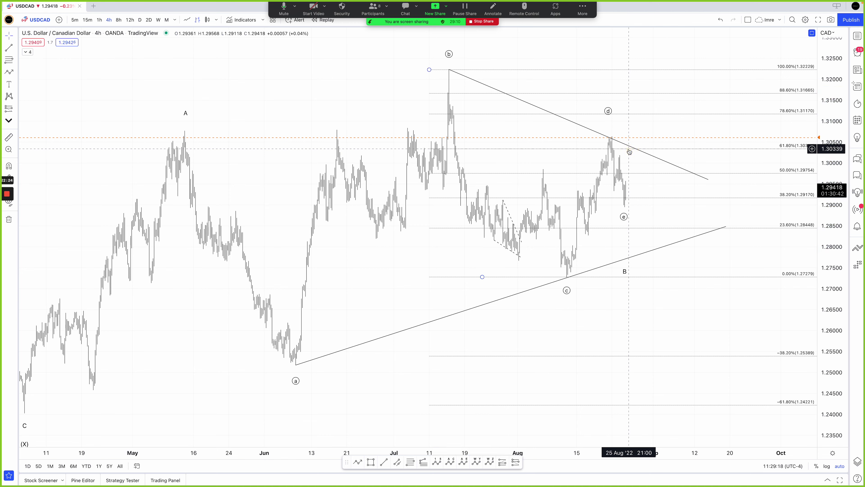
key(Delete)
- Measure circled e's pullback with a temporary Fibonacci retracement from the circled c low to the circled d high
scroll(629, 152, up, 2)
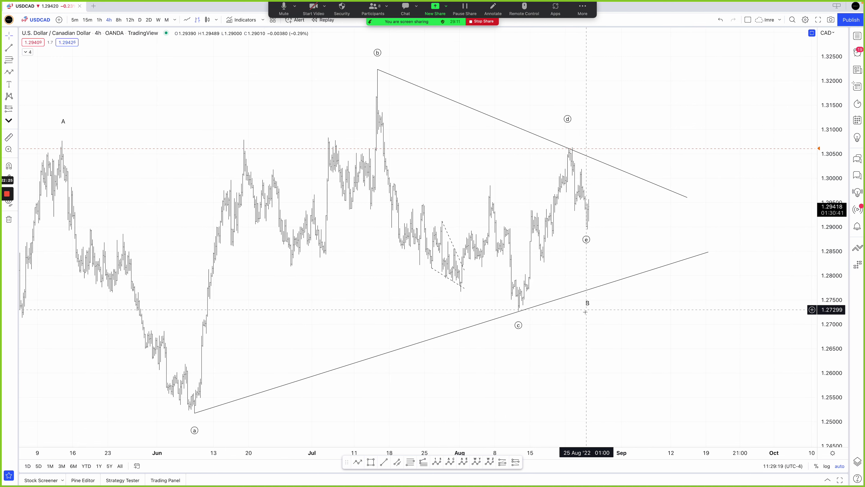
click(410, 464)
click(485, 310)
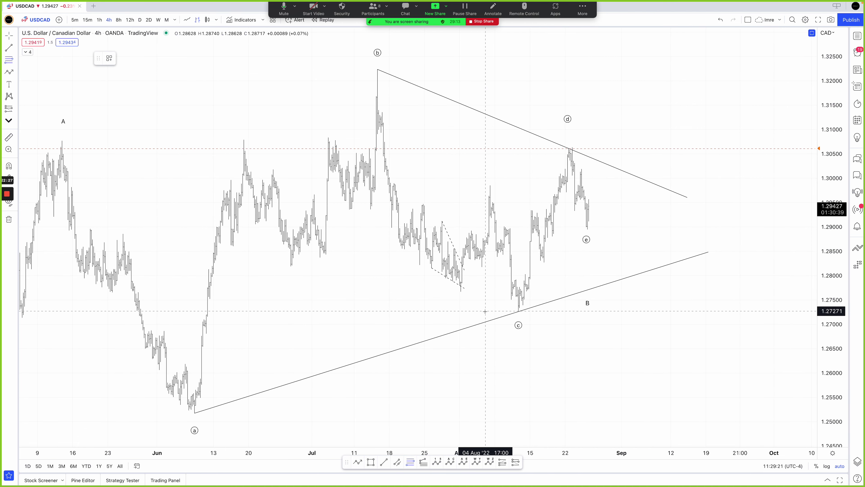
click(551, 147)
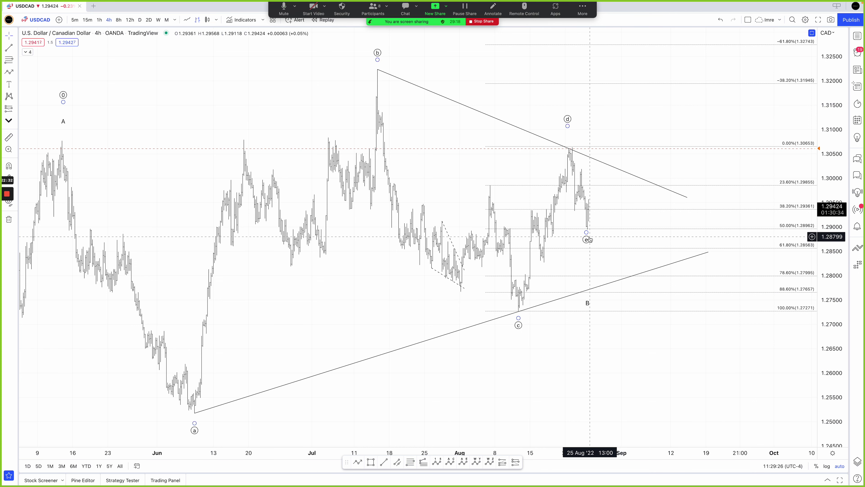
click(599, 229)
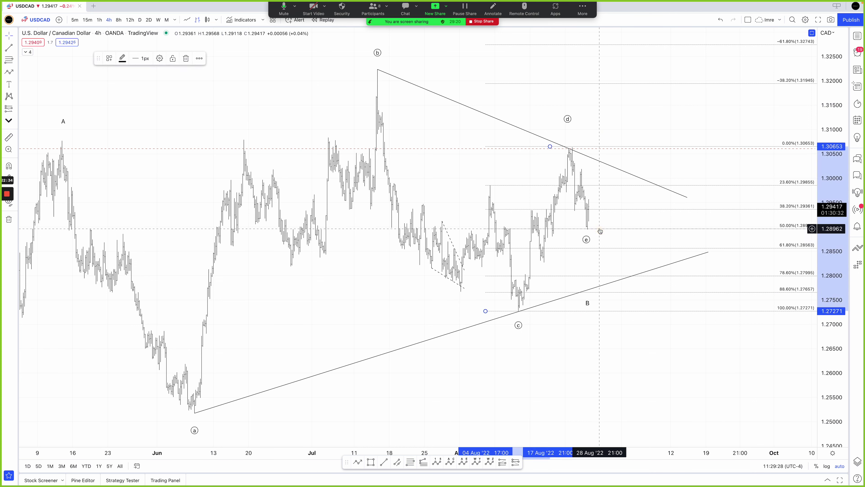
key(Delete)
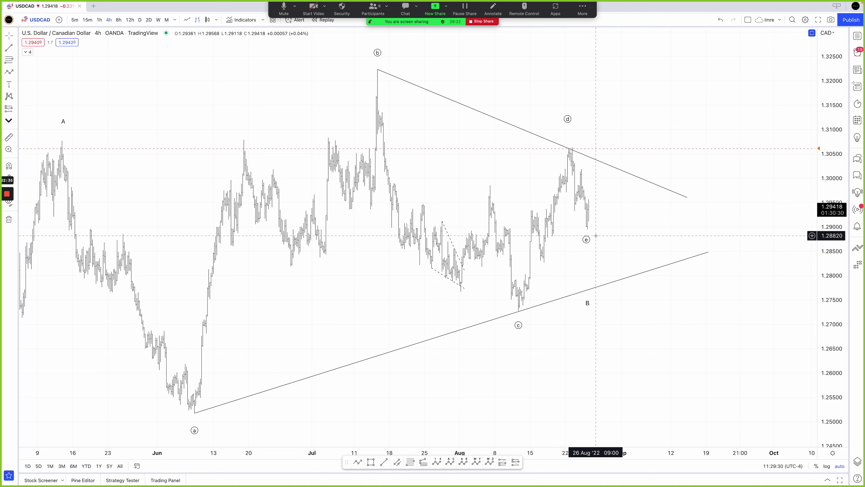
- Move the circled e label slightly closer beneath the latest price low
mouse_move(586, 234)
mouse_down()
mouse_move(592, 242)
mouse_move(586, 233)
mouse_up()
click(616, 223)
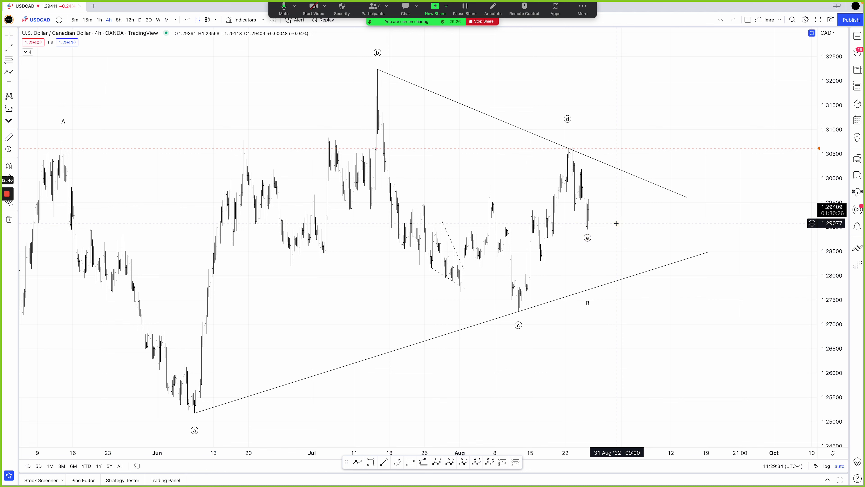
- Sketch a red horizontal ray at the circled d high, 1.30634, and move it to the circled c low at 1.27201
scroll(618, 223, down, 2)
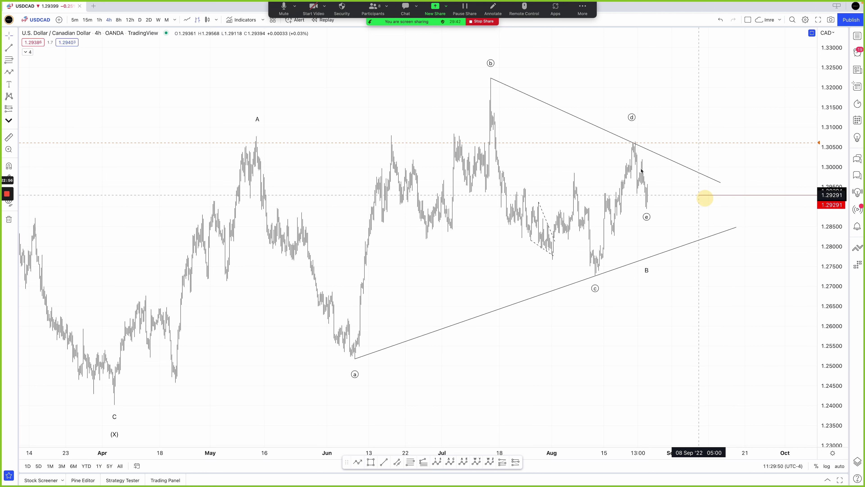
click(636, 143)
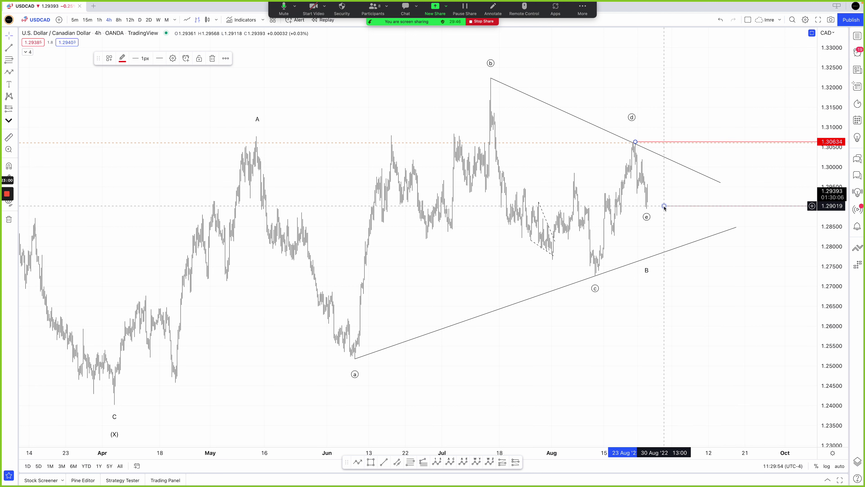
click(647, 212)
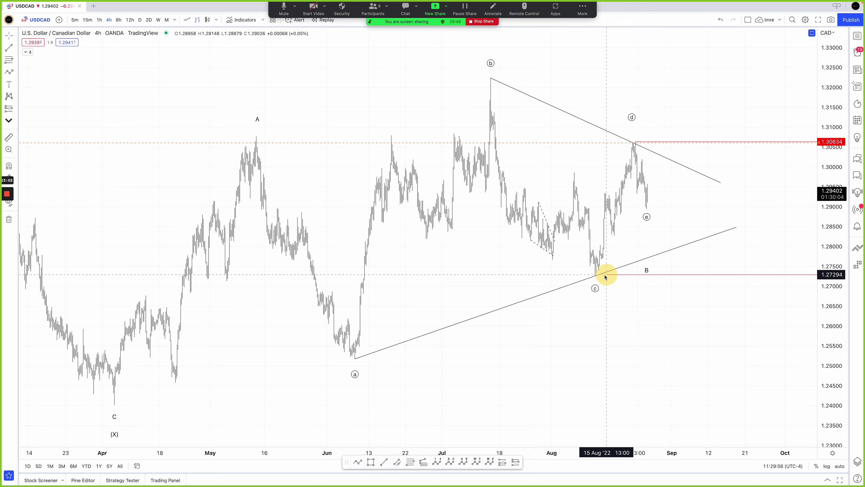
click(596, 278)
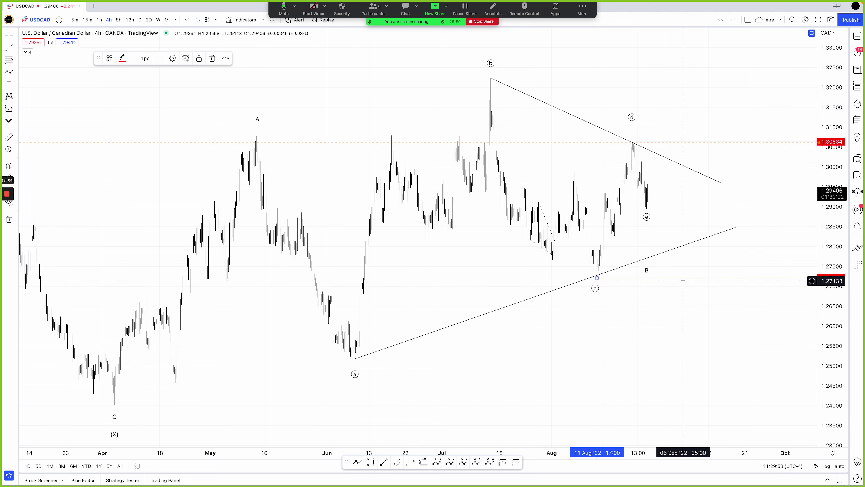
key(Delete)
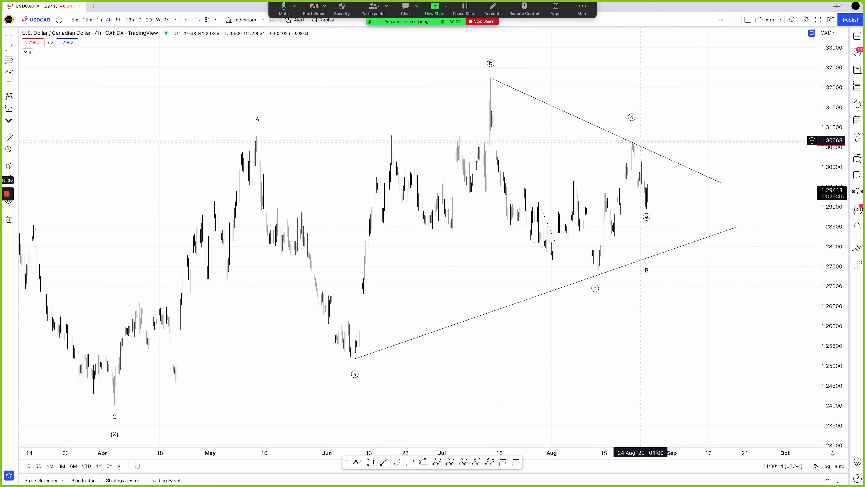
drag(636, 142, 595, 278)
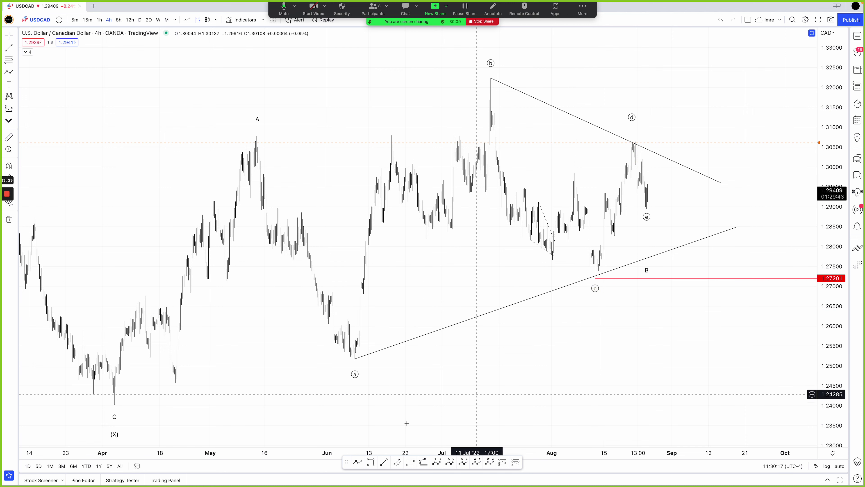
- Sketch a blue zigzag path from mid-May near 1.299 through the circled a, b and c swings, above circled d, and down into early September
click(357, 462)
click(272, 170)
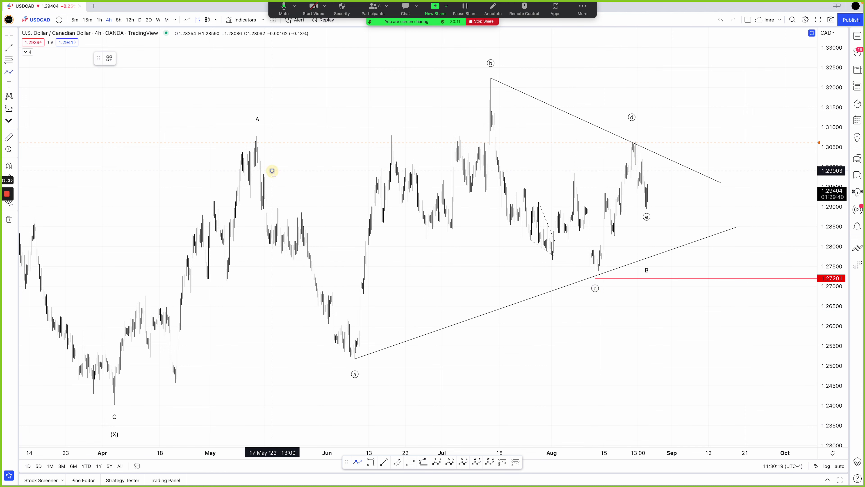
click(347, 351)
click(474, 91)
click(598, 276)
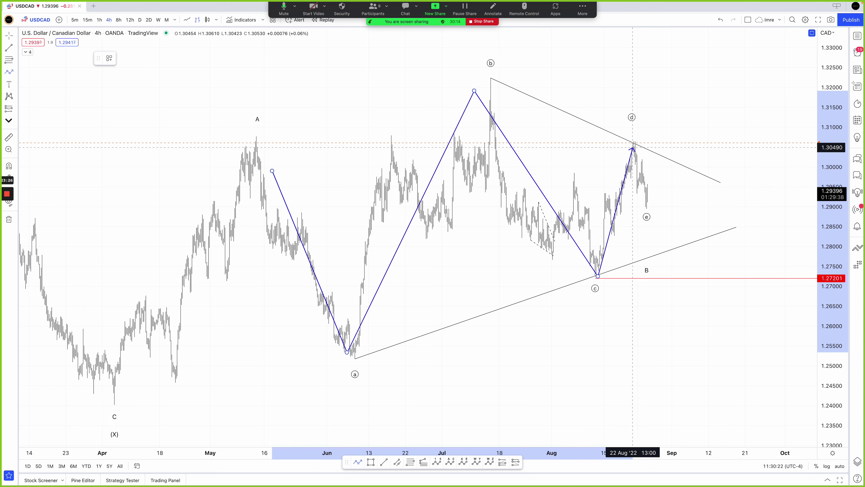
click(649, 104)
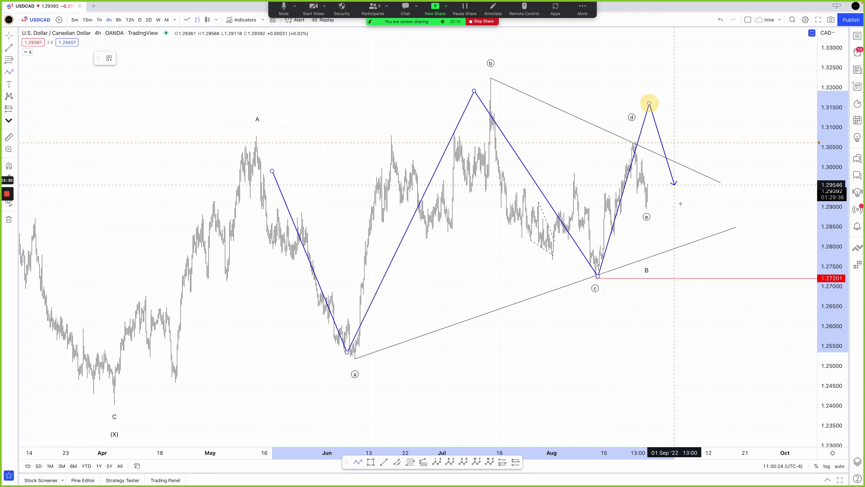
double_click(683, 214)
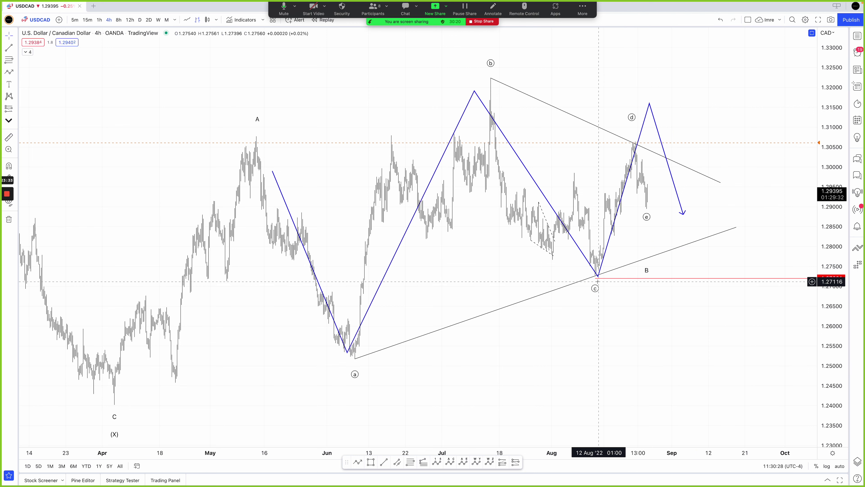
- Remove the red ray at the circled c low and the blue zigzag path
drag(612, 280, 610, 279)
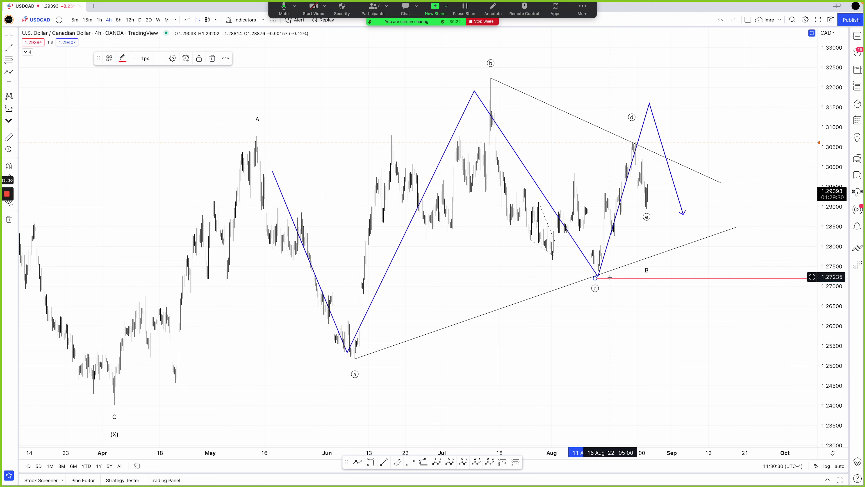
key(Delete)
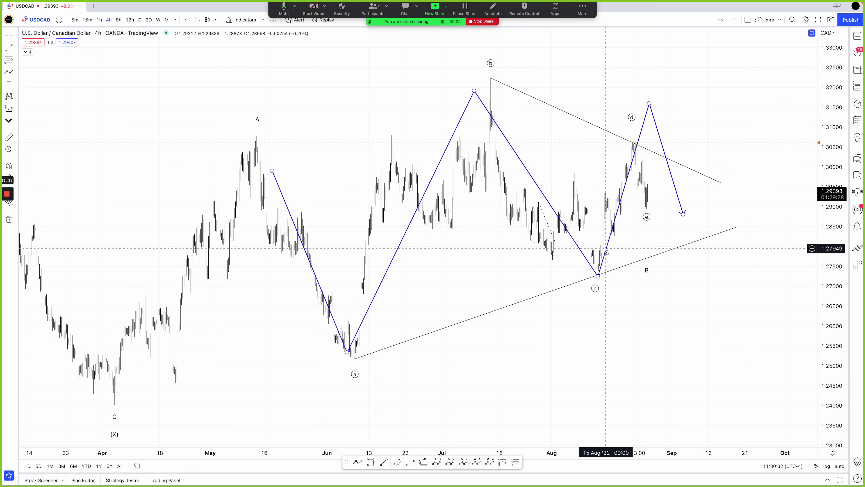
click(607, 251)
key(Delete)
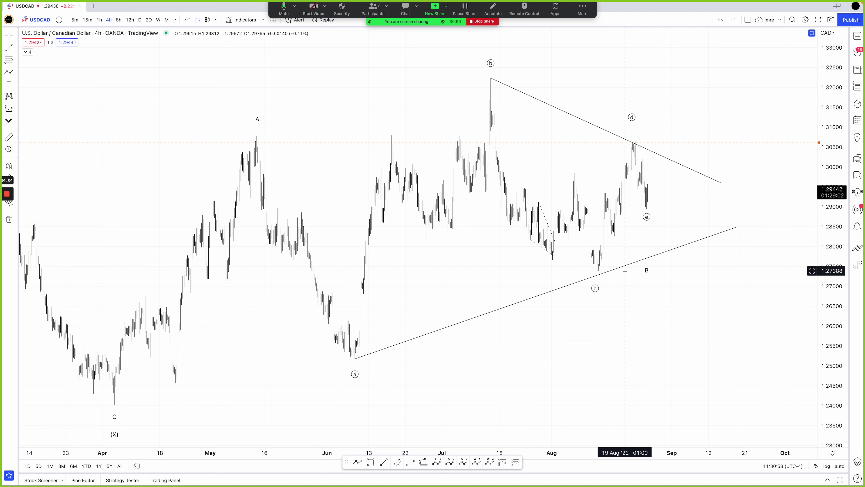
- Move the circled d label closer to its price high on the upper triangle line
scroll(708, 245, up, 3)
drag(829, 244, 829, 253)
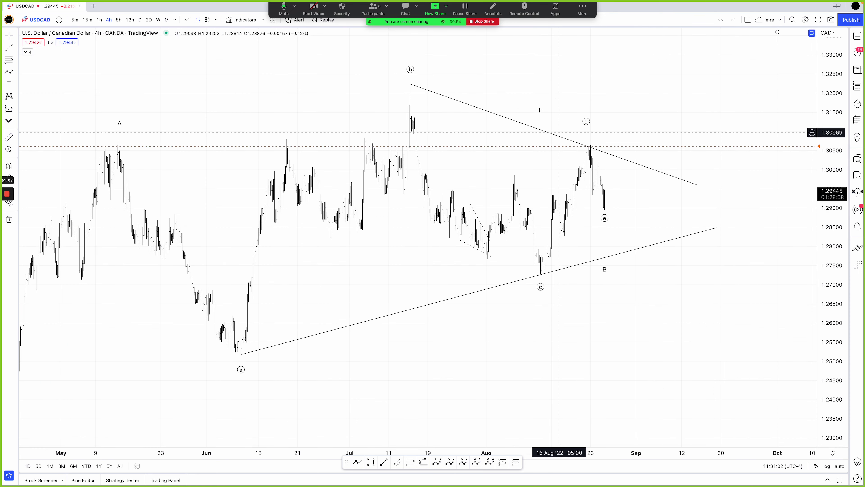
drag(585, 129, 591, 138)
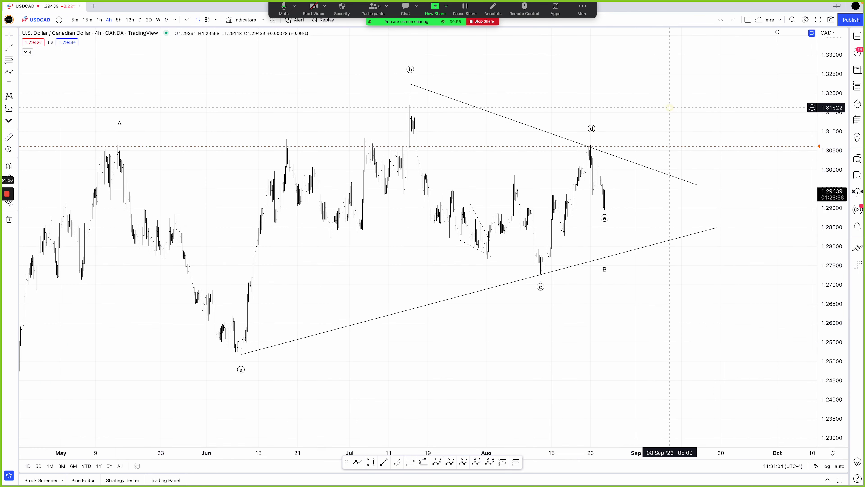
drag(674, 83, 667, 104)
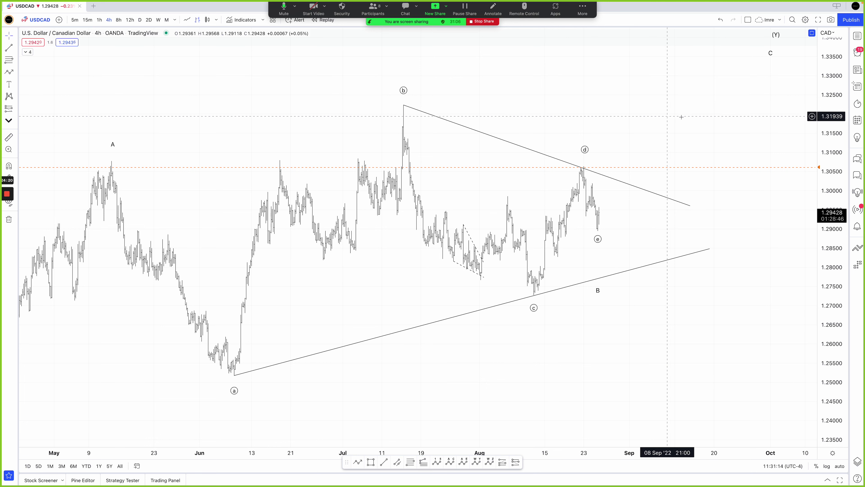
- Open the watchlist and switch the chart to CHFJPY from the yen crosses
click(857, 35)
scroll(769, 350, down, 5)
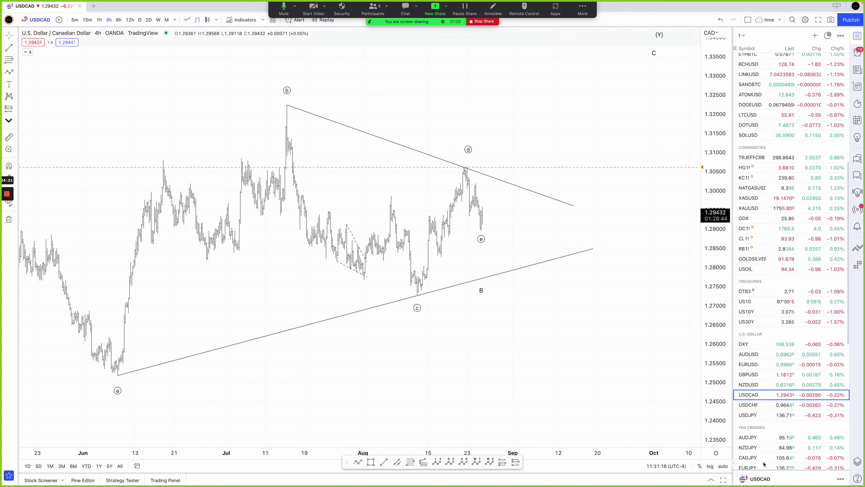
click(757, 430)
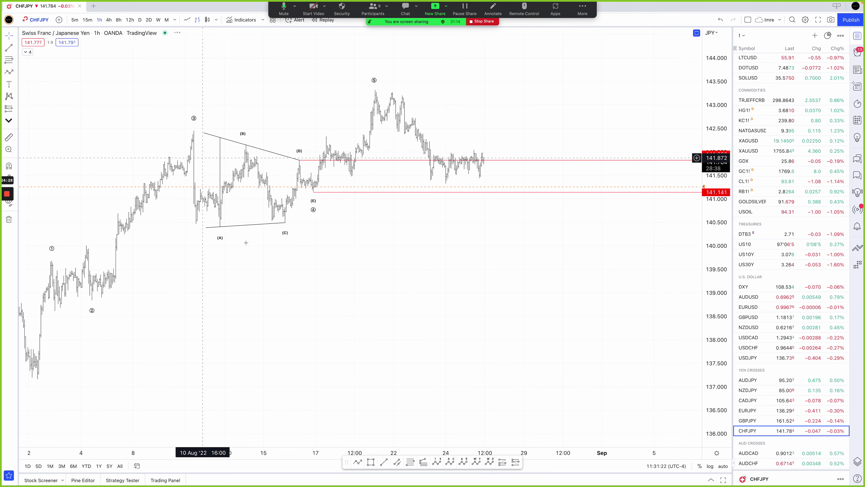
- Examine the CHFJPY wave 4 triangle and inspect the coordinates of the vertical trend line measuring its width at wave (A)
drag(330, 303, 575, 302)
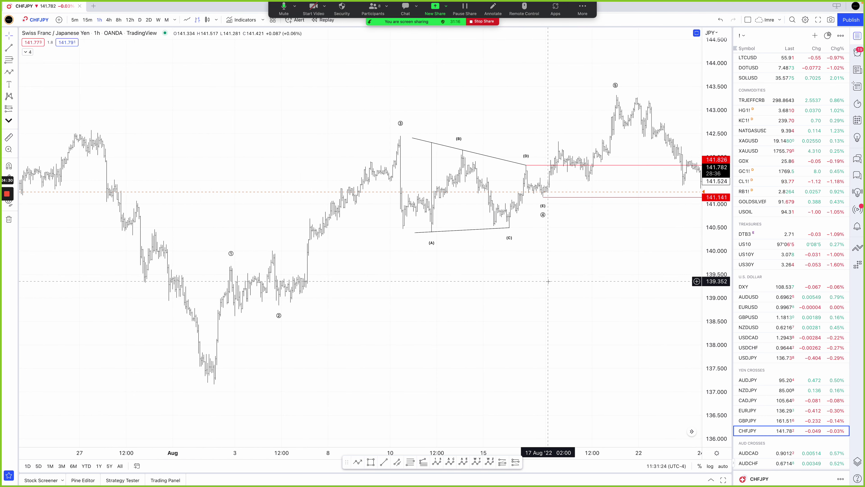
scroll(552, 282, up, 2)
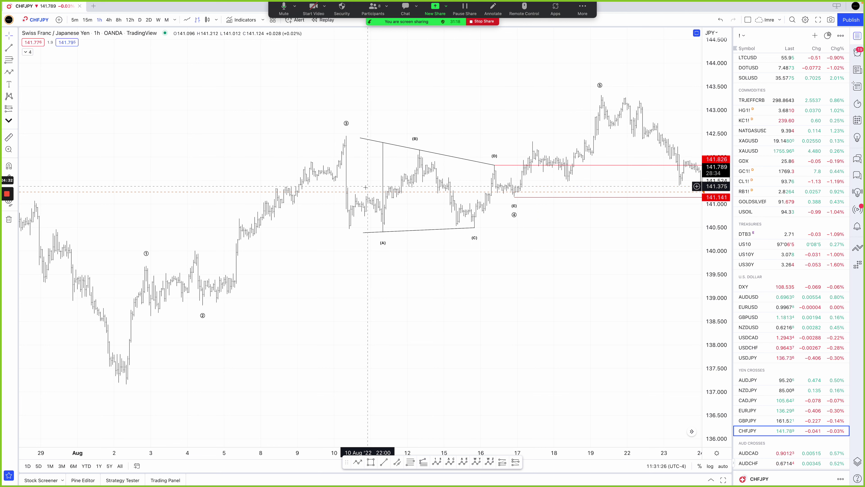
double_click(382, 177)
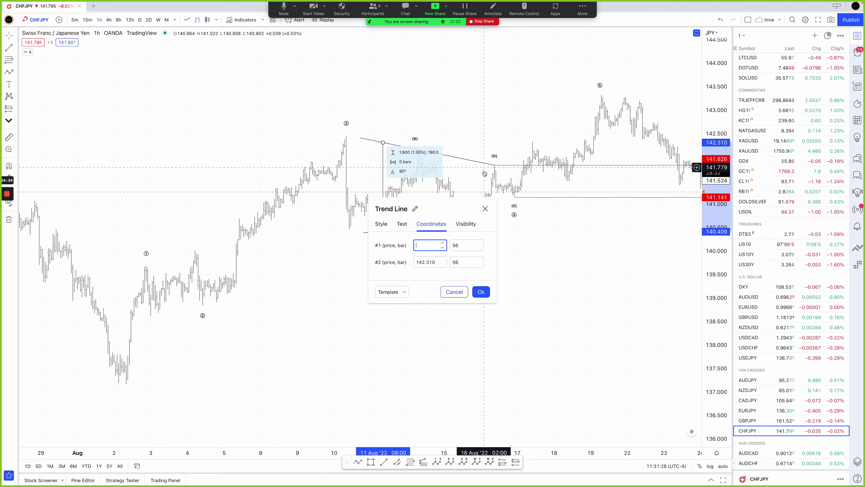
click(485, 208)
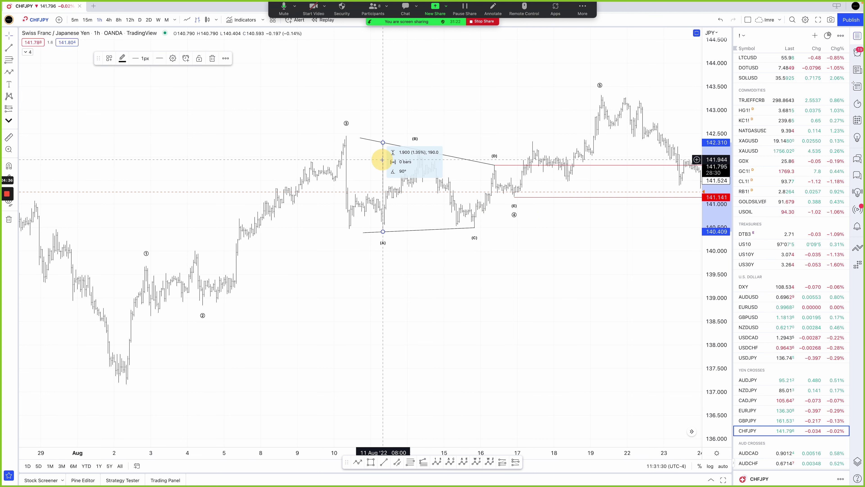
- Delete the vertical trend line at wave (A) and move the horizontal ray from the (D) high to the (B) high, at about 142.14
key(Delete)
drag(494, 164, 424, 151)
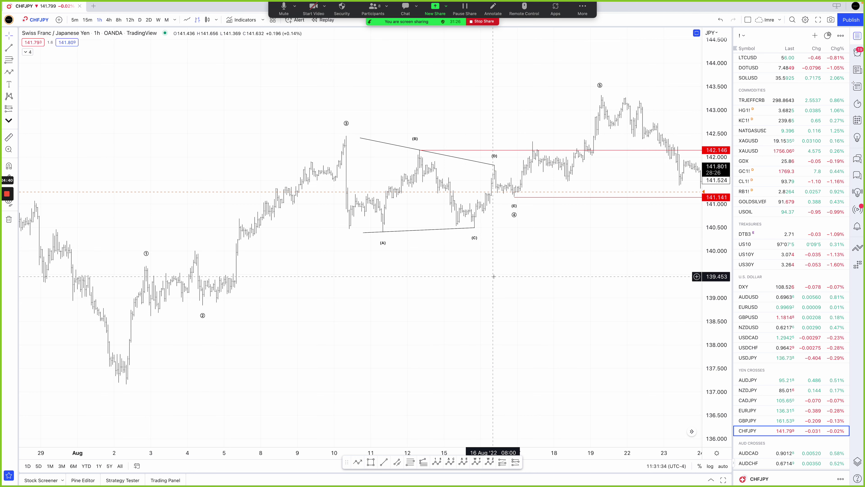
click(429, 148)
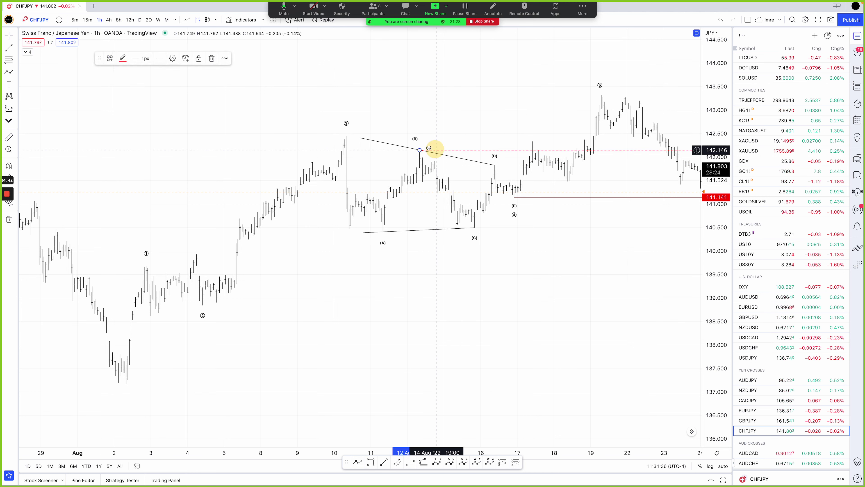
mouse_move(429, 149)
mouse_down()
mouse_move(357, 138)
mouse_move(462, 149)
mouse_move(374, 145)
mouse_up()
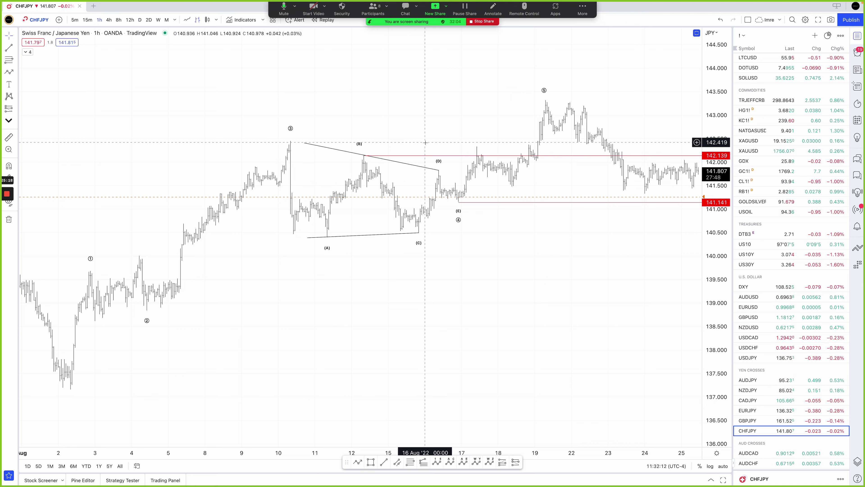
- Switch the chart to AUDJPY on the daily timeframe and enlarge the current triangle
key(Up)
key(Up)
key(Up)
key(Up)
key(Up)
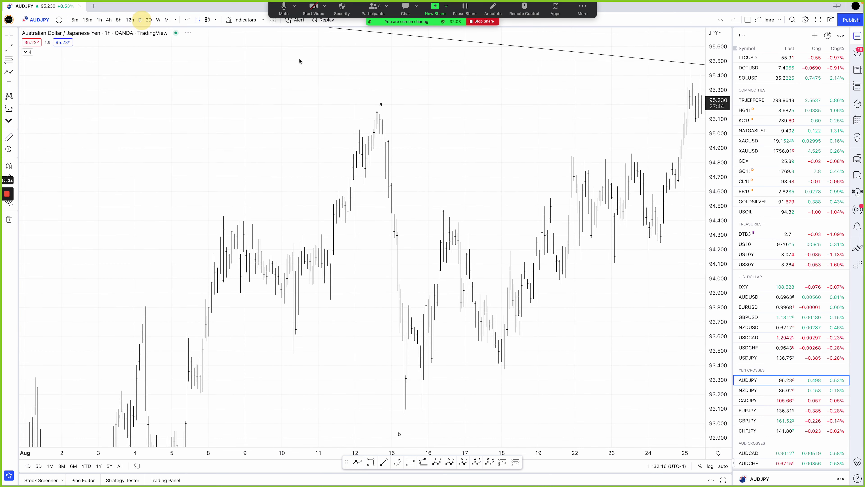
scroll(569, 270, up, 5)
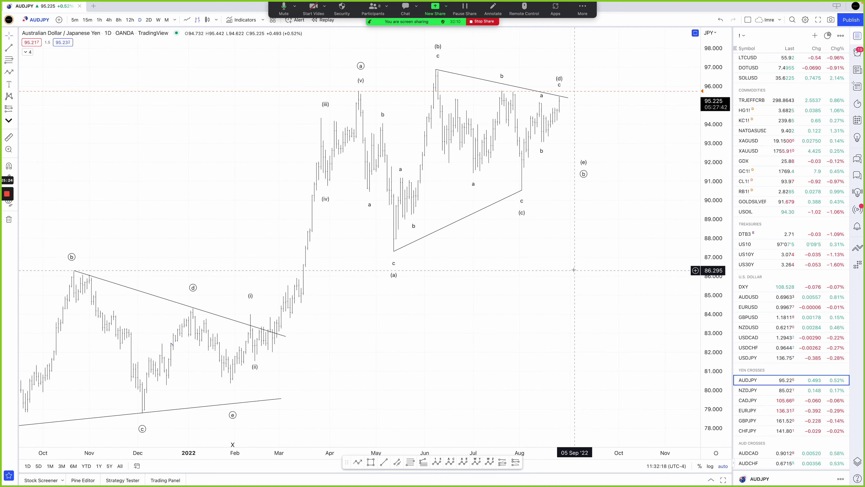
scroll(642, 254, up, 3)
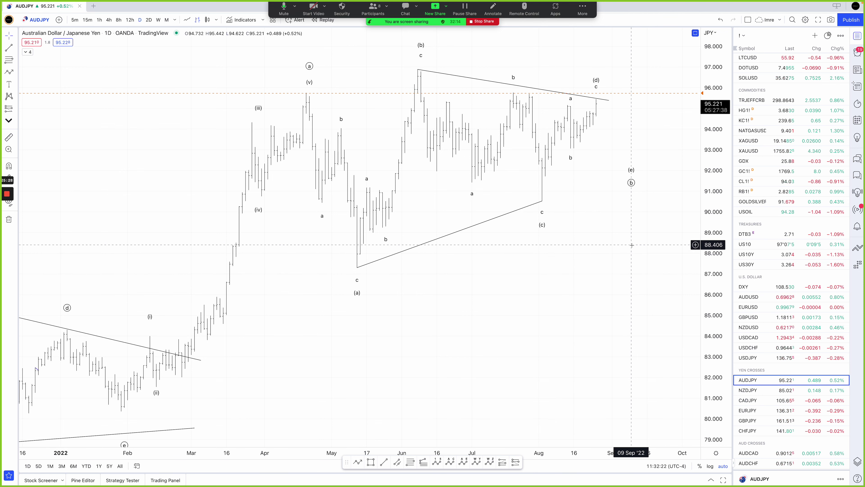
scroll(609, 174, up, 2)
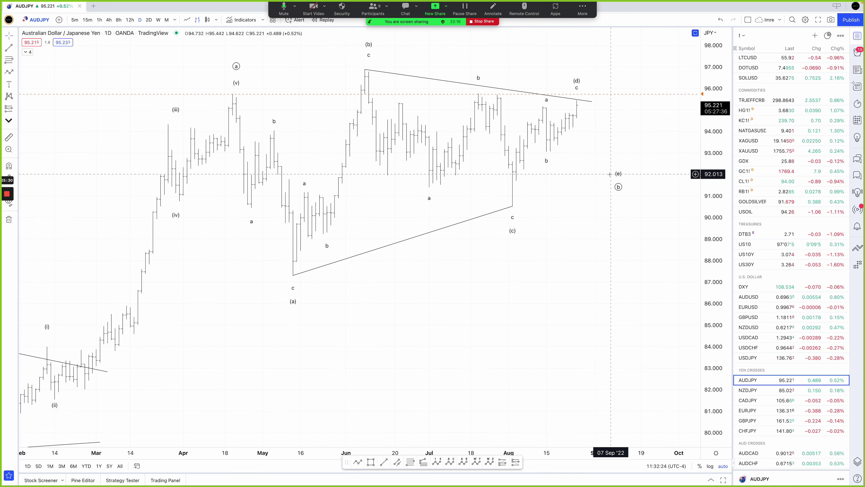
- Move the a, b and c labels inside wave (d), together with the (d) label, back to the early and mid-August swings
drag(592, 101, 521, 127)
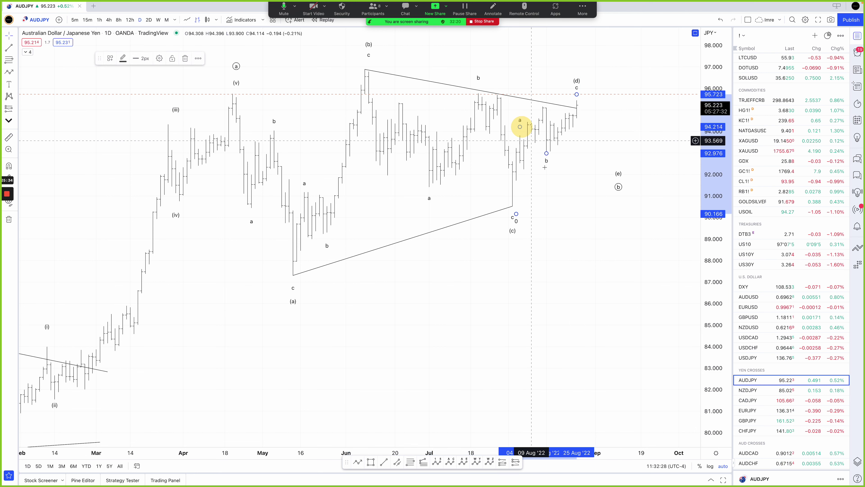
drag(546, 153, 527, 171)
drag(576, 94, 542, 90)
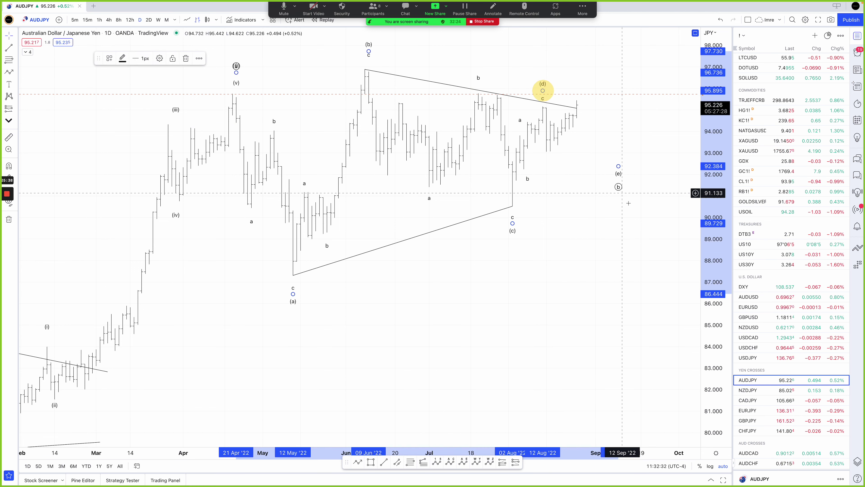
- Move the (e) and circled b labels to the mid-August low and lower the end of the upper triangle line
drag(618, 166, 550, 156)
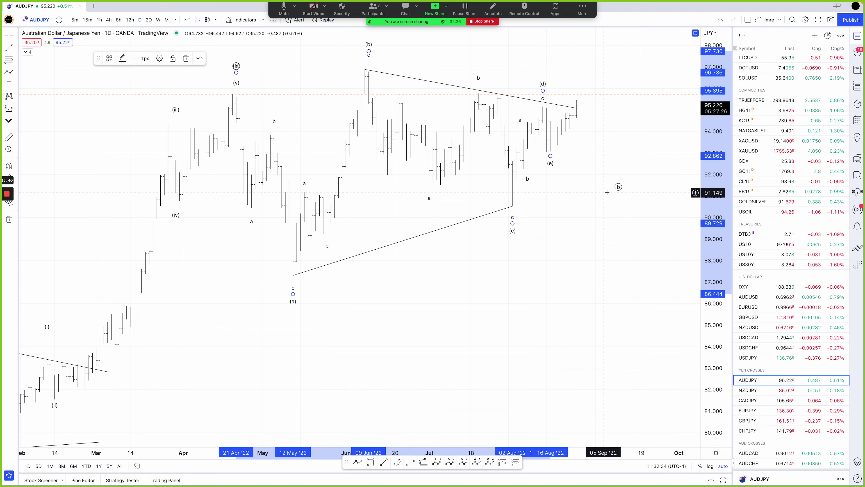
drag(617, 181, 548, 173)
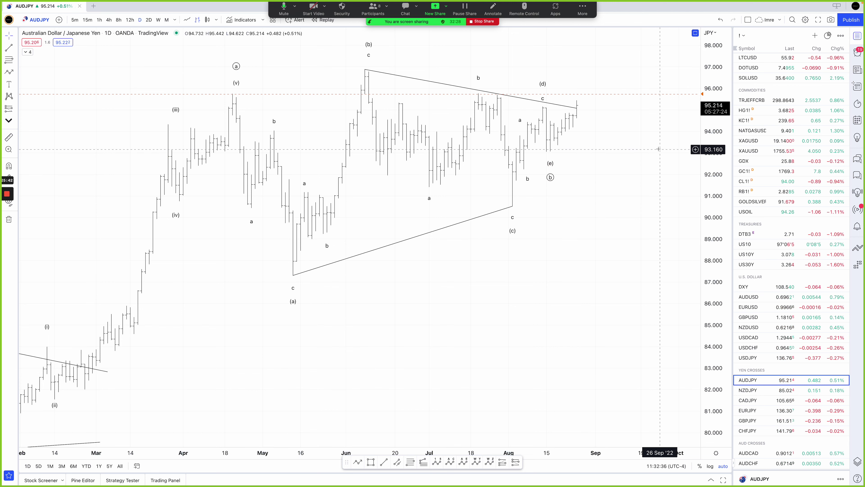
click(576, 107)
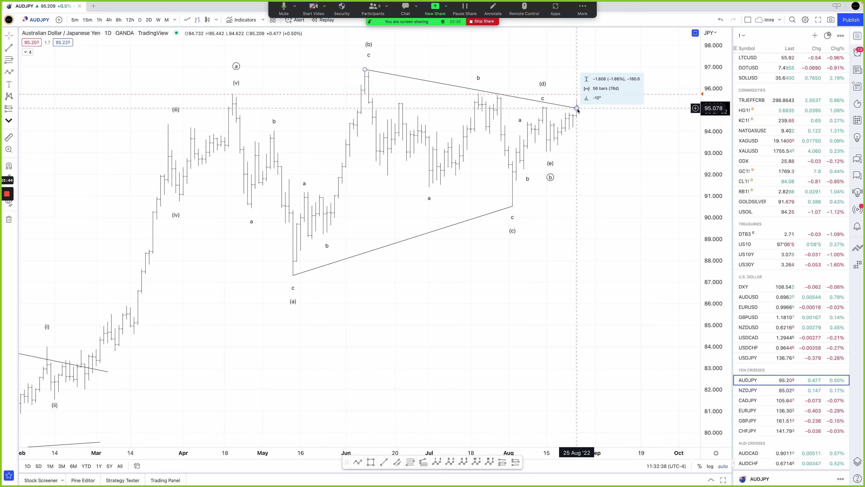
drag(578, 109, 576, 114)
- Place wave (c)'s a label at the mid-June low and return the (d), (e) and circled b labels to their late-August and September positions
scroll(630, 200, down, 3)
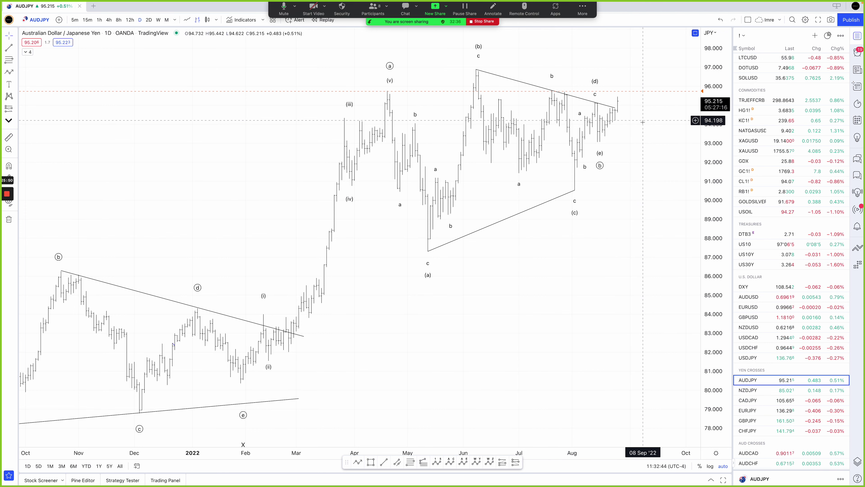
scroll(651, 140, up, 2)
scroll(647, 153, up, 3)
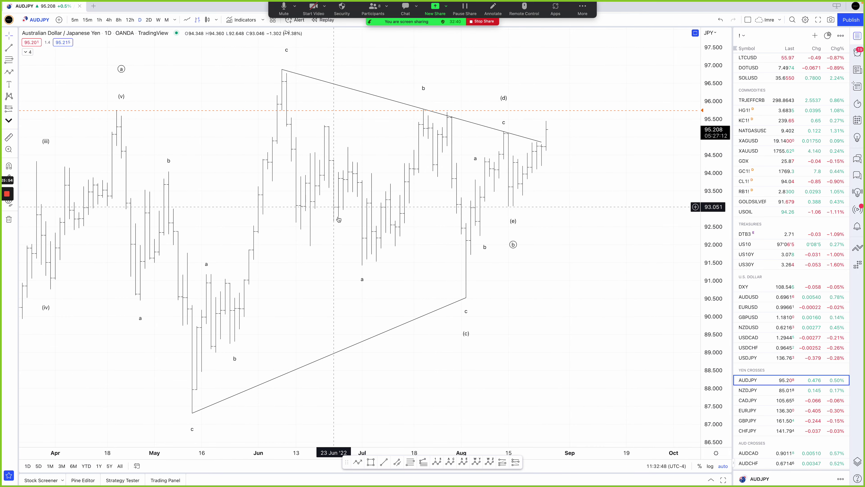
scroll(328, 201, down, 2)
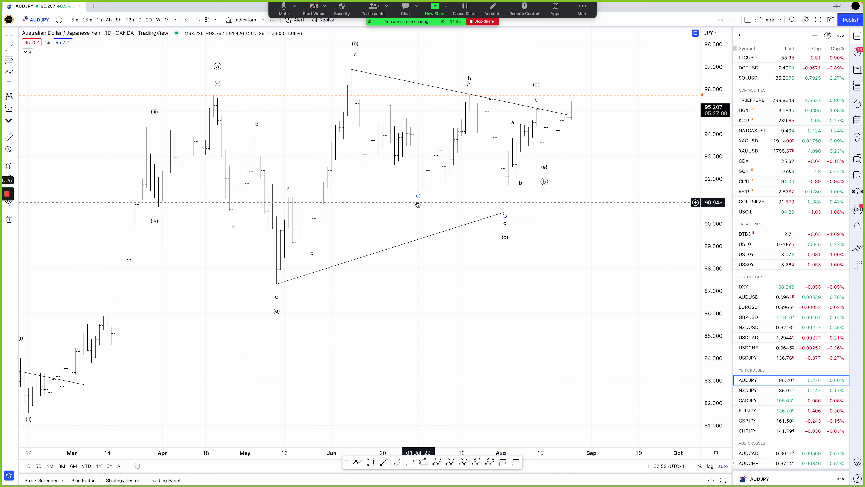
mouse_move(418, 201)
mouse_down()
mouse_move(364, 179)
mouse_move(375, 186)
mouse_up()
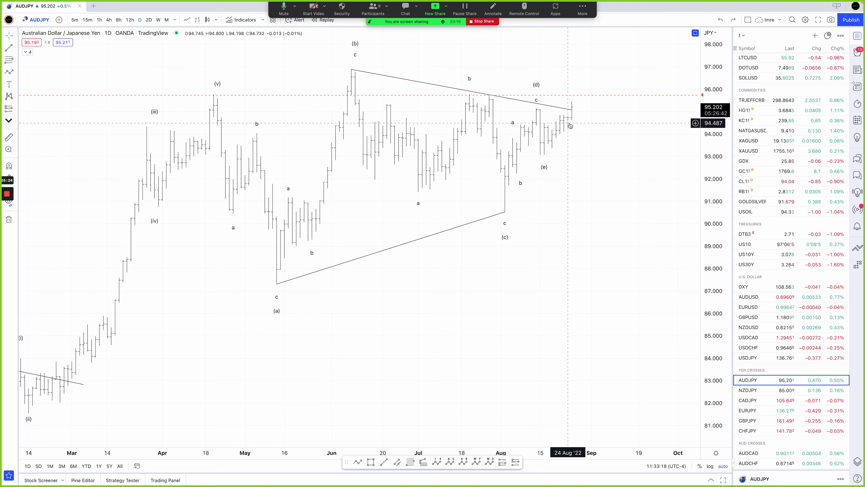
drag(572, 109, 575, 101)
drag(417, 200, 372, 183)
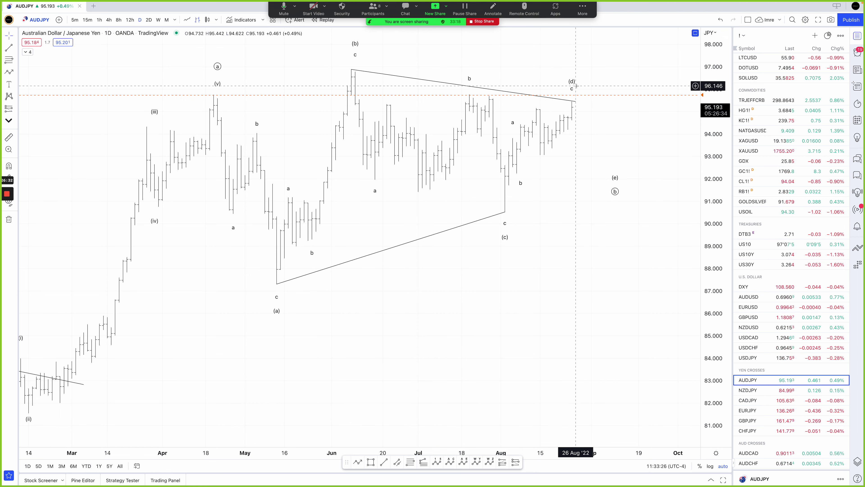
- Fine-tune the end of the upper triangle line at the late-August wave (d) high
click(573, 99)
click(575, 101)
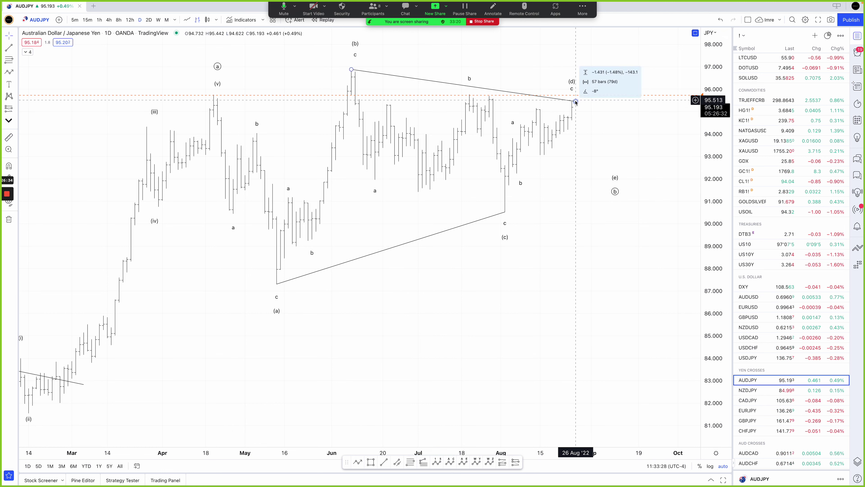
mouse_move(575, 102)
mouse_down()
mouse_move(591, 70)
mouse_move(576, 101)
mouse_up()
click(580, 133)
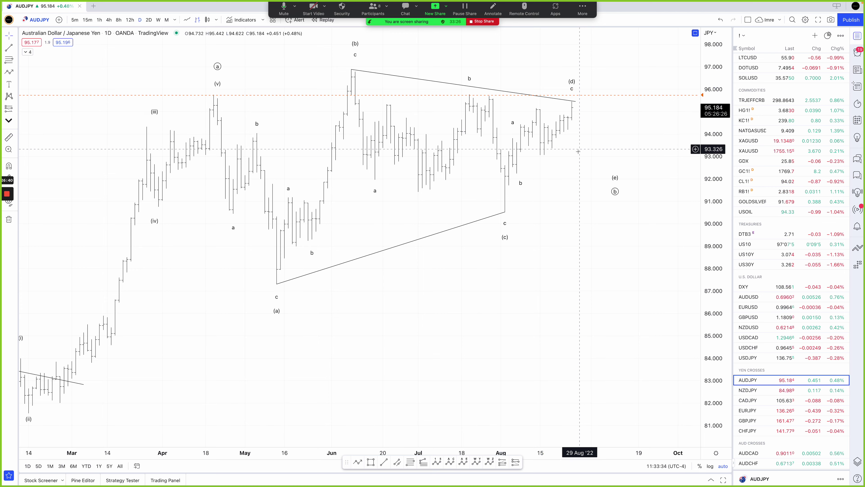
- Shift the (iii) label onto the late-March price high and the (iv) label onto the low that follows it
scroll(578, 151, down, 3)
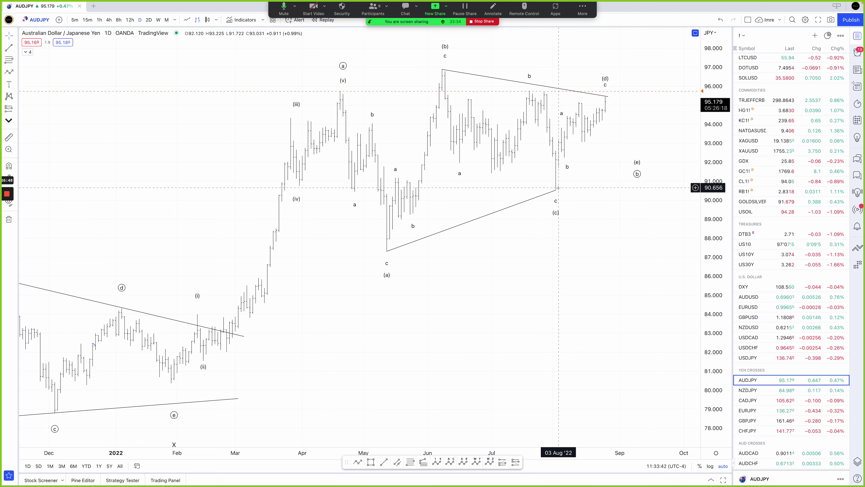
drag(708, 172, 689, 179)
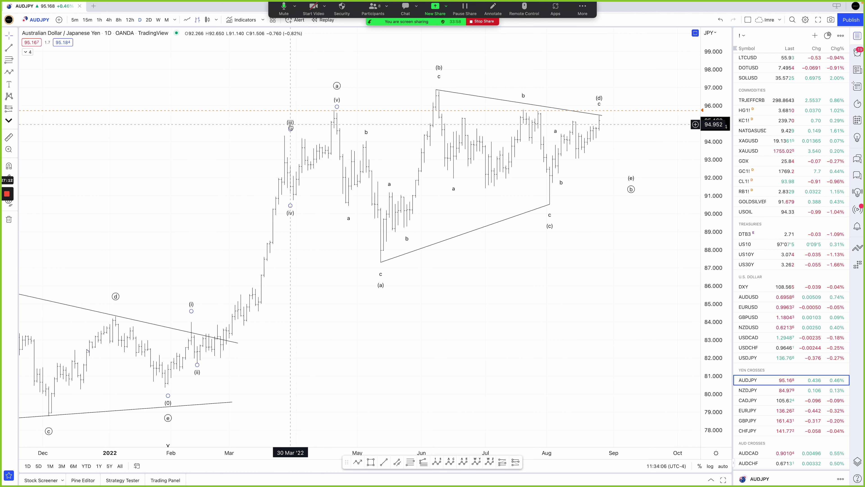
drag(290, 128, 285, 127)
drag(290, 205, 294, 206)
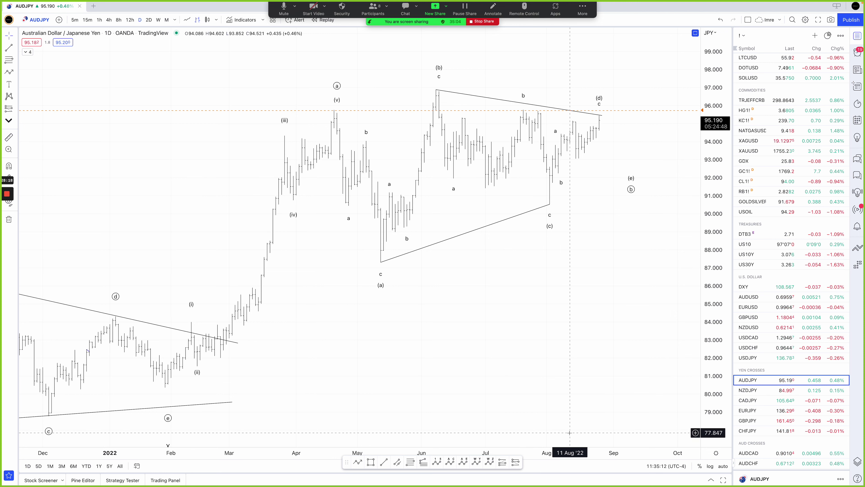
- Switch the chart to GBPAUD from the GBP crosses and bring the dashed triangle and the preceding decline into view
scroll(761, 400, down, 4)
scroll(762, 400, down, 1)
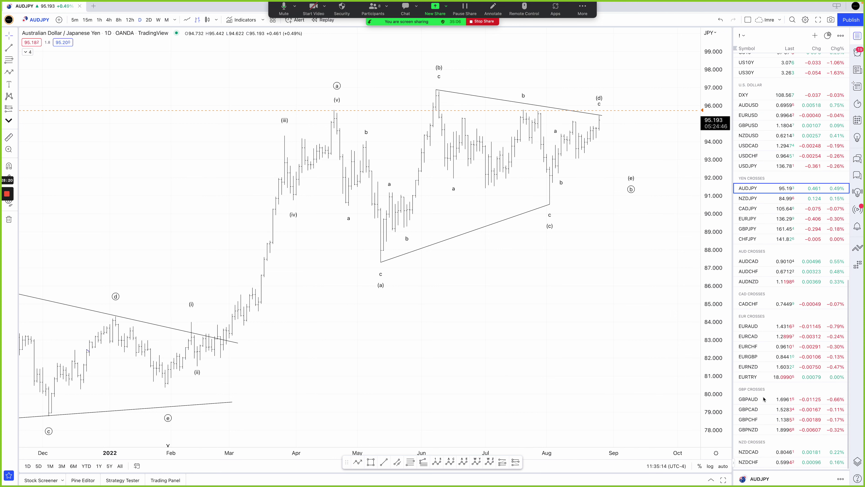
click(760, 399)
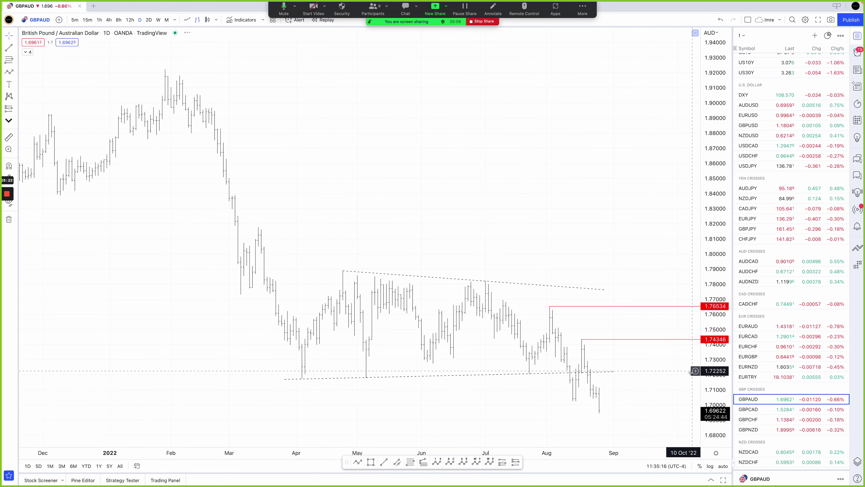
scroll(606, 410, down, 4)
drag(545, 413, 457, 395)
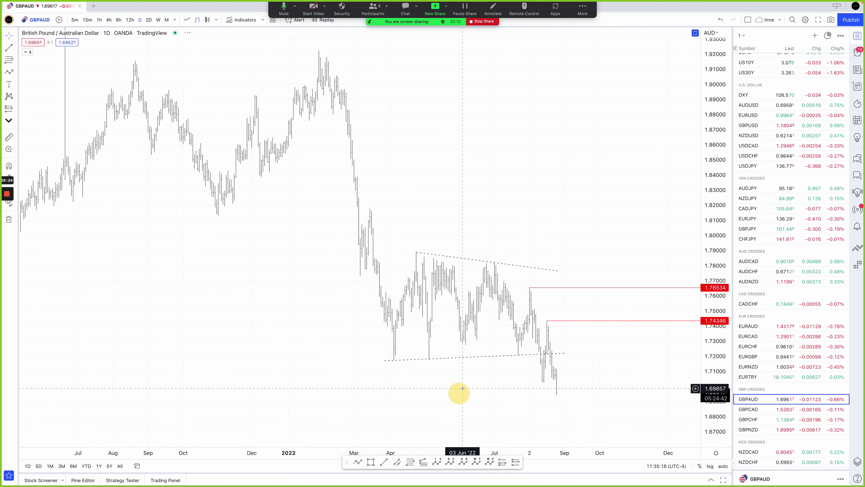
- Draw a five-leg zigzag path between the dashed triangle lines, from the early-April low to the early-August high at the upper red ray
click(357, 462)
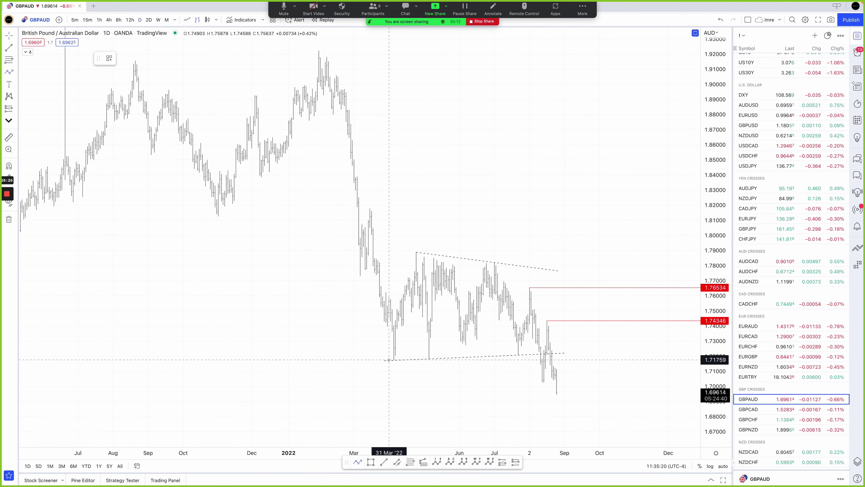
click(388, 360)
click(416, 250)
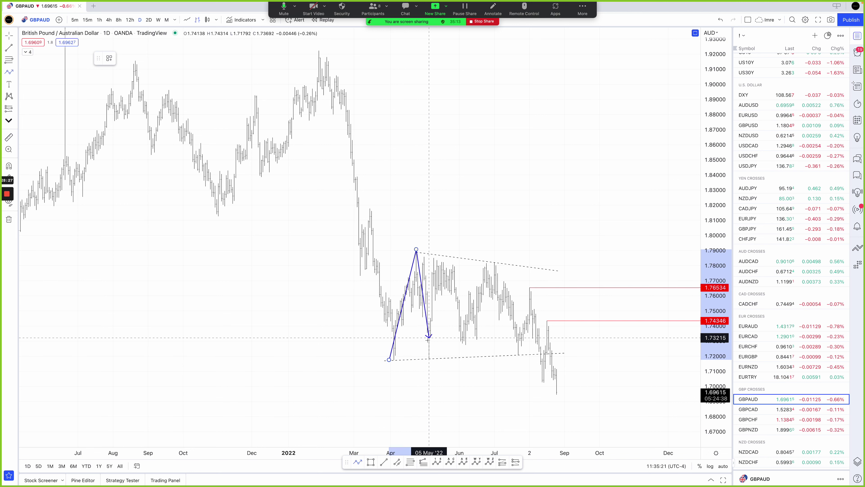
click(429, 359)
click(437, 258)
click(519, 354)
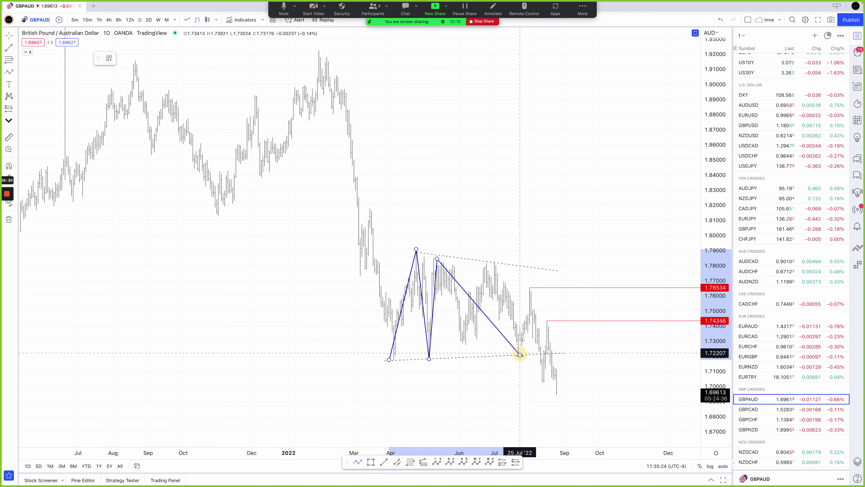
click(529, 289)
click(490, 308)
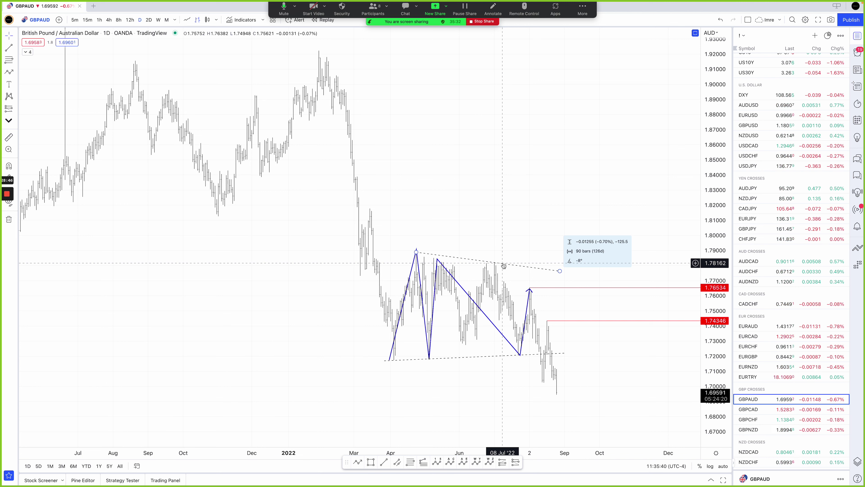
- Move the zigzag path's fourth point to the 24 June high below the upper dashed line, and delete the path
mouse_move(503, 265)
mouse_down()
mouse_move(437, 258)
mouse_move(487, 267)
mouse_up()
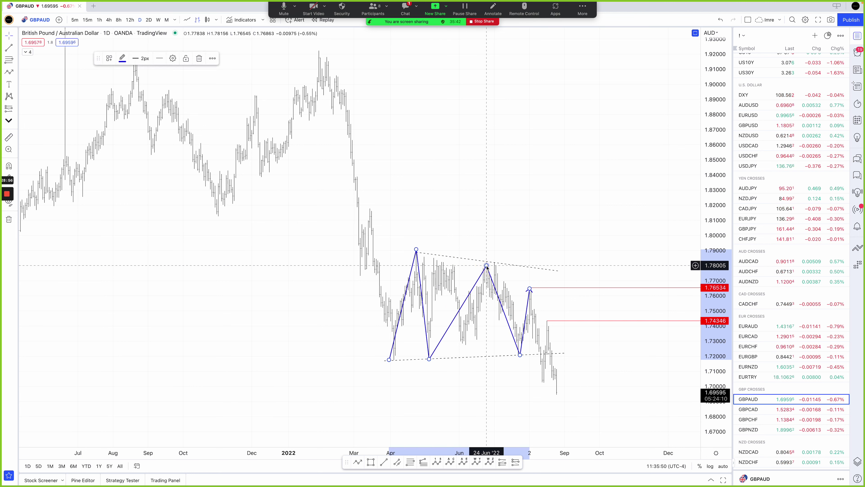
key(Delete)
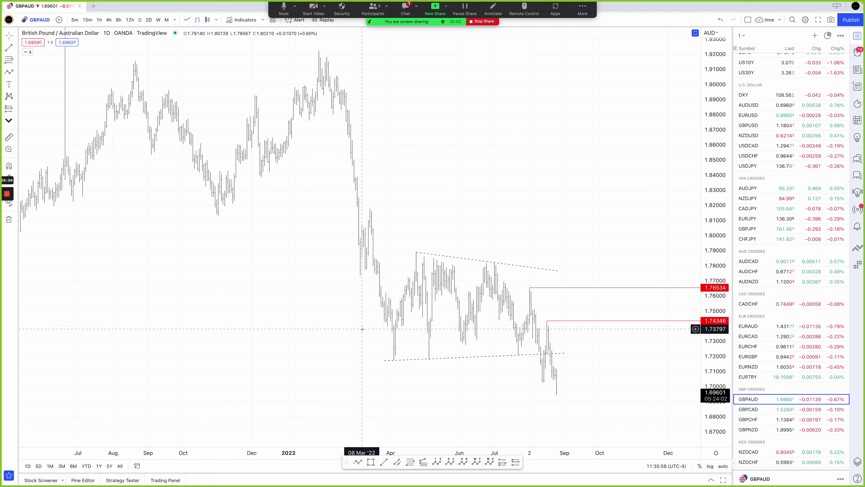
right_click(563, 335)
click(493, 405)
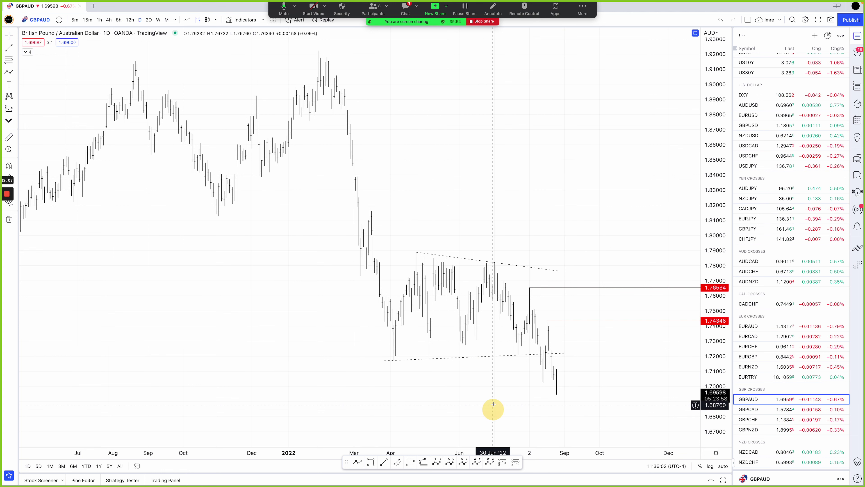
drag(478, 392, 425, 401)
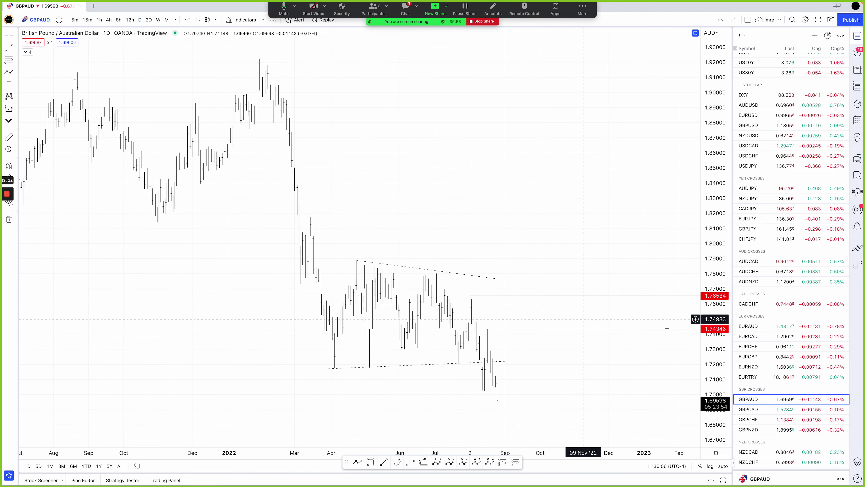
- Switch the chart to EURCAD from the EUR crosses and set the timeframe to 1 hour
click(748, 336)
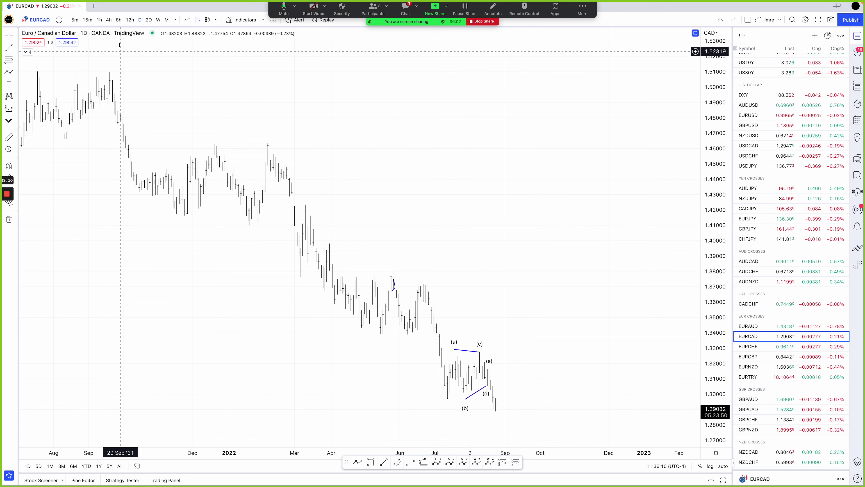
click(98, 20)
scroll(382, 290, down, 3)
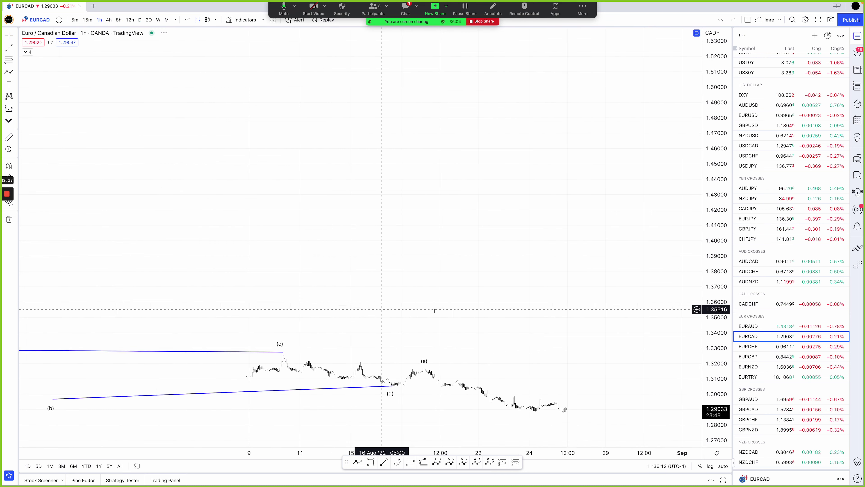
- Bring the whole EURCAD (a)–(e) triangle into view, and switch the chart to EURUSD with the April–July decline shown
double_click(707, 331)
scroll(366, 409, down, 5)
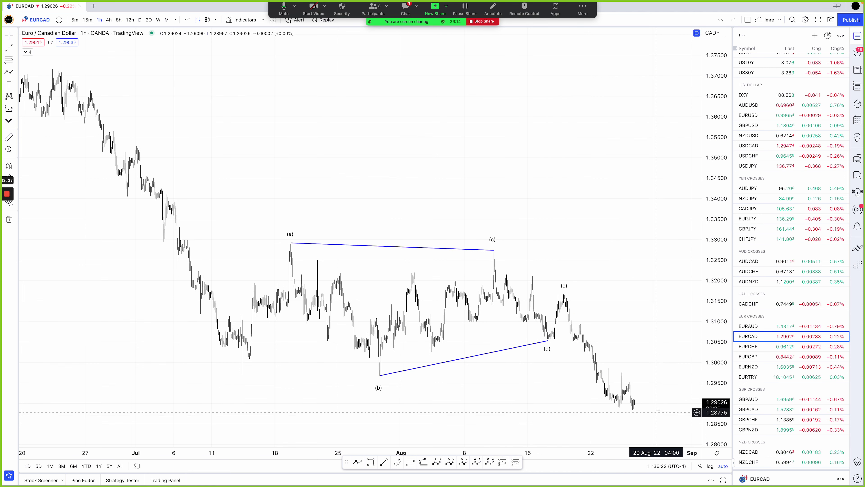
click(771, 125)
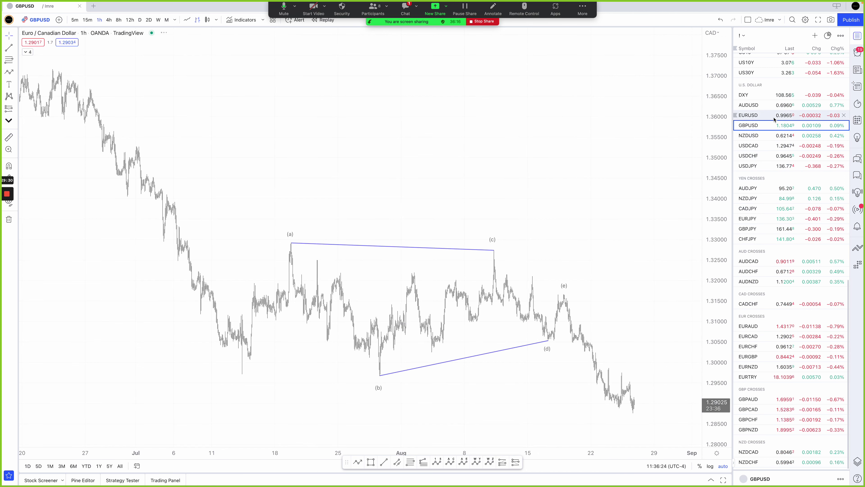
click(771, 115)
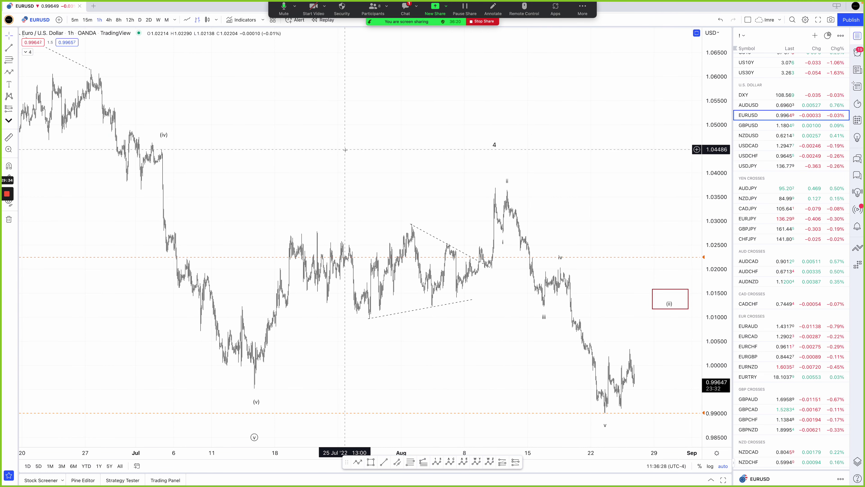
scroll(345, 149, left, 15)
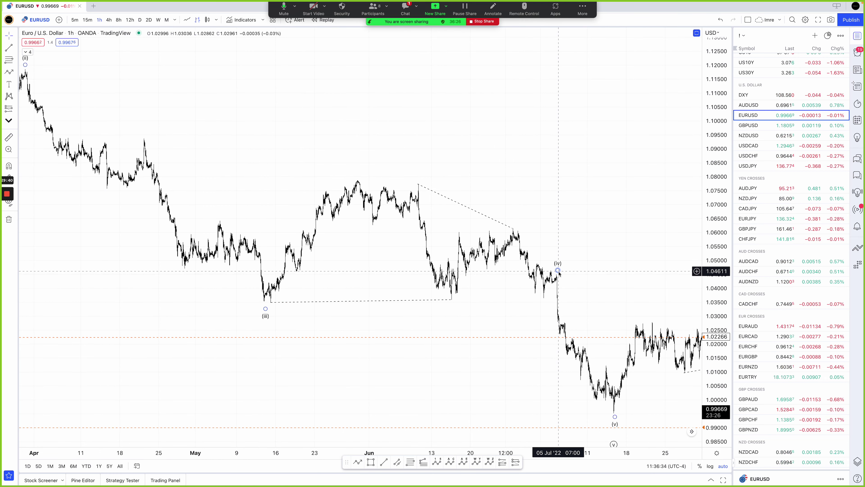
- Draw an ABCDE triangle wave from the 12 May (iii) low, with A, C and E at successive highs, B and D at lows, ending at (iv)
click(463, 461)
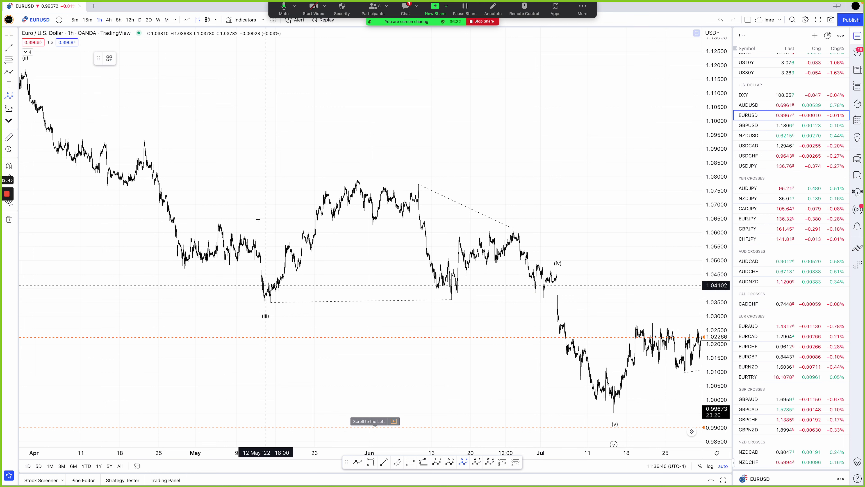
click(109, 58)
click(115, 187)
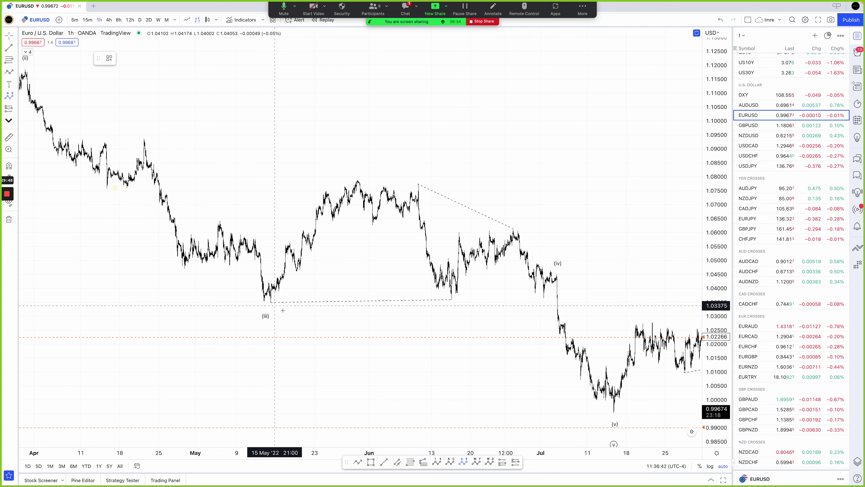
click(266, 308)
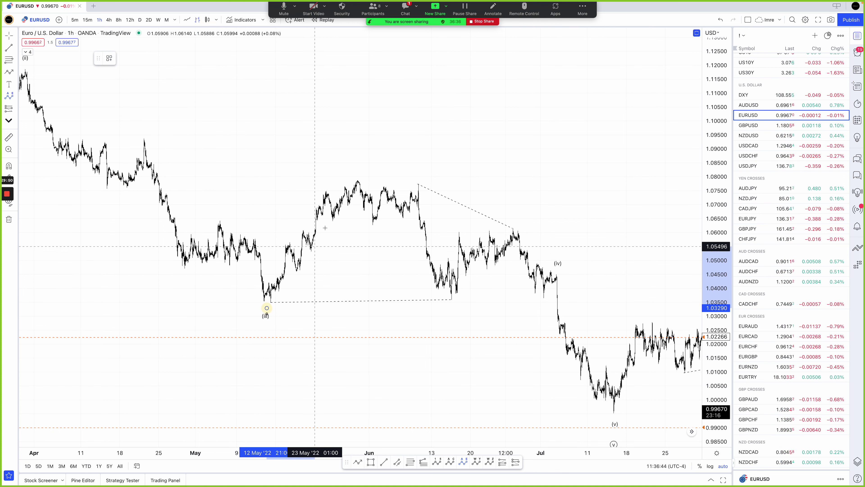
click(356, 172)
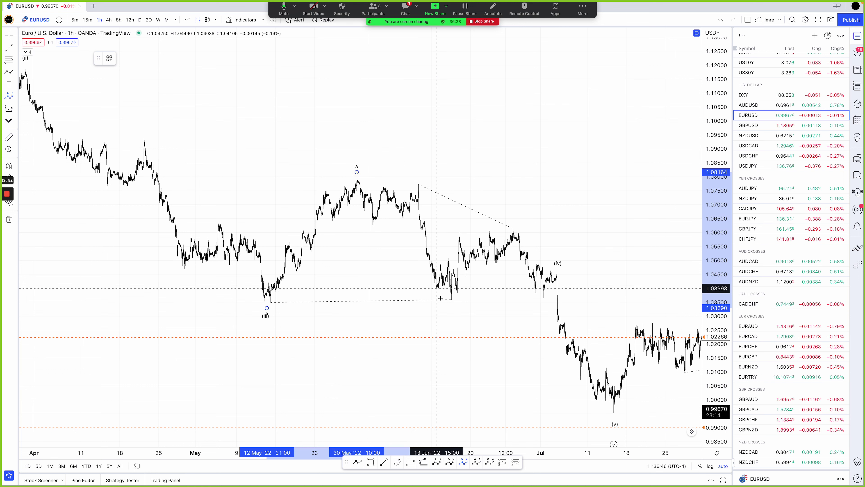
click(451, 303)
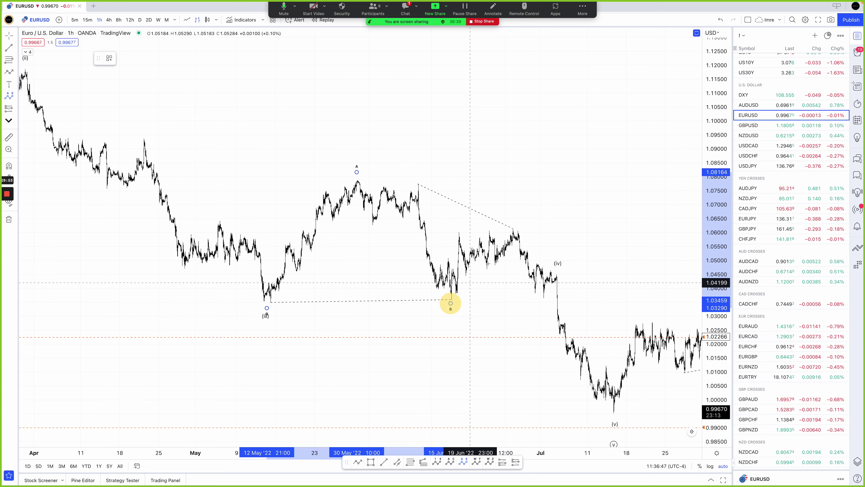
click(513, 220)
click(535, 297)
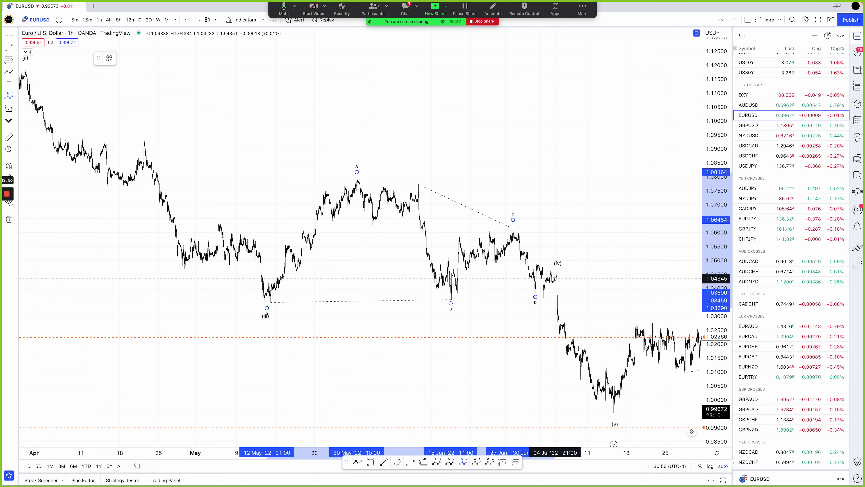
click(560, 261)
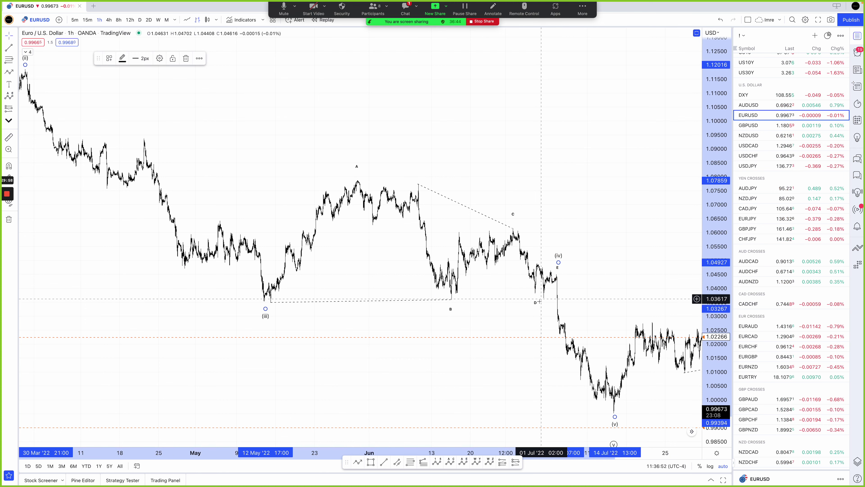
click(535, 294)
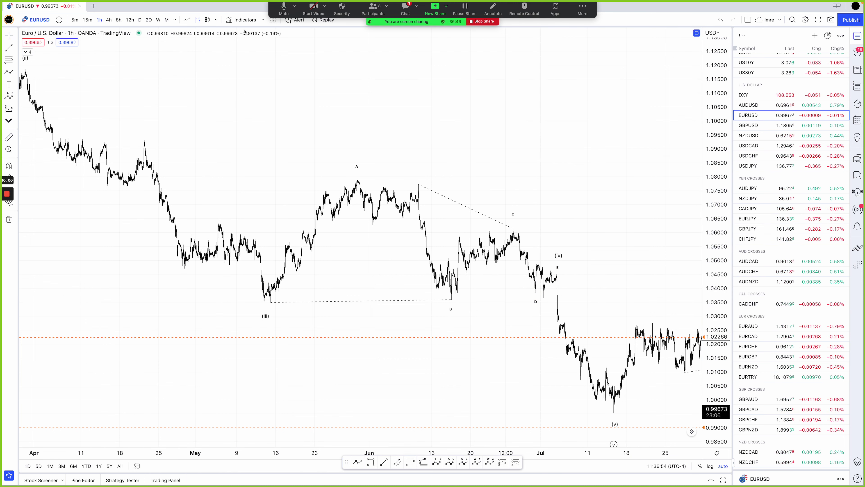
- Start bar replay at 5 July 2022 15:00 on the 5-minute timeframe, and align the wave D label just below the 30 June low
click(324, 20)
click(561, 185)
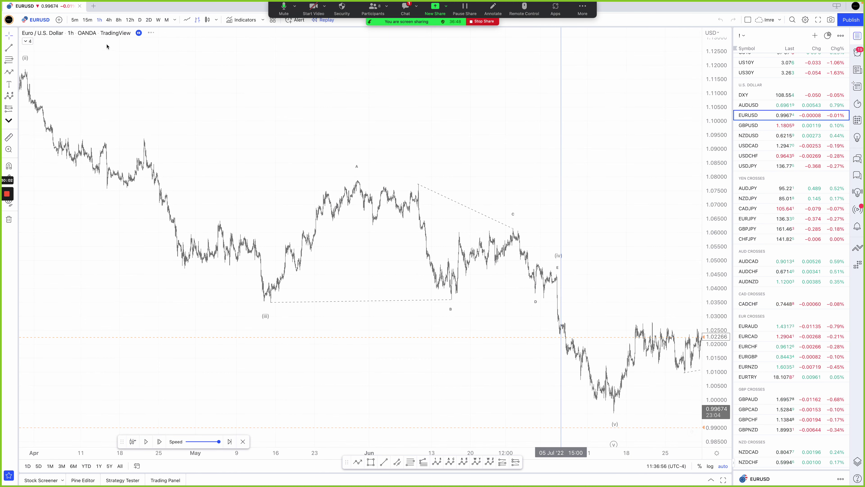
click(88, 20)
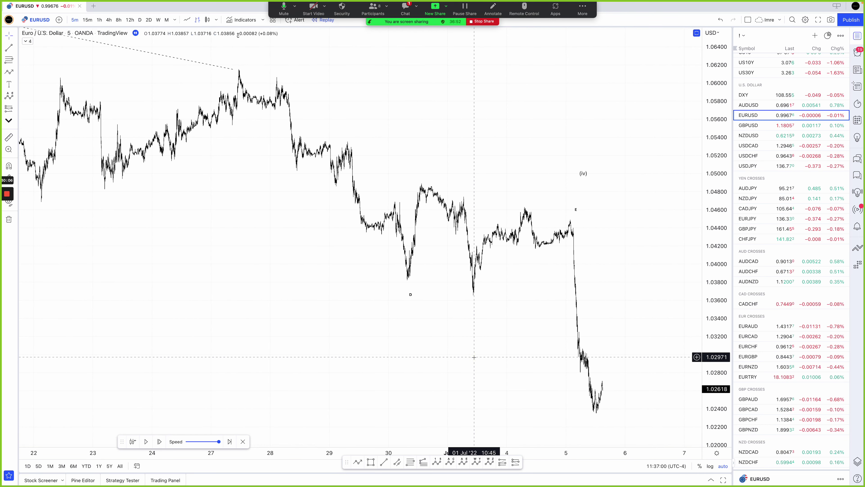
click(407, 289)
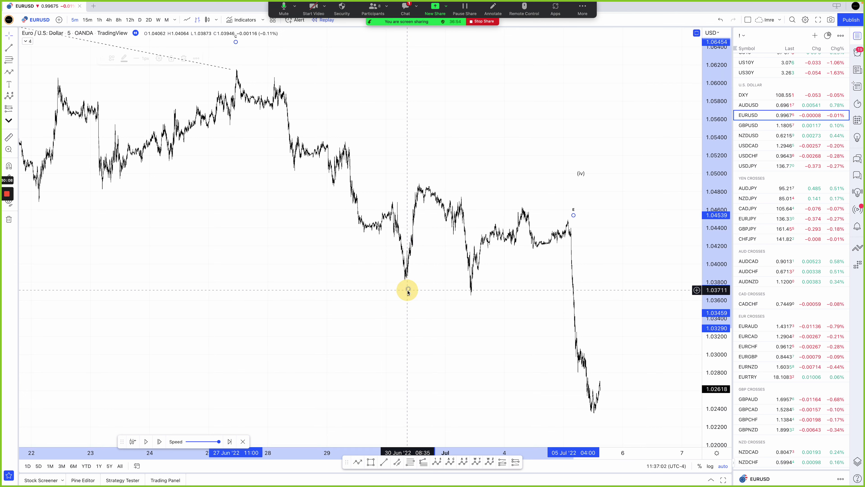
click(409, 327)
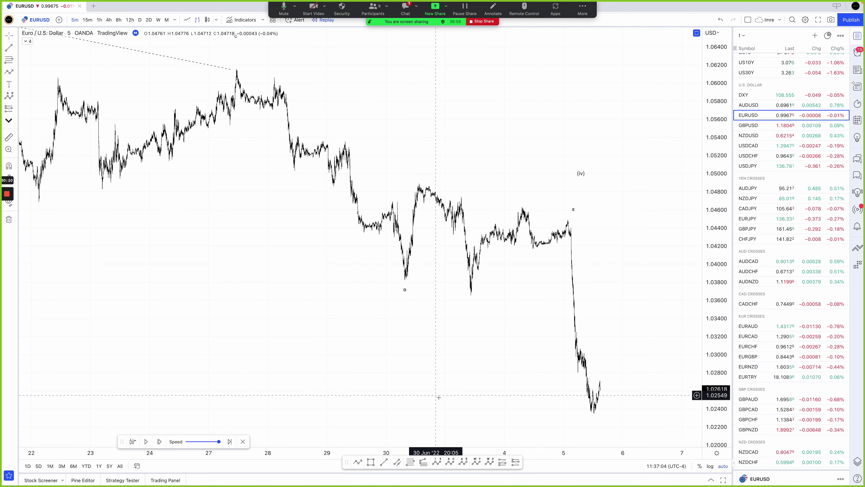
- Draw a five-leg path from the wave D low through the swings to the 5 July high, and move the E label above that high
click(354, 466)
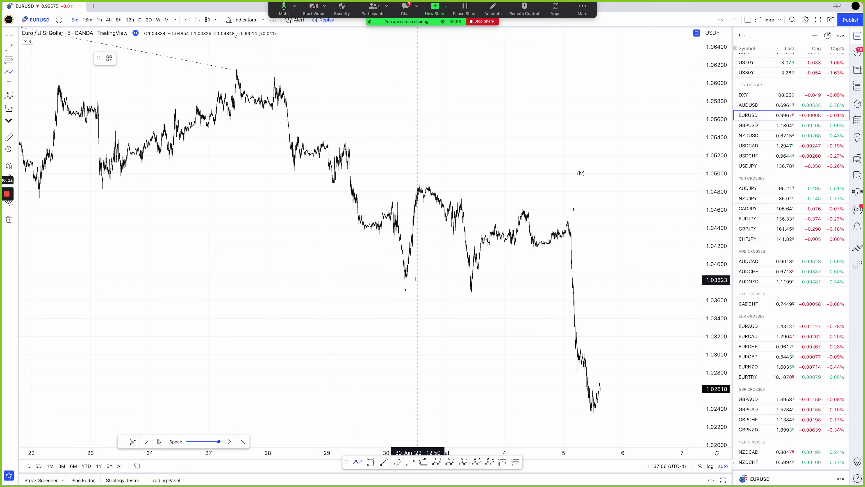
click(408, 277)
click(416, 181)
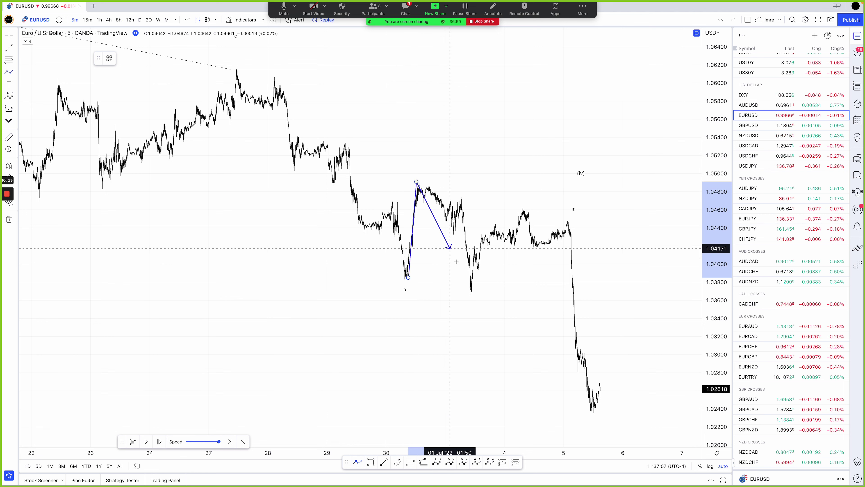
click(470, 292)
click(521, 205)
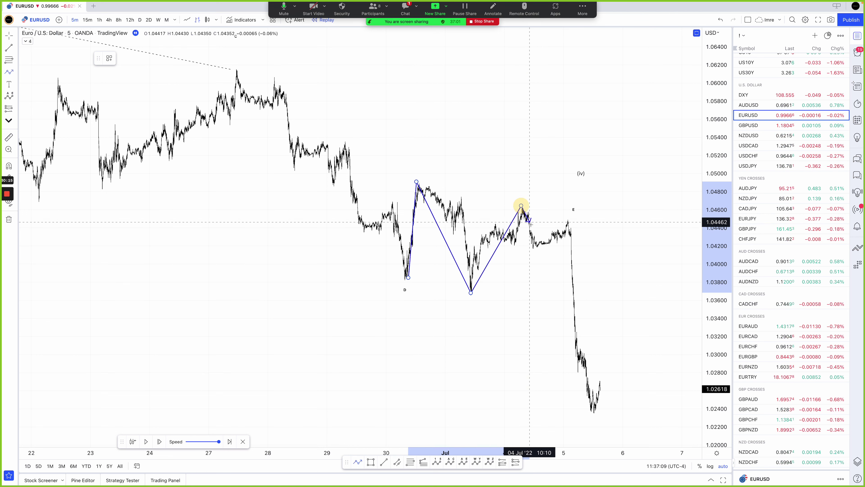
click(533, 248)
click(567, 220)
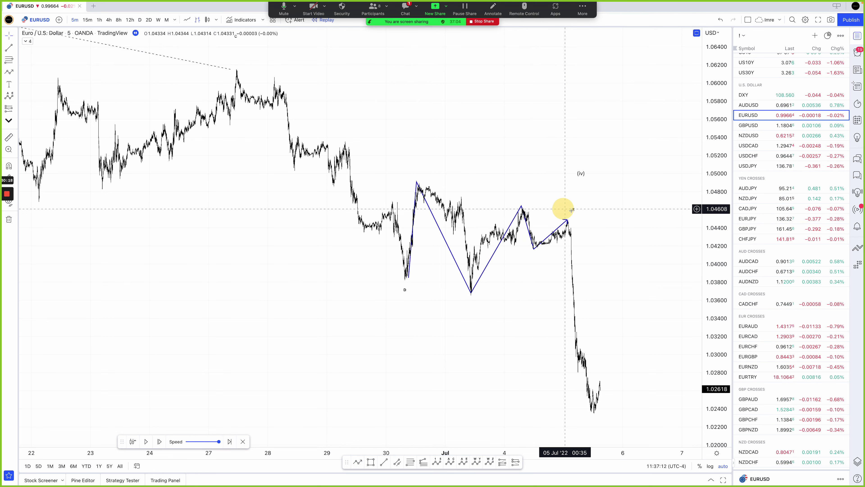
key(Escape)
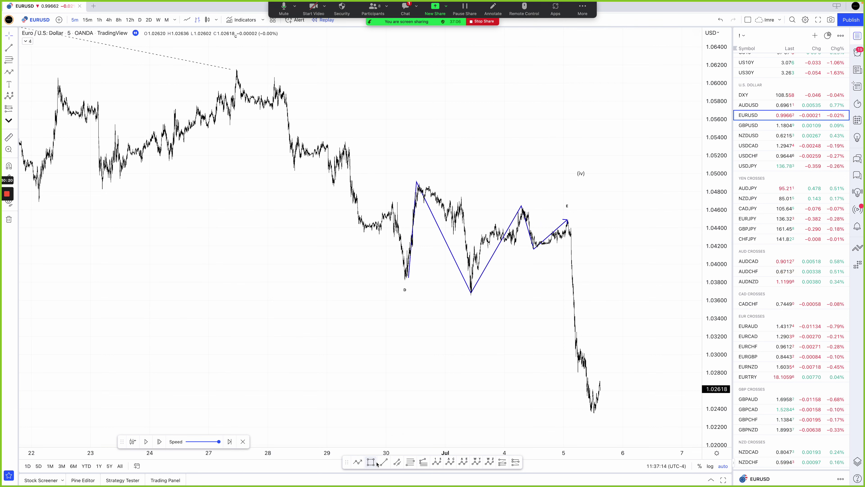
- Draw converging trend lines along the small triangle, from the 1 July low under the 4 July low and from the 30 June high over the 4 July high
click(383, 462)
click(469, 297)
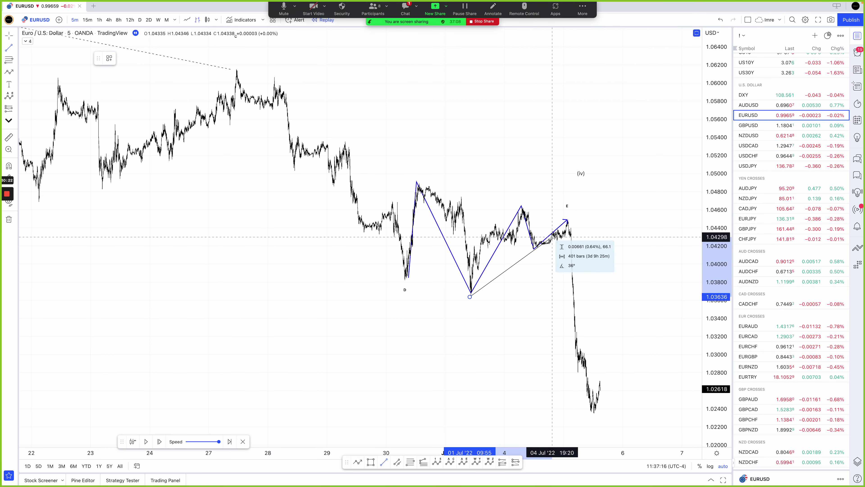
click(552, 236)
click(527, 299)
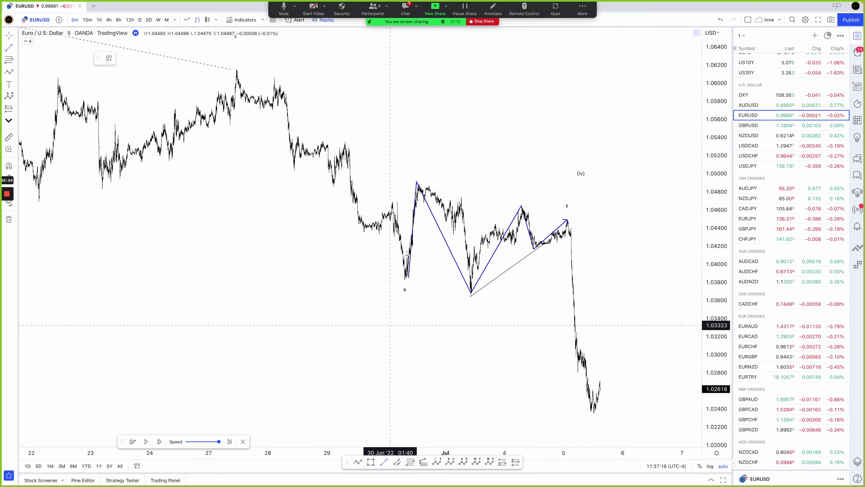
click(416, 183)
click(552, 211)
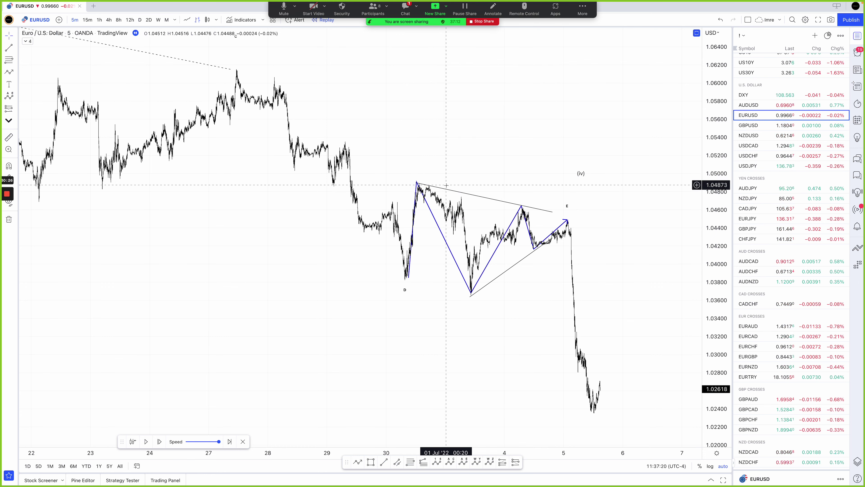
- Delete the five-leg path, view the overall wave count on the 1-hour timeframe, and set the timeframe to 15 minutes
click(567, 220)
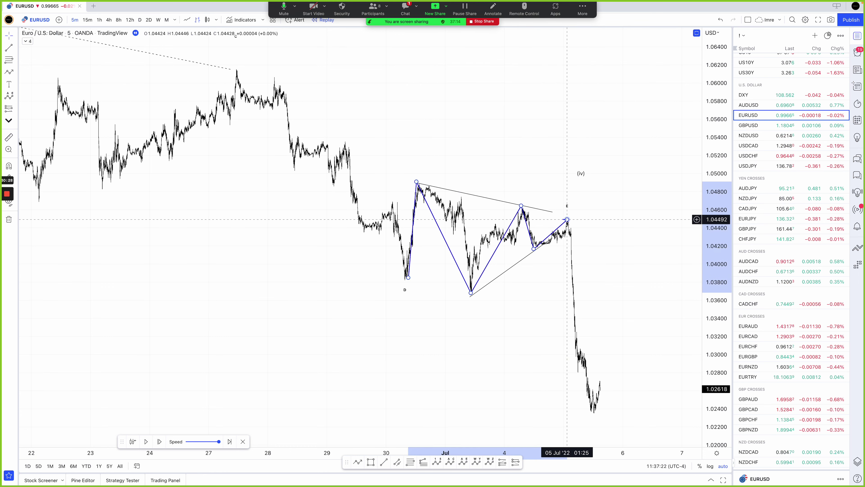
key(Delete)
scroll(586, 292, down, 2)
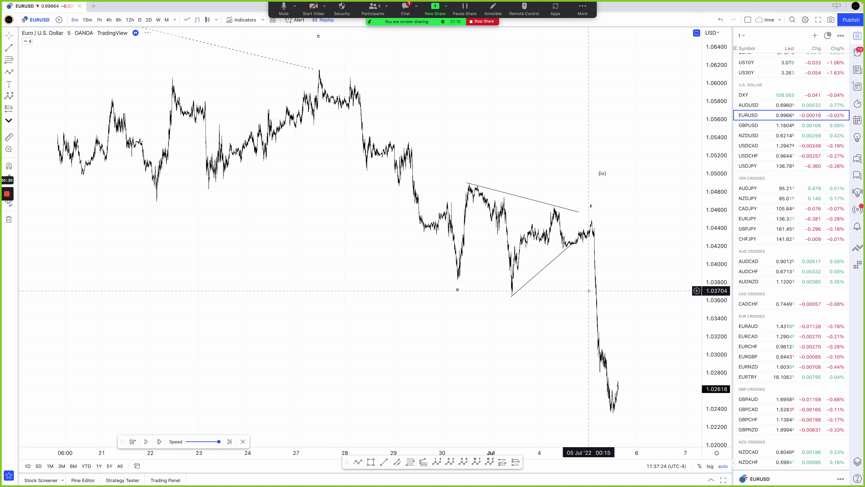
drag(569, 297, 524, 306)
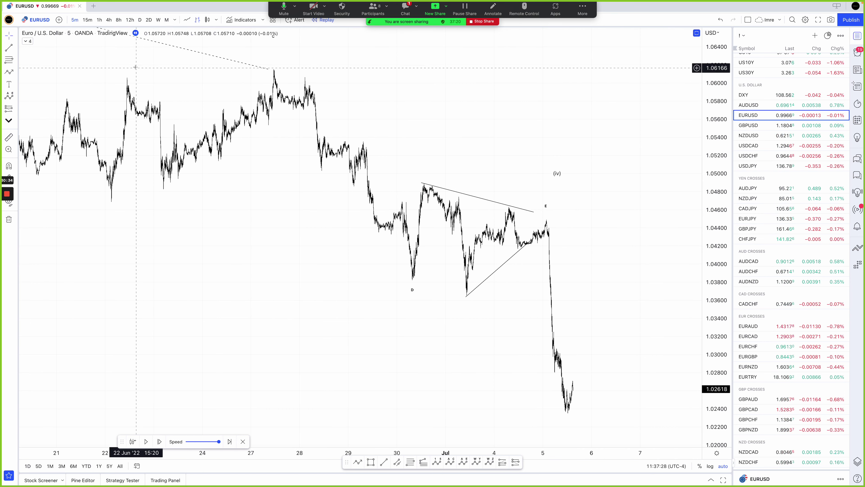
click(99, 20)
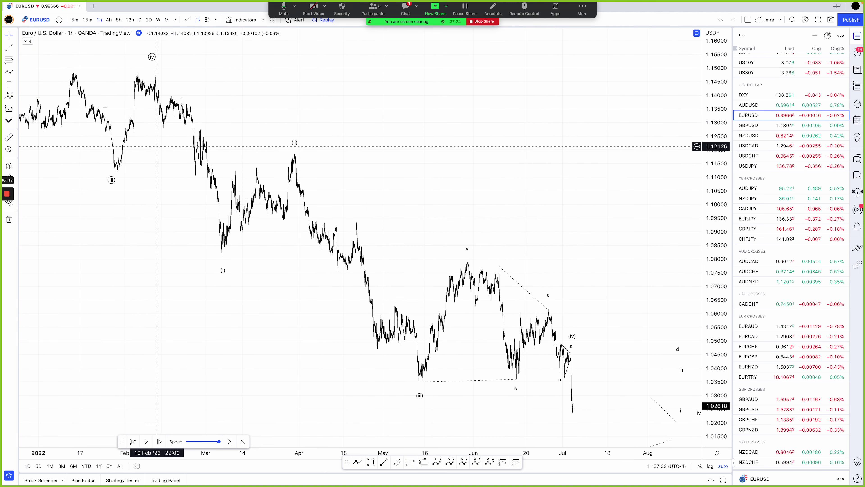
click(84, 20)
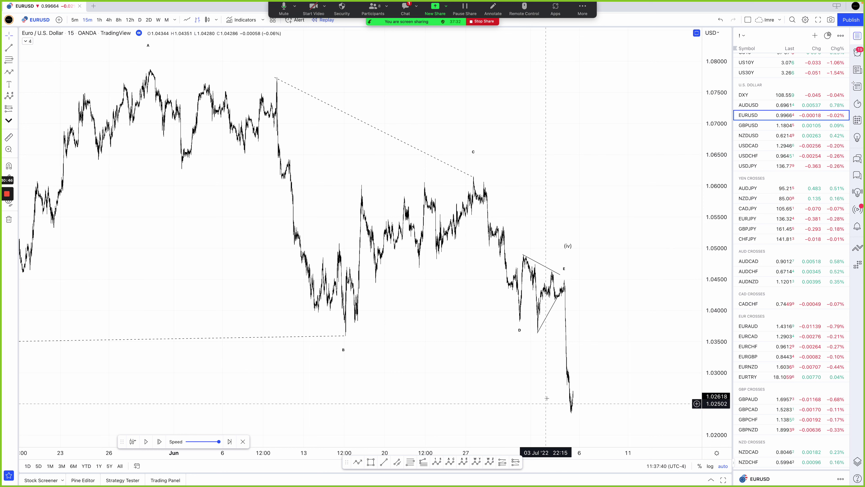
- Place a red horizontal ray at 1.04163 just below the small triangle's 4 July low and a copy at 1.04507 near the wave E high
scroll(604, 353, up, 5)
scroll(609, 357, up, 5)
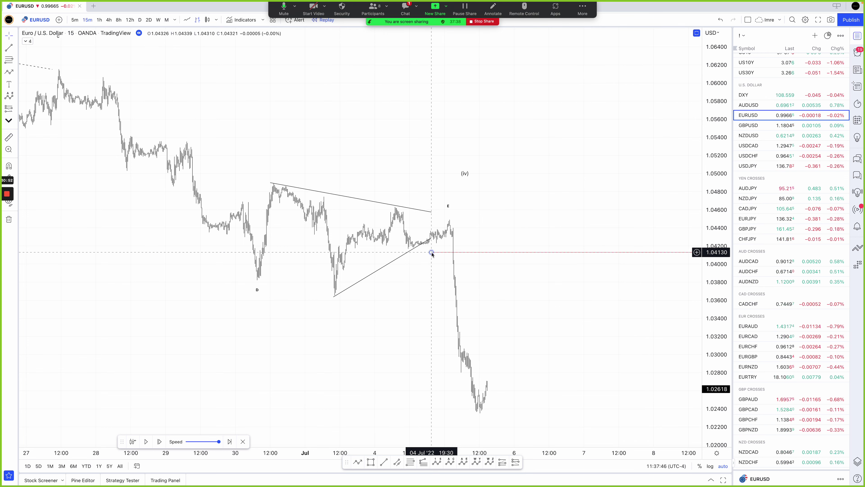
click(410, 250)
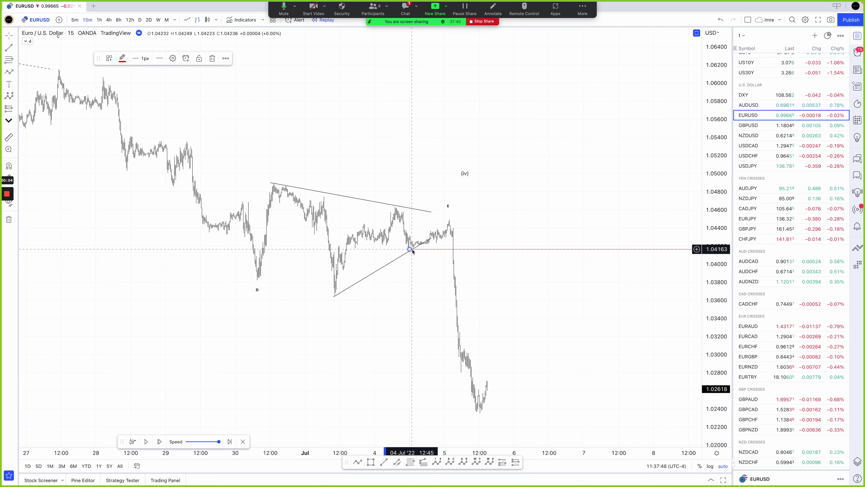
drag(412, 251, 436, 218)
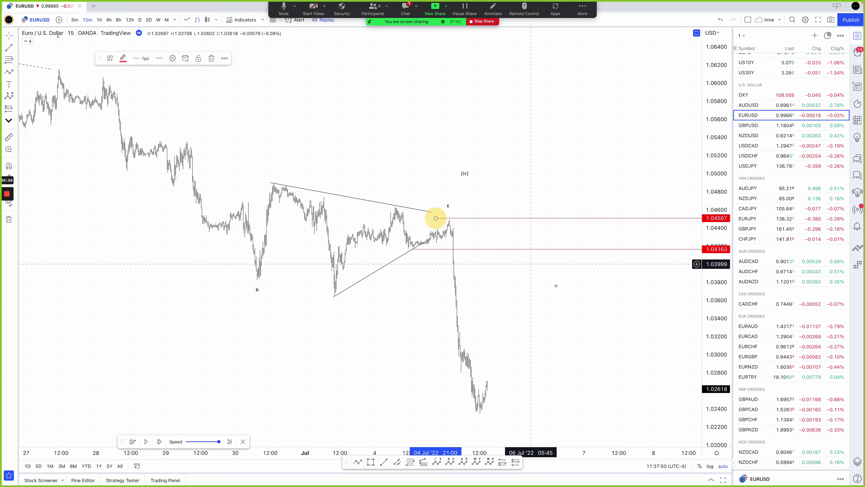
- Add a short position with its entry at 1.04163 on the lower red ray, target at 1.02459 and stop at 1.04530
click(518, 466)
click(462, 249)
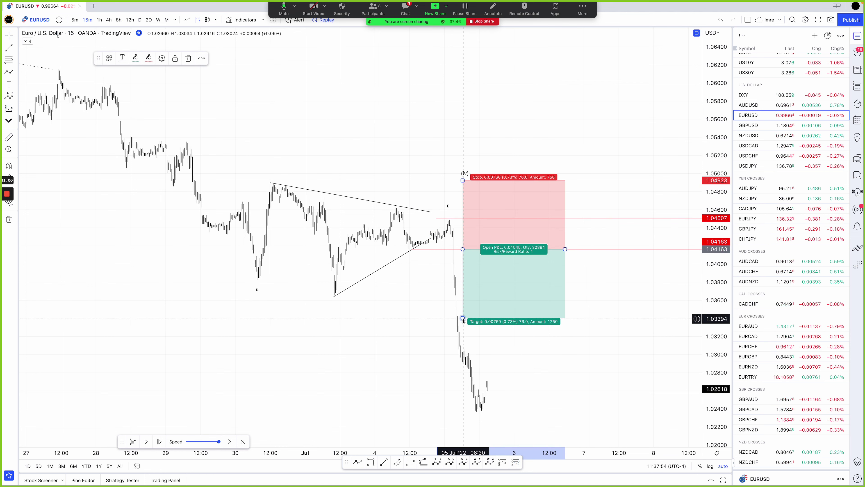
drag(463, 319, 492, 402)
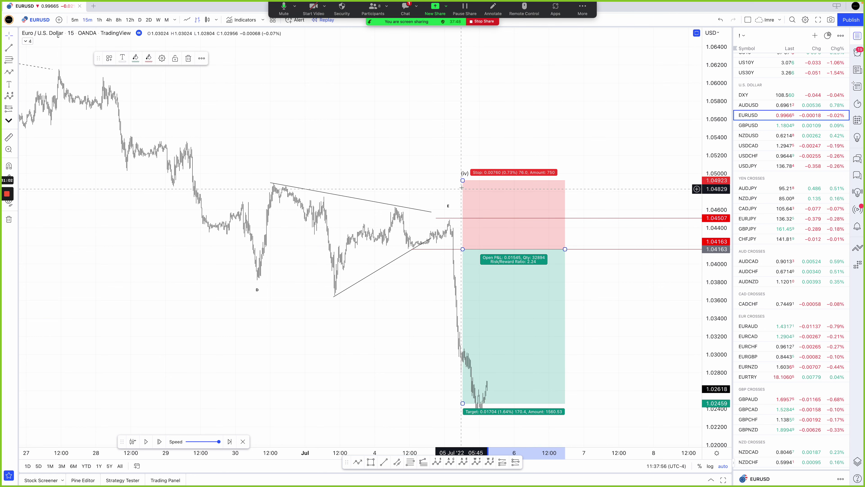
drag(463, 181, 462, 211)
click(236, 76)
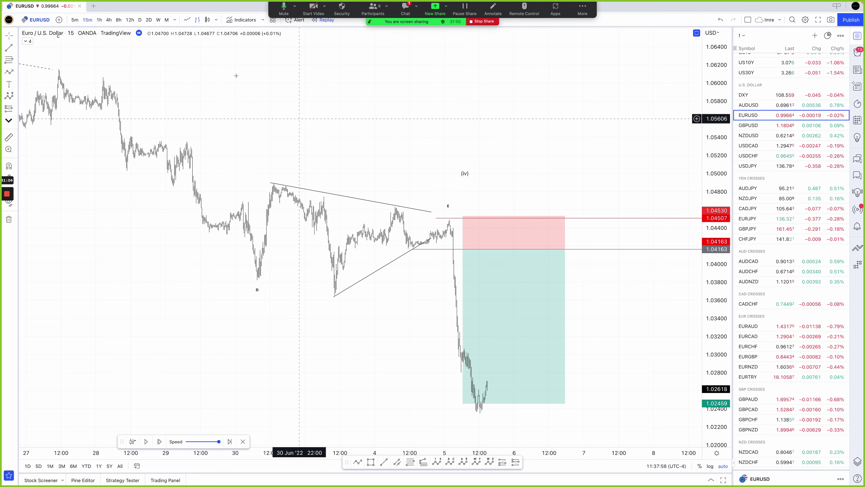
- Exit bar replay on the EURUSD chart to bring back the full price history
scroll(413, 191, down, 5)
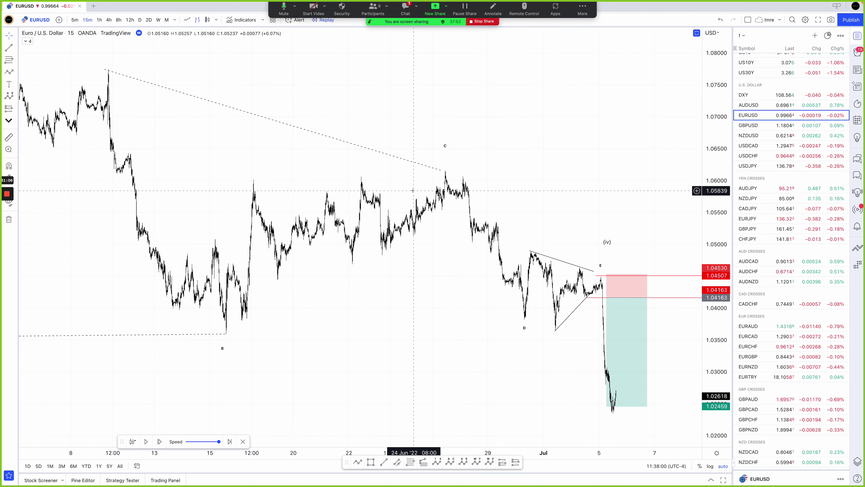
scroll(412, 191, down, 4)
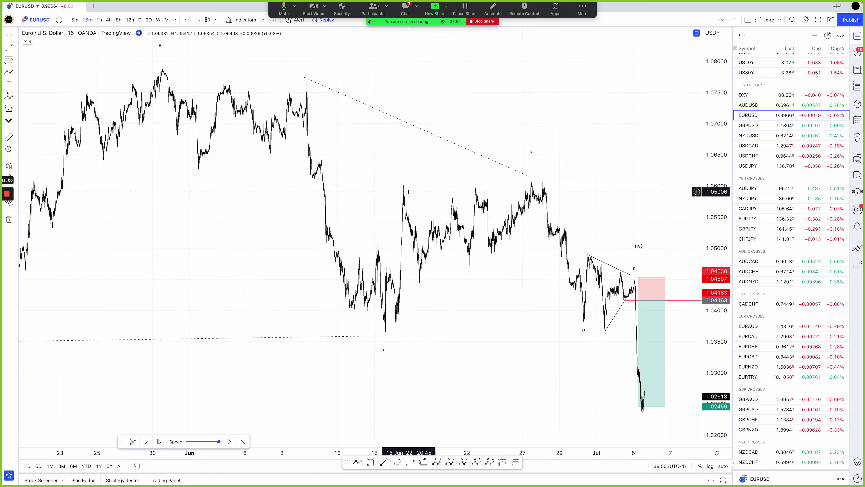
click(242, 442)
click(489, 270)
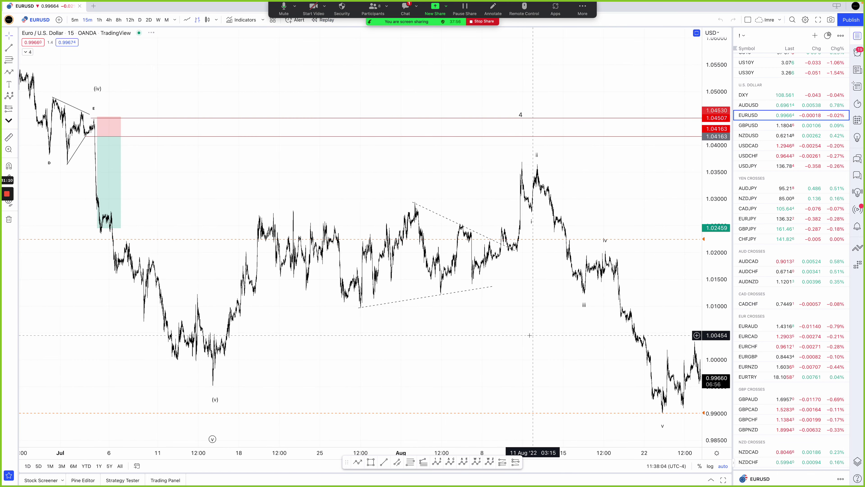
- Extend the short position's target to 0.99668 near the wave (v) low, and delete the position
drag(518, 342, 557, 344)
drag(153, 341, 513, 407)
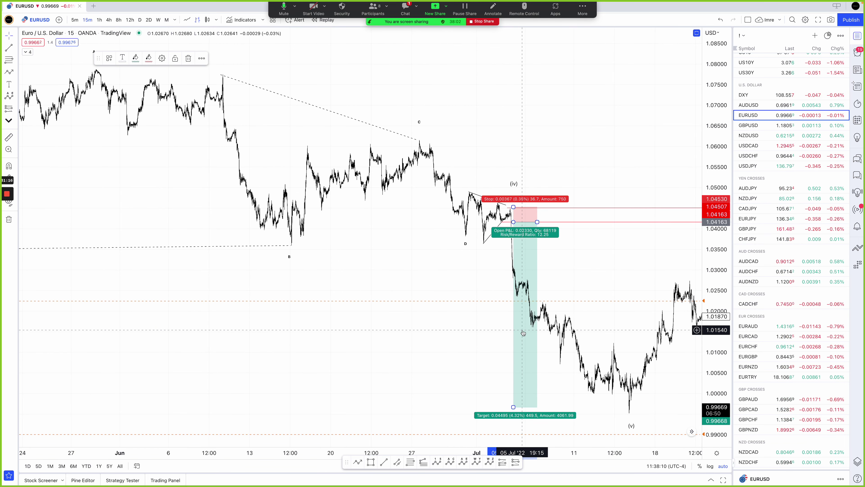
key(Delete)
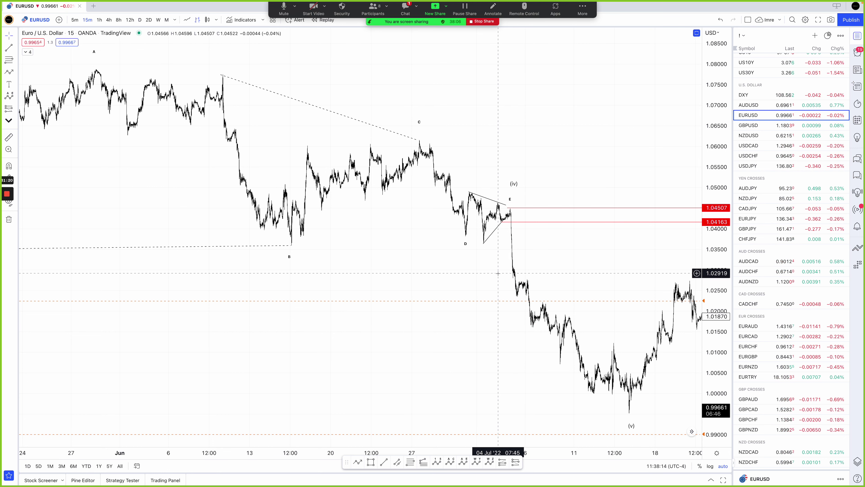
- Open the Zoom meeting chat, read the participants' latest messages, and close it
click(405, 7)
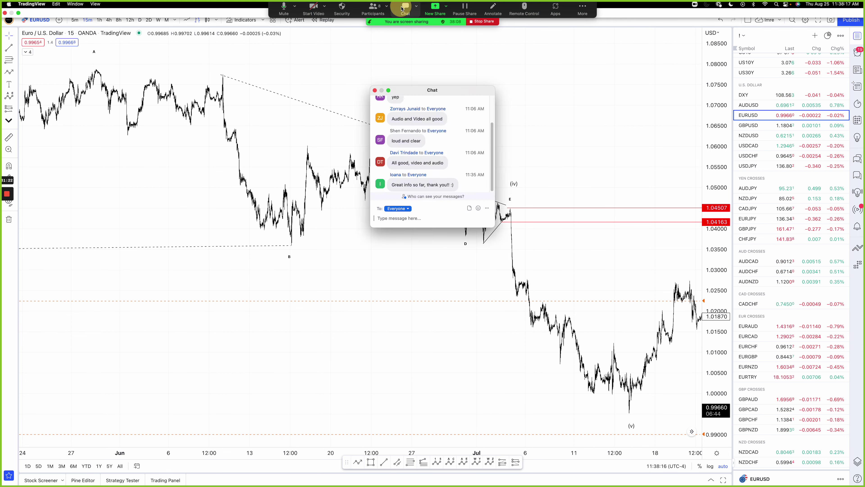
click(375, 90)
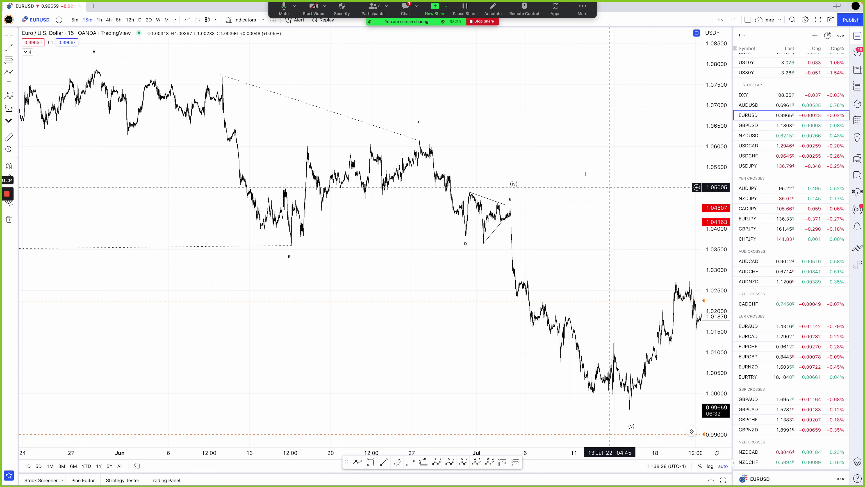
click(405, 7)
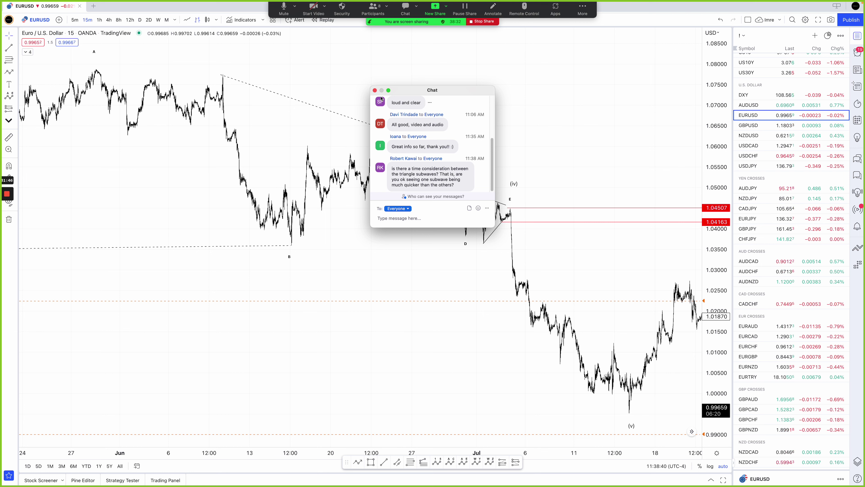
click(375, 89)
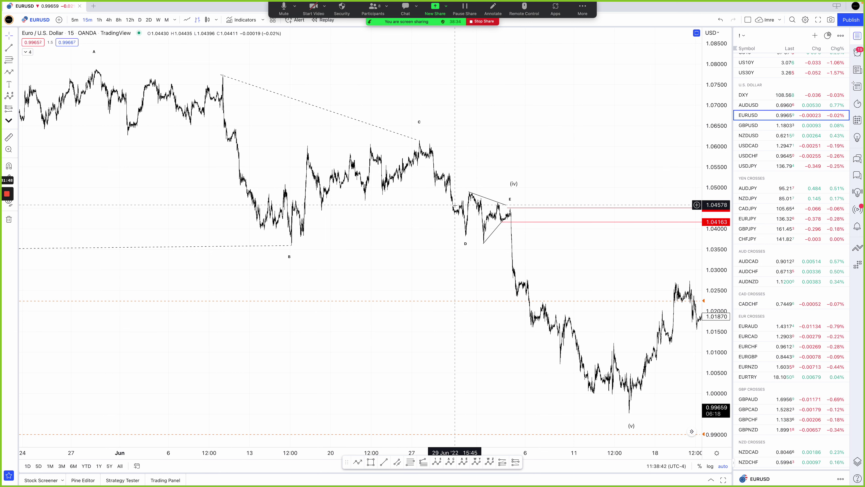
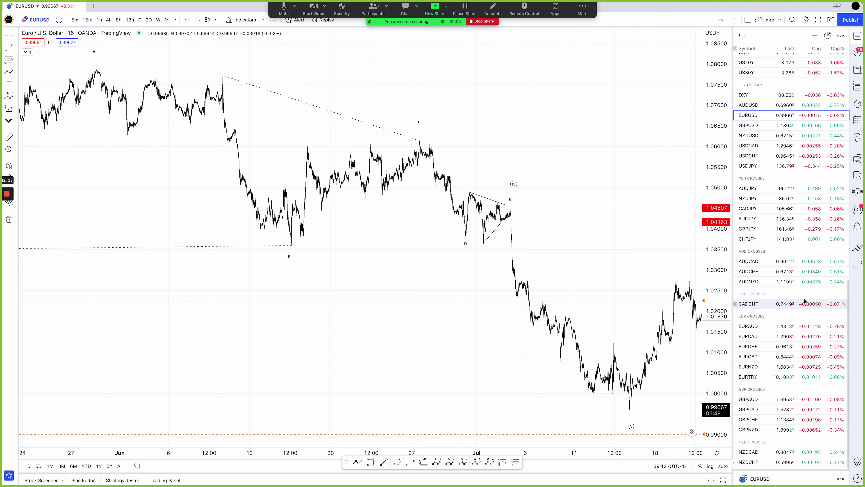
- Open the CHFJPY chart and move the circled 4 label closer beneath the (E) label
click(780, 238)
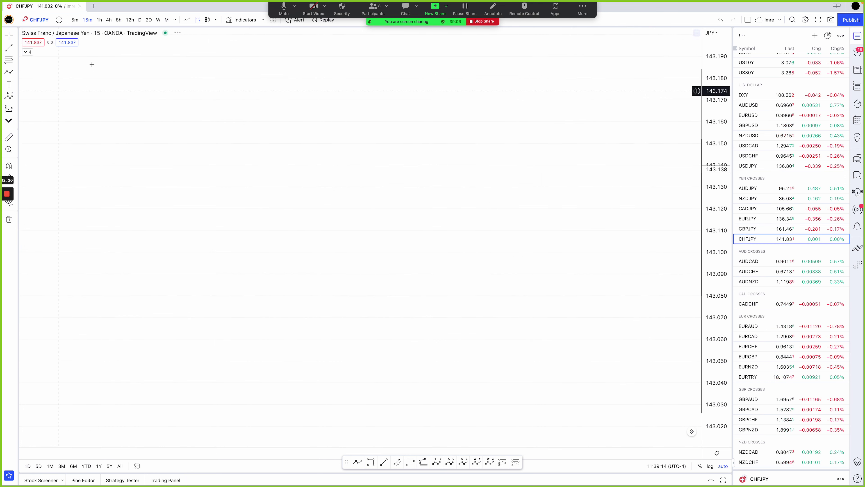
scroll(559, 385, up, 5)
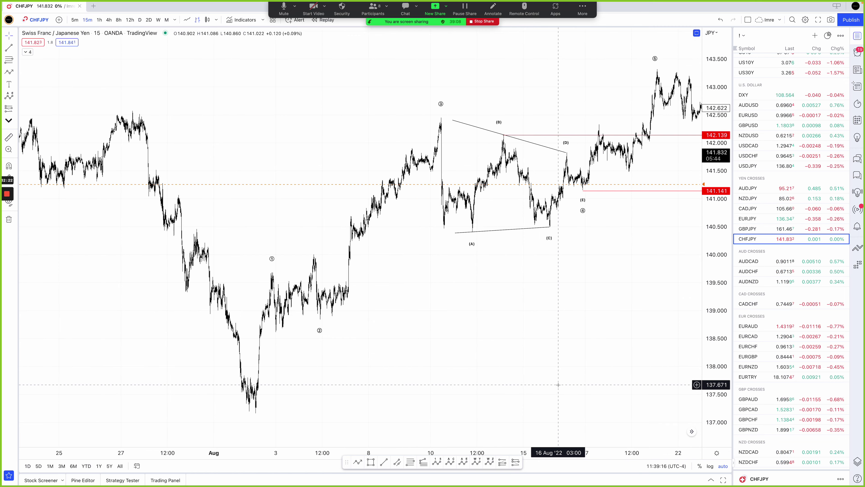
scroll(559, 385, up, 2)
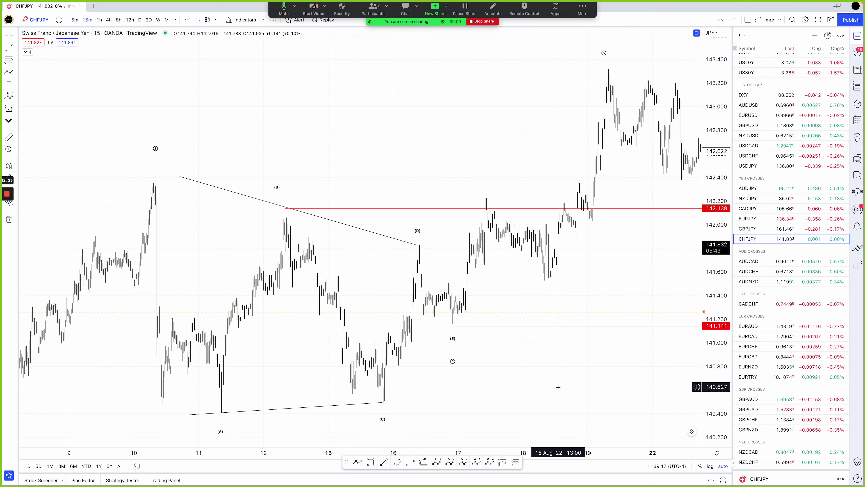
click(453, 353)
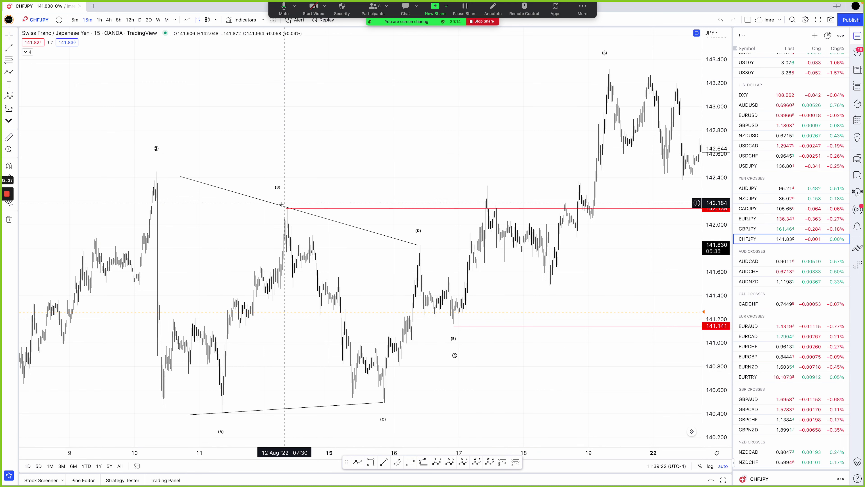
- Move the upper red horizontal ray from the wave (B) high to the wave (D) high at 141.832
drag(288, 208, 546, 190)
scroll(610, 257, up, 2)
drag(578, 262, 496, 283)
scroll(497, 283, up, 2)
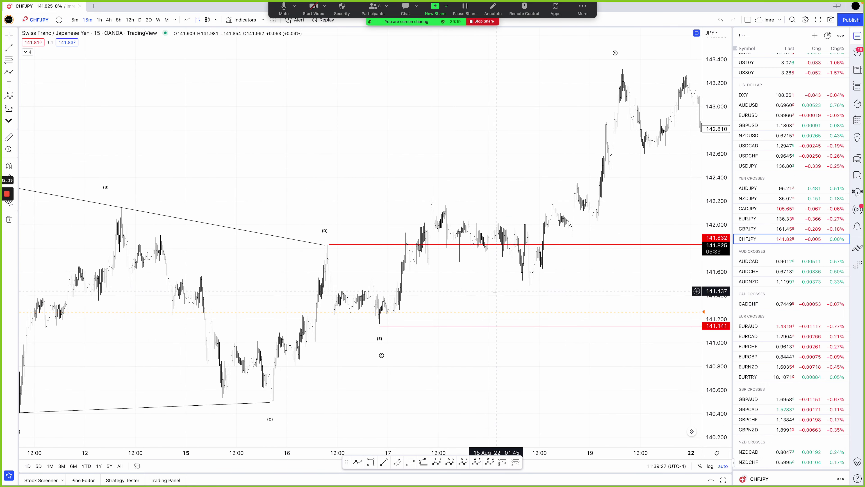
- Trace a five-leg path from the wave (E) low up to the 17 August high at about 142.32, and delete it
click(357, 462)
click(380, 327)
click(382, 291)
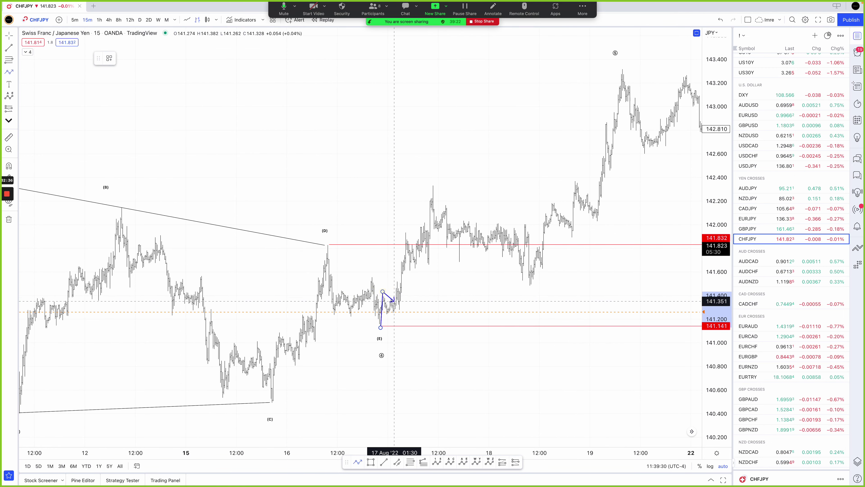
click(396, 304)
click(407, 234)
click(431, 264)
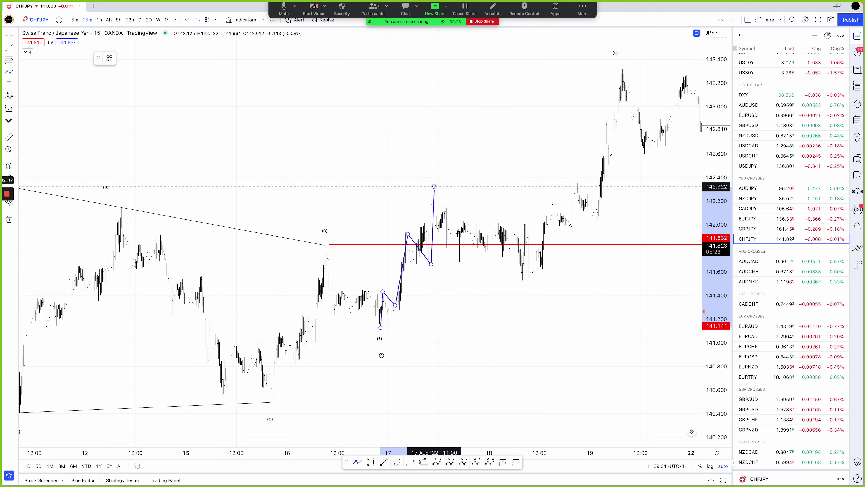
click(423, 186)
click(430, 264)
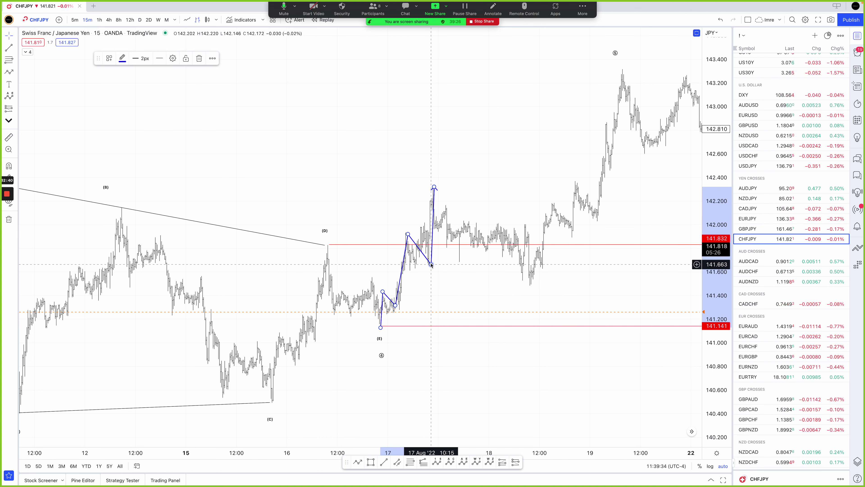
key(Delete)
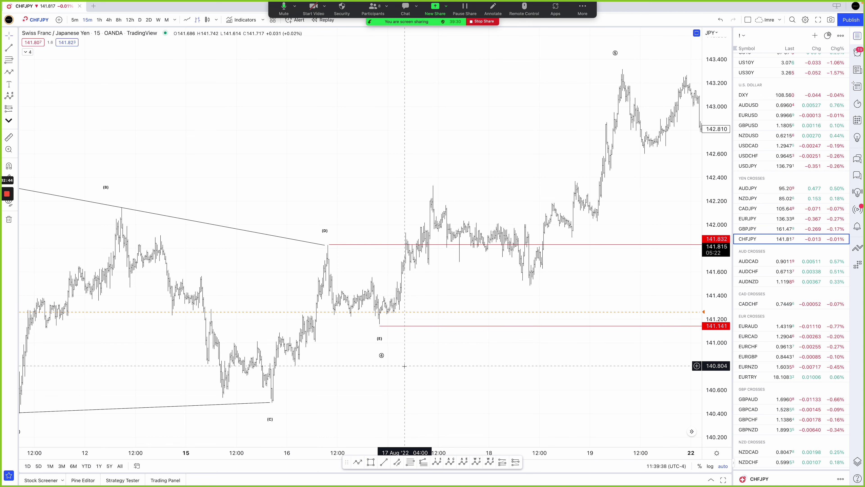
- Nudge the circled 4 label closer to (E) and extend the triangle's upper trend line slightly past the wave (D) high
click(381, 353)
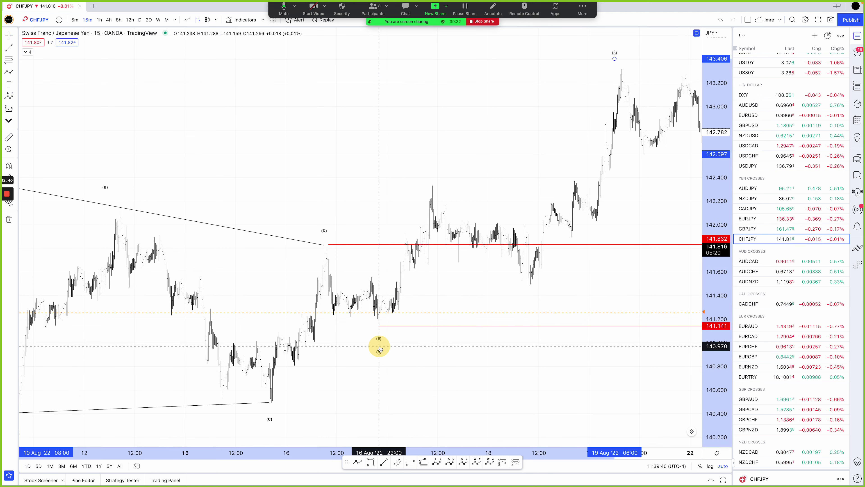
key(Escape)
scroll(376, 355, down, 5)
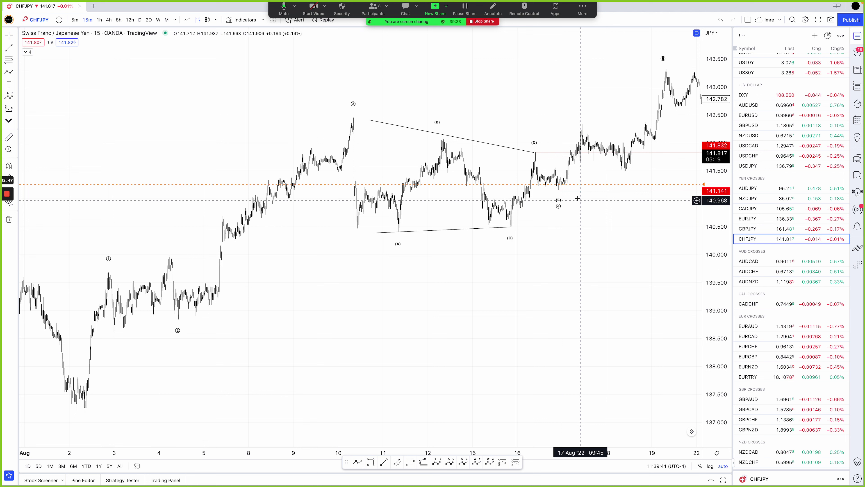
click(532, 153)
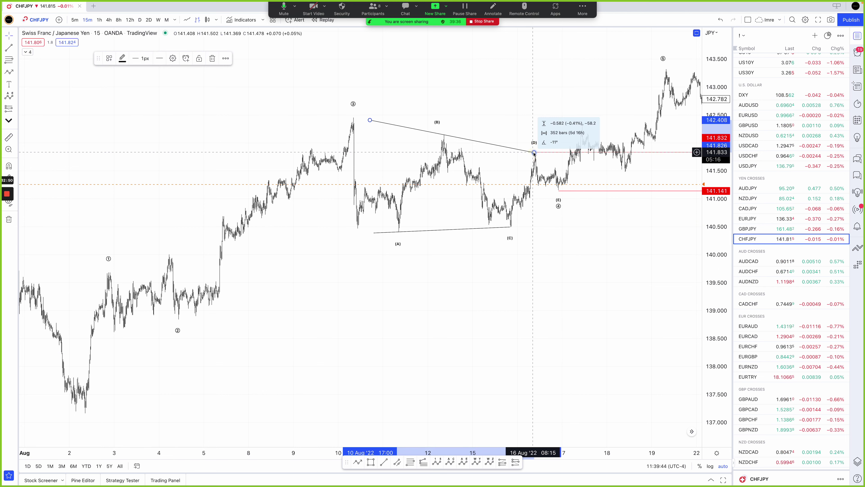
click(558, 204)
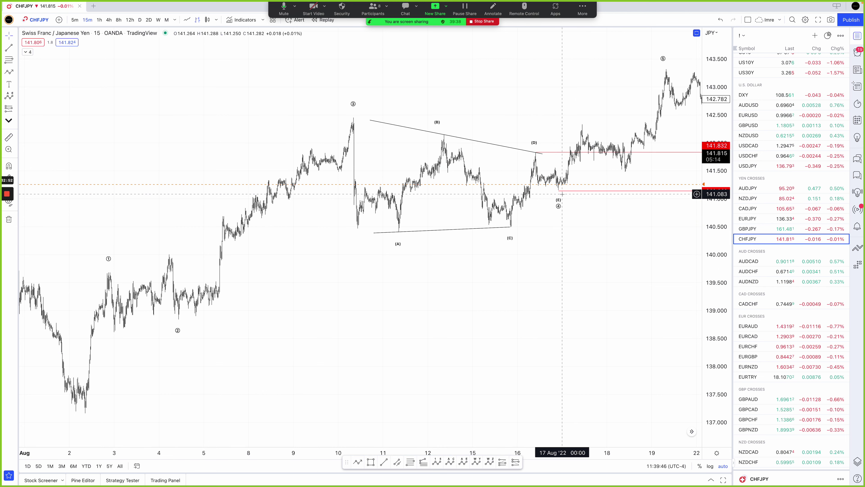
- Trace the three-leg pullback from the 17 August high to the 18 August low with a path, and discard it
scroll(587, 261, up, 5)
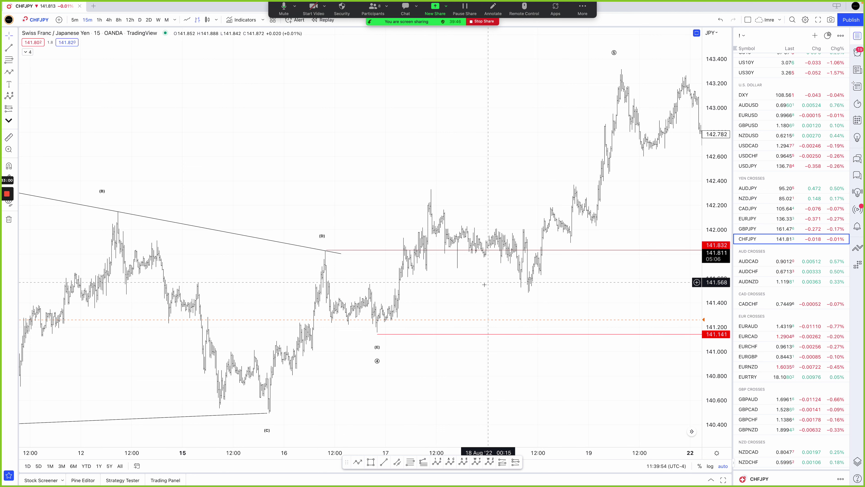
scroll(480, 392, down, 3)
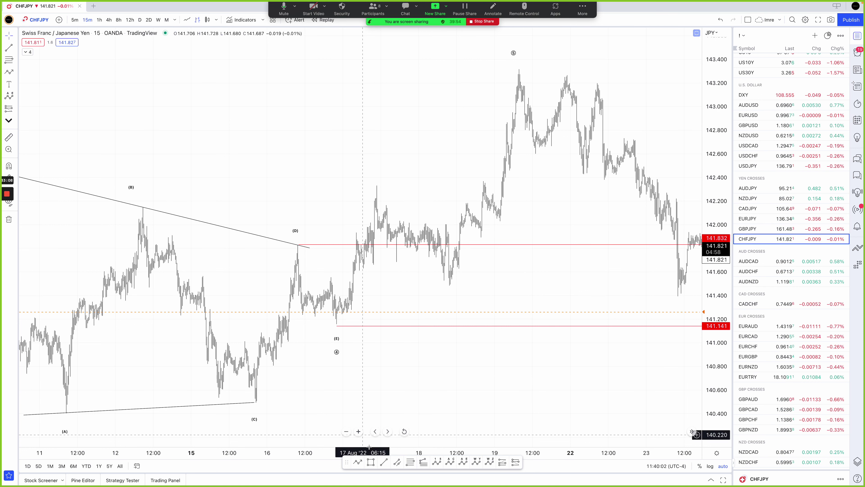
click(358, 461)
click(377, 193)
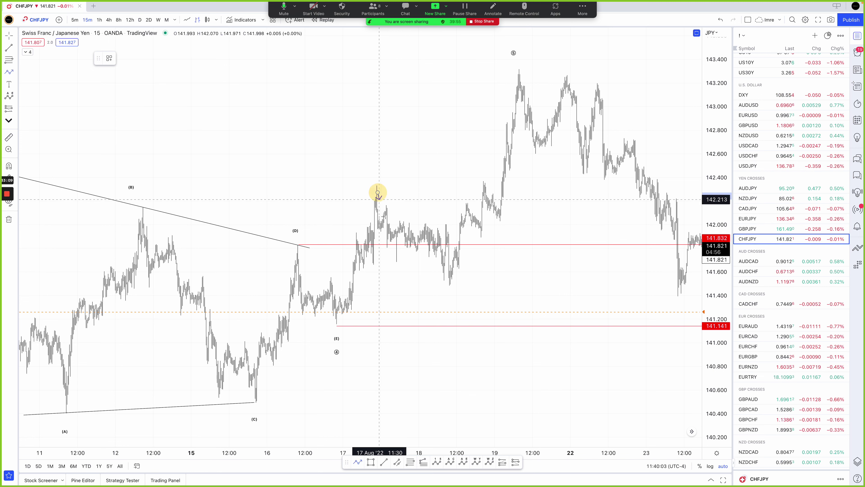
click(397, 259)
click(422, 226)
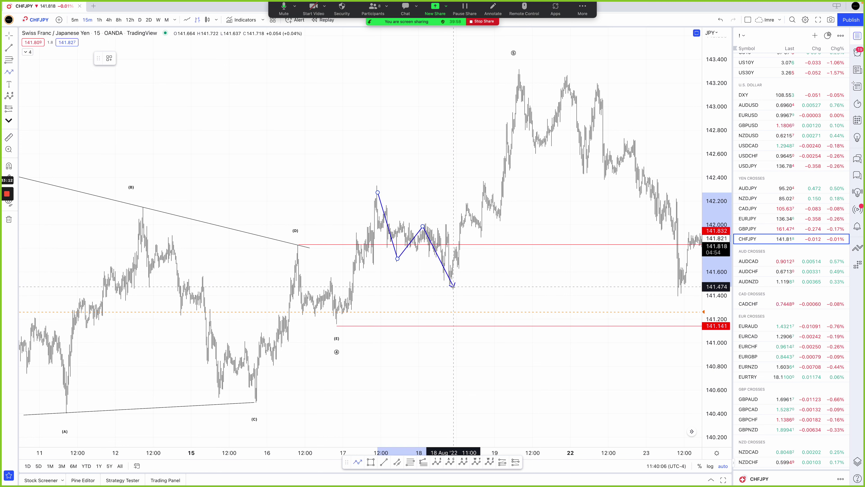
right_click(450, 286)
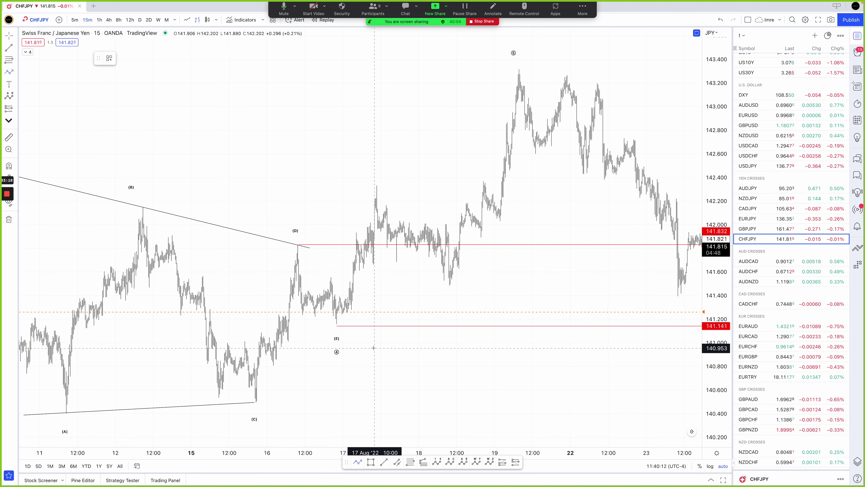
click(411, 264)
- Stretch a temporary trend line from the wave (E) low toward the circled 5 high, and discard it
key(alt+t)
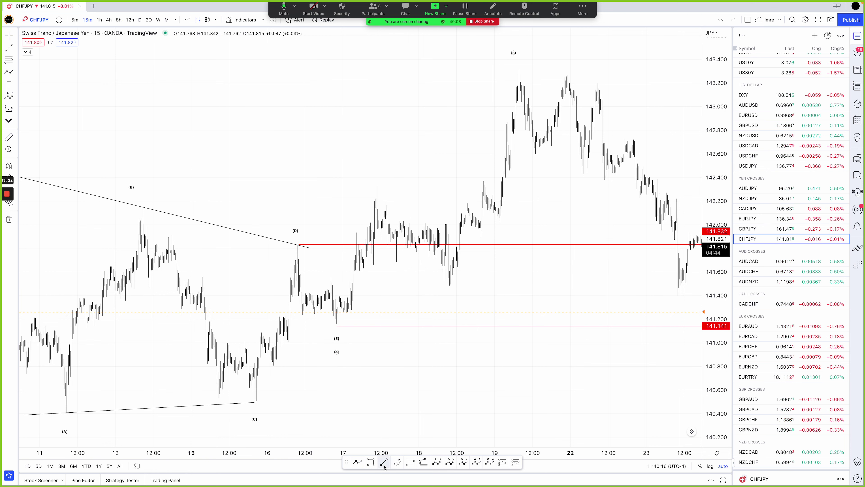
click(335, 322)
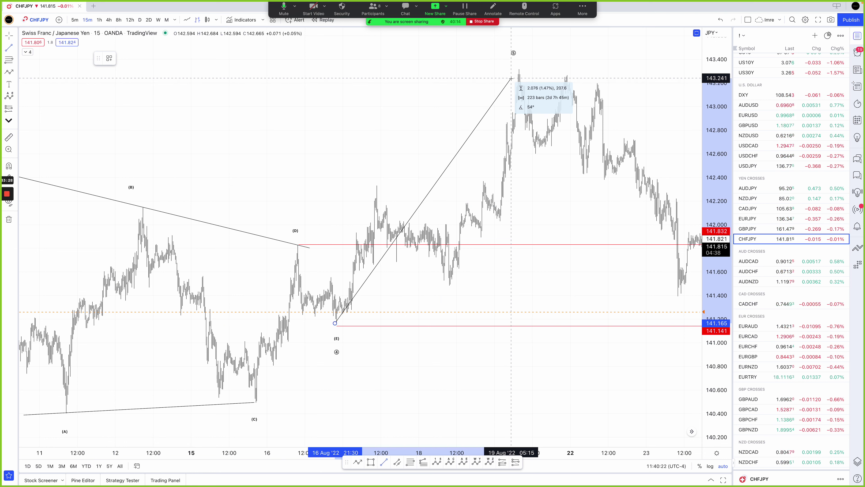
key(Escape)
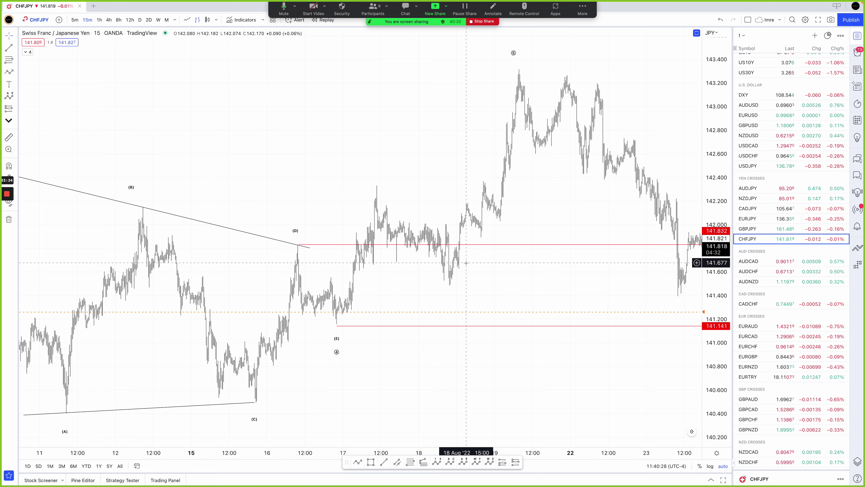
click(358, 462)
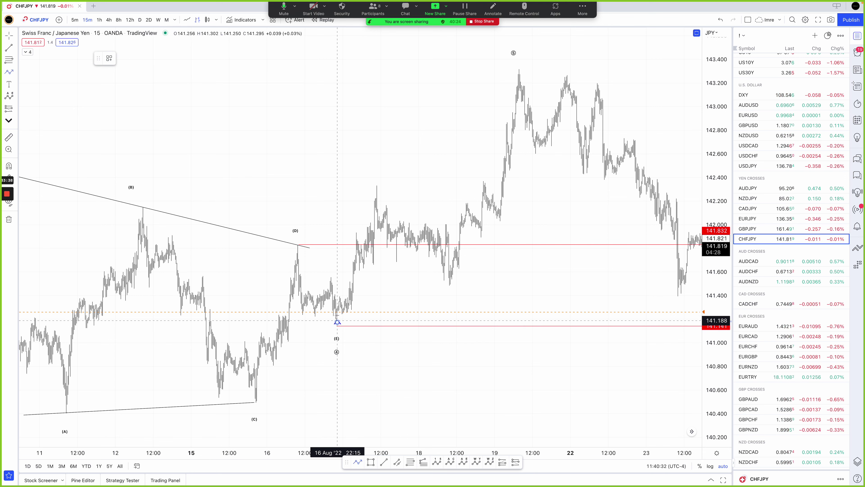
click(338, 322)
click(340, 299)
click(348, 304)
key(Escape)
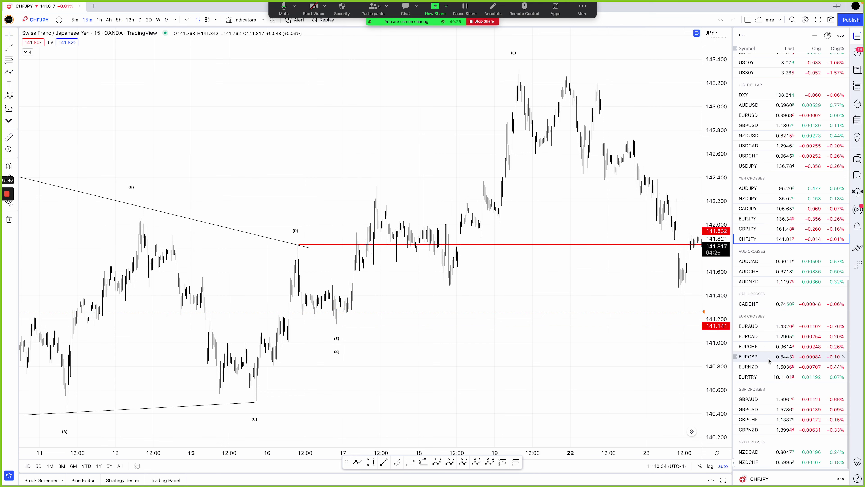
- Open the EURCAD chart and bring its triangle waves (c), (d) and (e) into view
click(749, 335)
scroll(377, 363, down, 6)
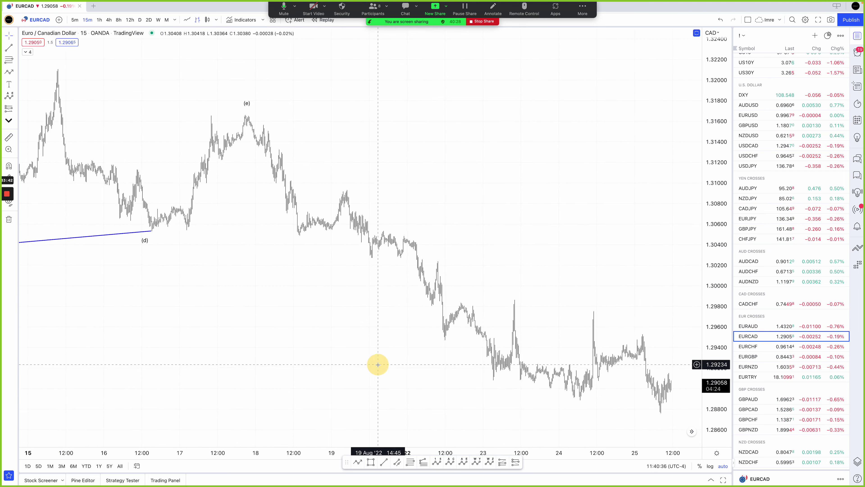
drag(473, 344, 363, 344)
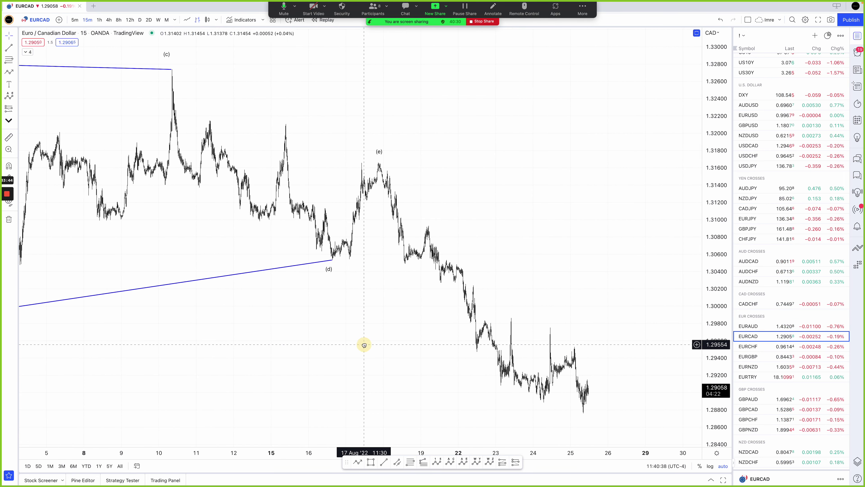
- Trace the subwaves of the decline from the wave (e) high to the 18 August low with a path, and discard it
click(358, 462)
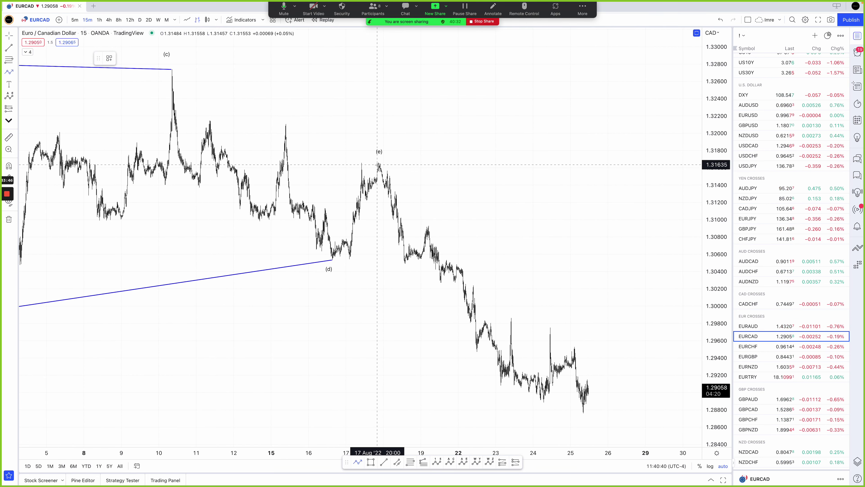
click(377, 165)
click(386, 190)
click(389, 171)
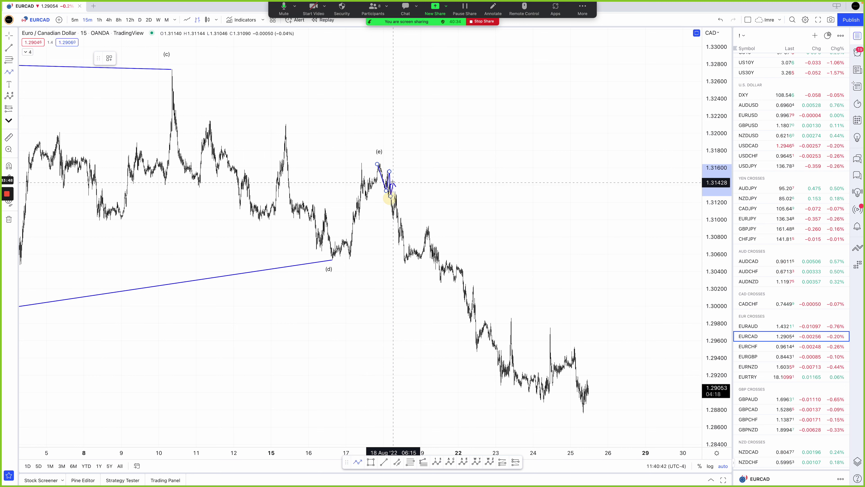
click(391, 218)
click(392, 182)
click(395, 197)
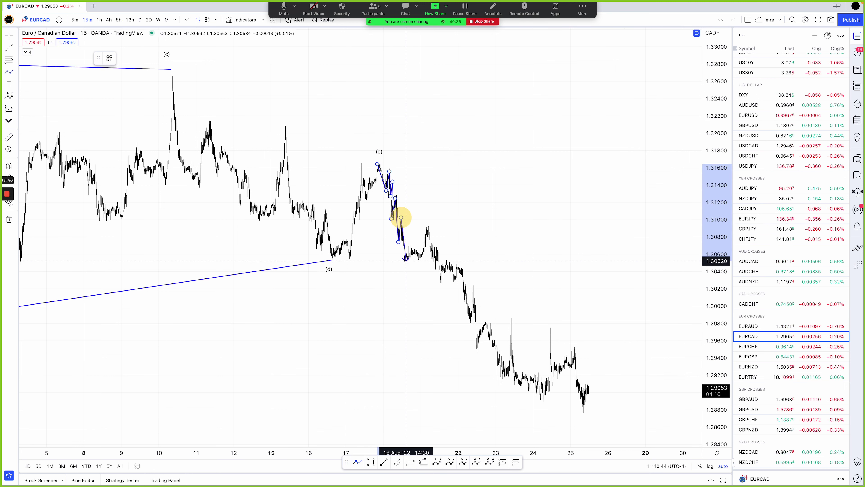
key(Escape)
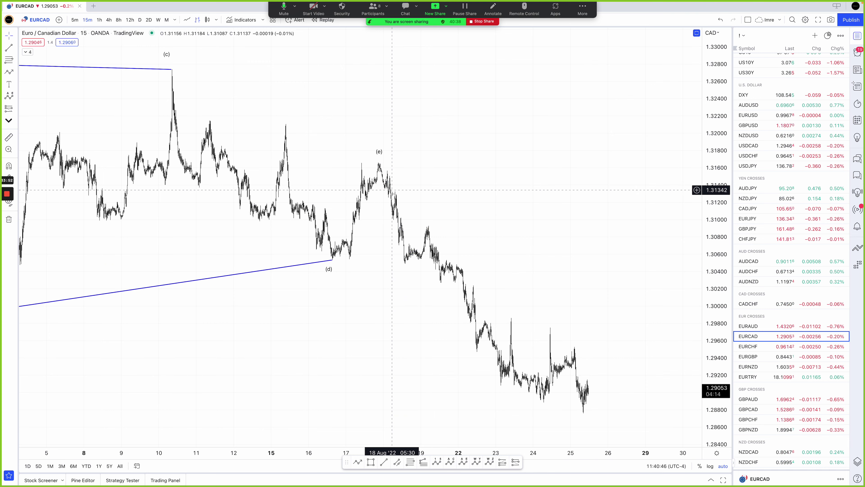
- Bring the whole EURCAD triangle from wave (a) to wave (e) into view, and open the GBPAUD chart
drag(411, 288, 477, 238)
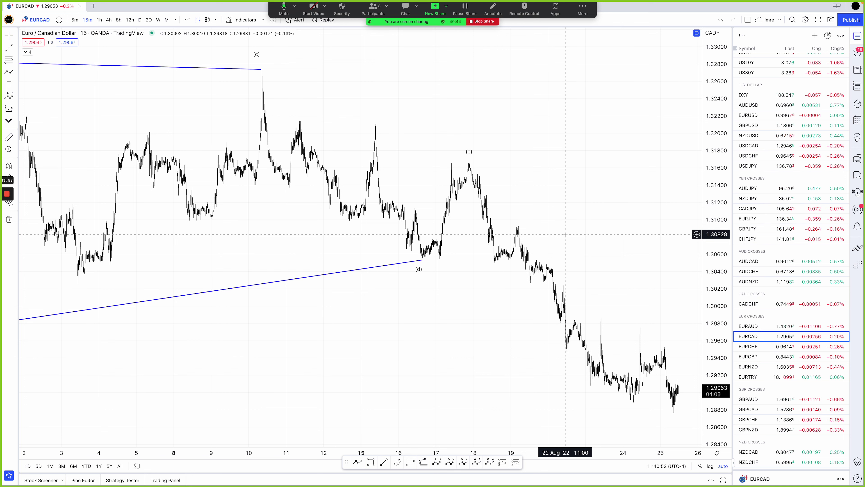
scroll(565, 235, down, 10)
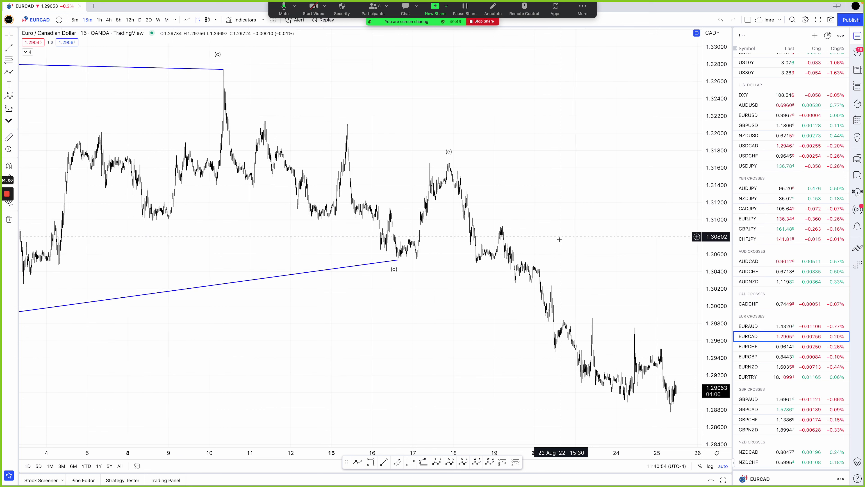
drag(532, 345, 454, 347)
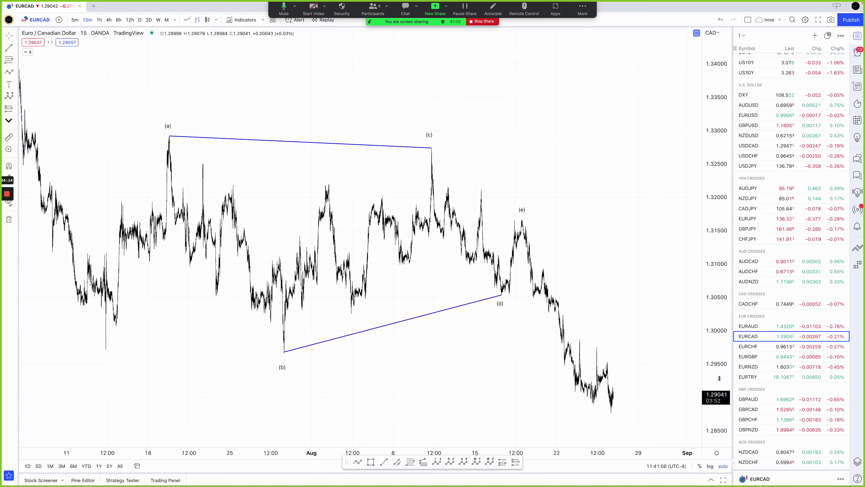
click(762, 398)
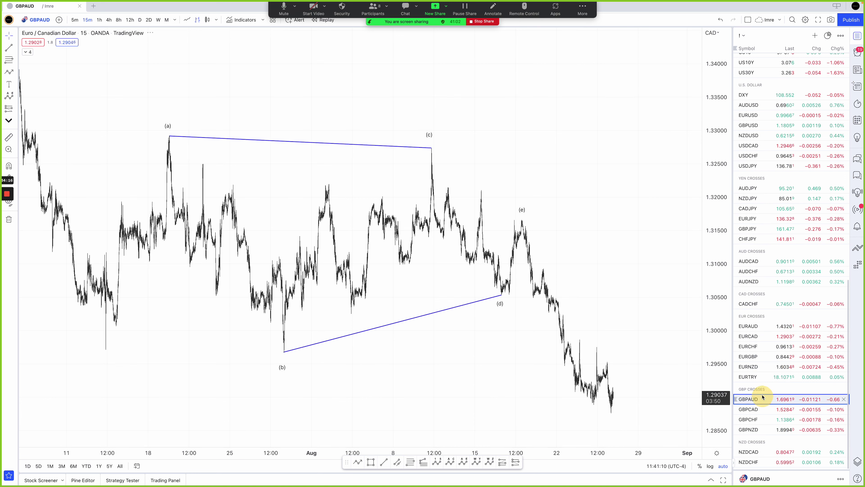
scroll(497, 362, down, 1)
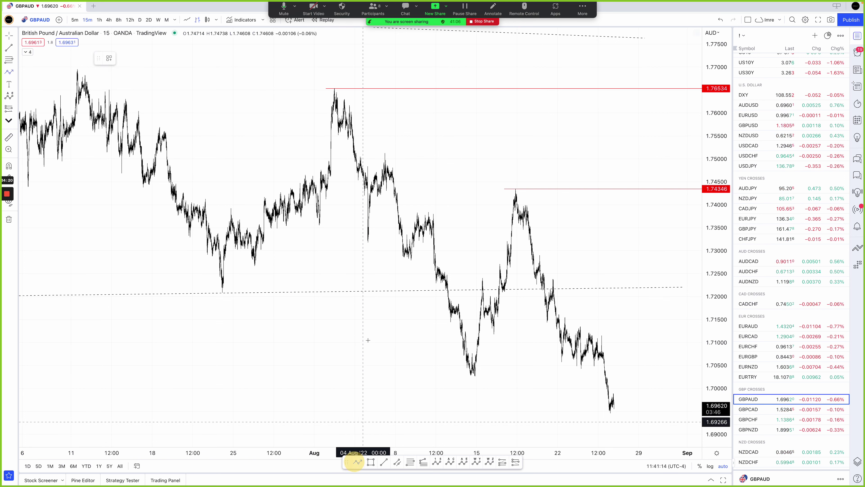
- Trace the GBPAUD decline from the early August high toward the mid-August low with a path, and discard it
click(358, 462)
click(336, 99)
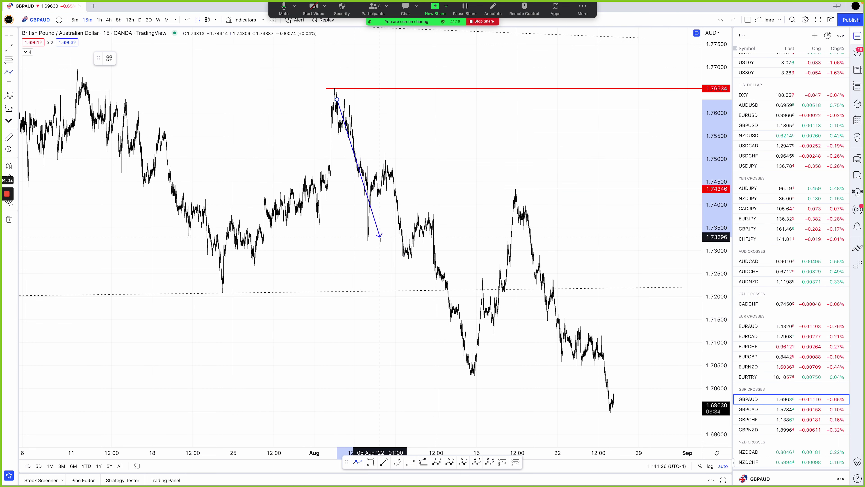
click(469, 368)
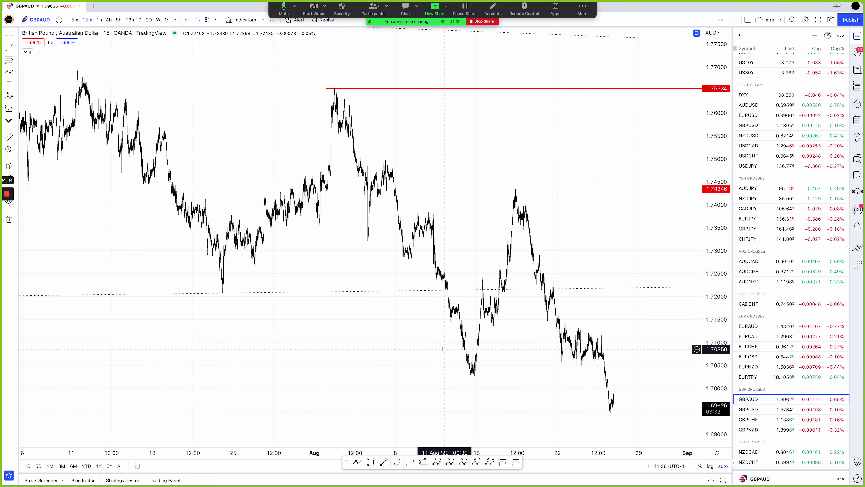
- Switch the GBPAUD chart to the 4-hour timeframe and show the dashed-line triangle together with the preceding 2022 decline
mouse_move(352, 313)
mouse_down()
mouse_move(468, 328)
mouse_move(359, 327)
mouse_up()
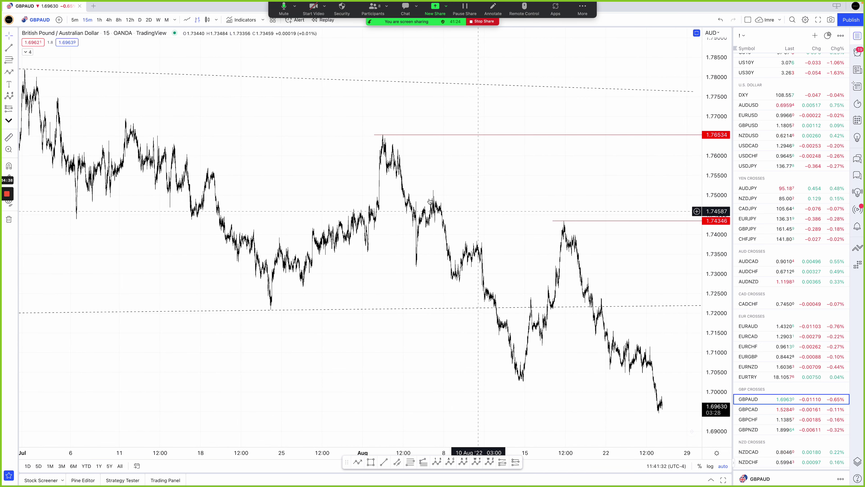
click(109, 20)
drag(613, 278, 496, 388)
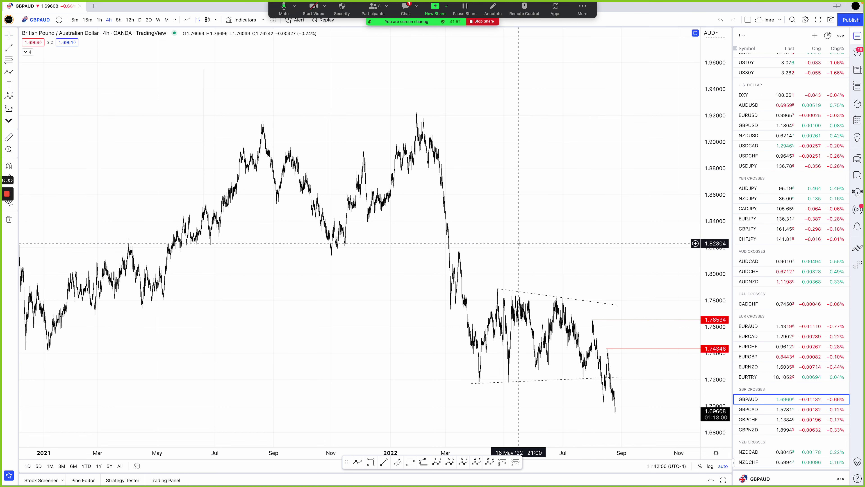
scroll(530, 267, up, 2)
scroll(618, 232, up, 2)
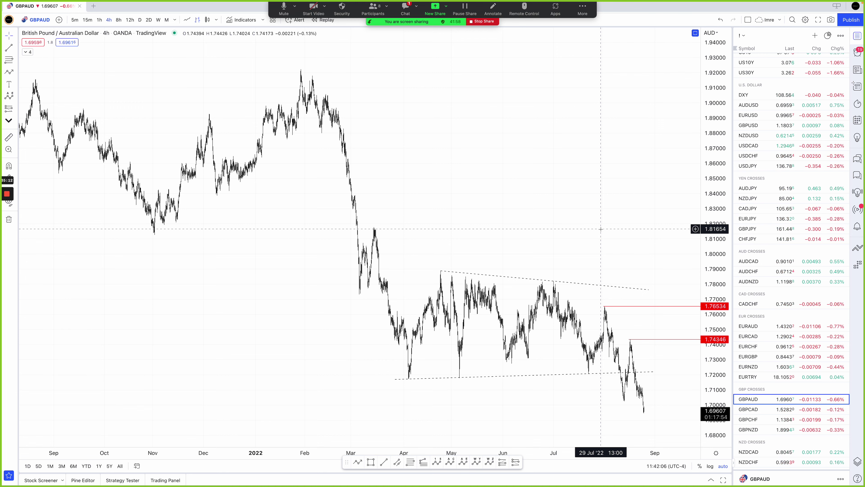
- Open the AUDUSD chart and bring the wave (B) triangle with legs A to E into view
key(Up)
key(Up)
key(Up)
key(Up)
key(Up)
key(Up)
key(Up)
key(Up)
key(Up)
key(Up)
key(Up)
key(Up)
key(Up)
key(Up)
key(Up)
key(Up)
key(Up)
key(Up)
key(Up)
key(Up)
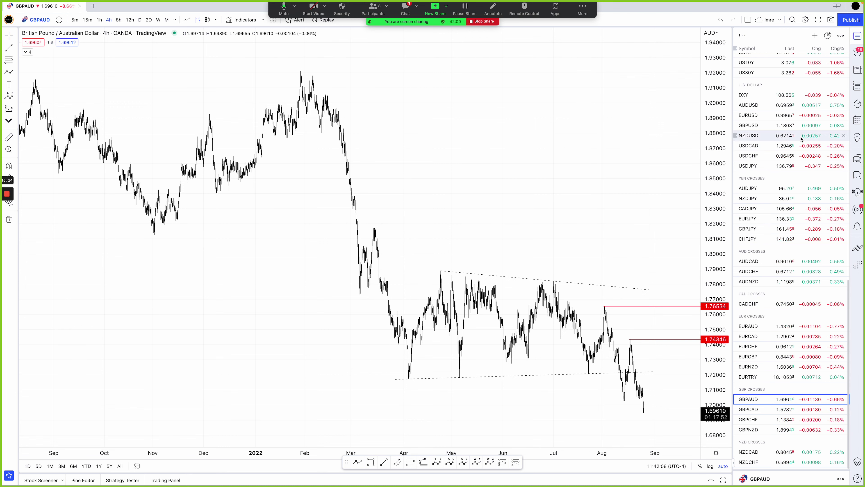
scroll(516, 315, down, 8)
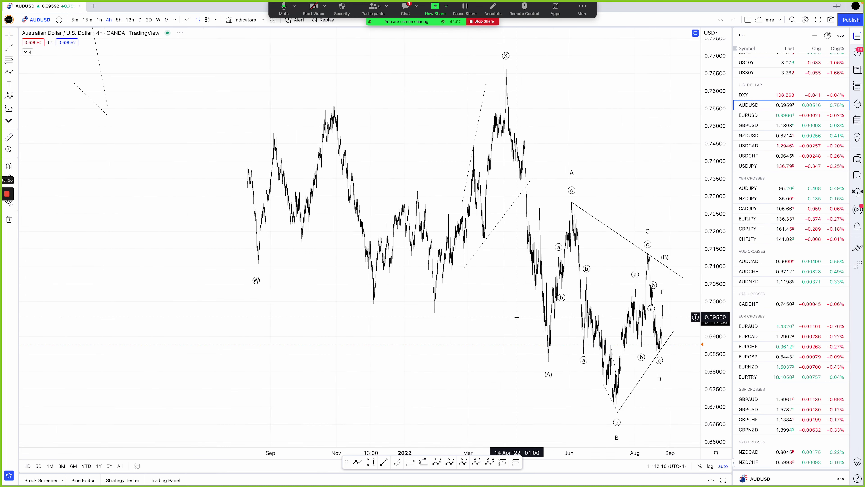
scroll(517, 315, up, 4)
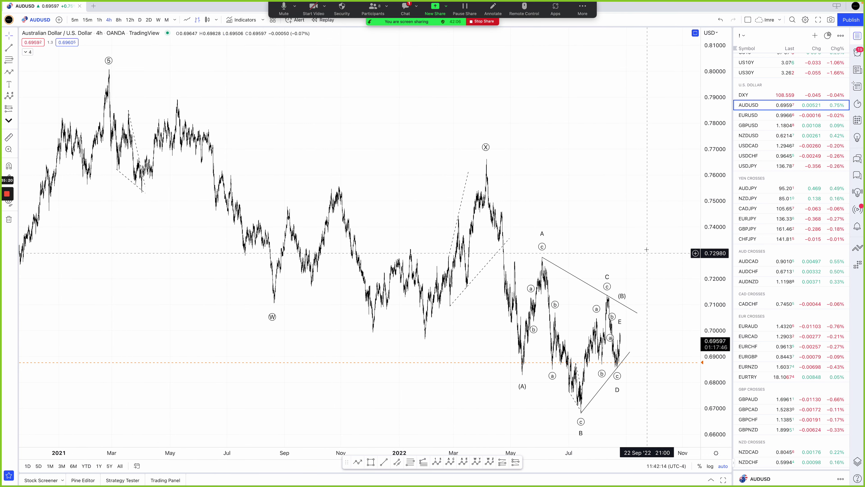
scroll(598, 317, up, 2)
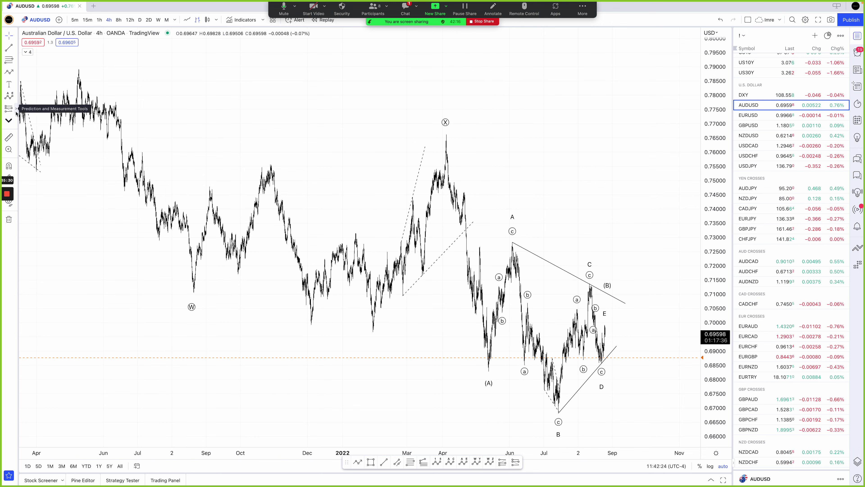
- Measure the time span from the wave (A) low to wave E with a date range, and discard it
click(16, 109)
click(38, 150)
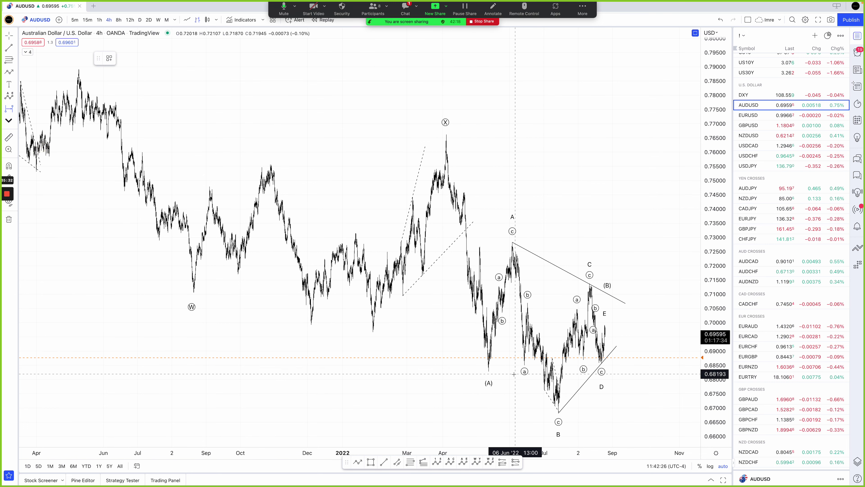
click(487, 368)
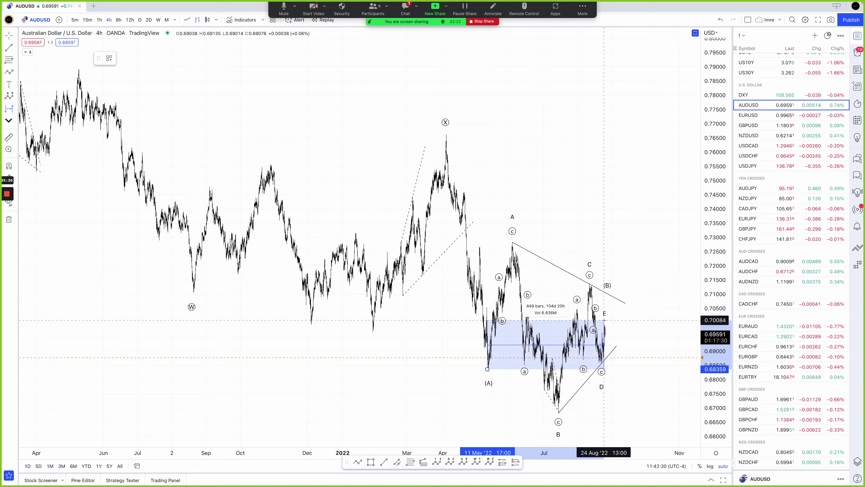
click(604, 320)
- Measure the time span from the circled W low to the circled X high with a date range, and discard it
scroll(350, 403, down, 5)
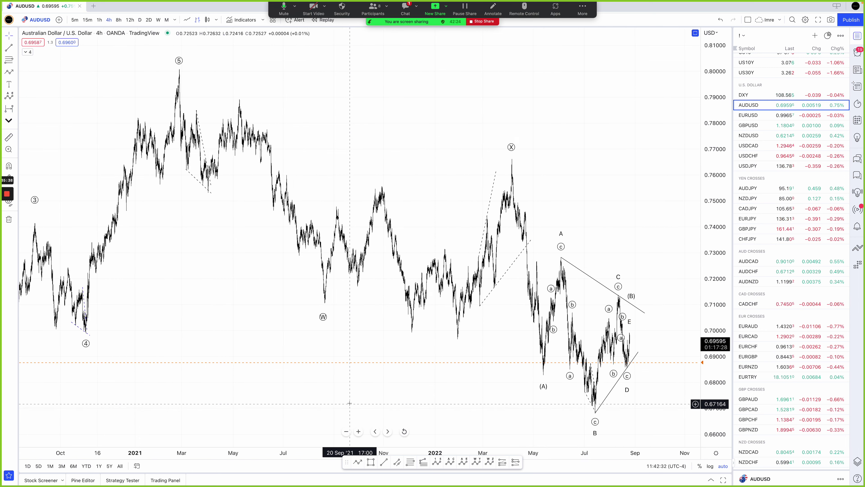
click(9, 109)
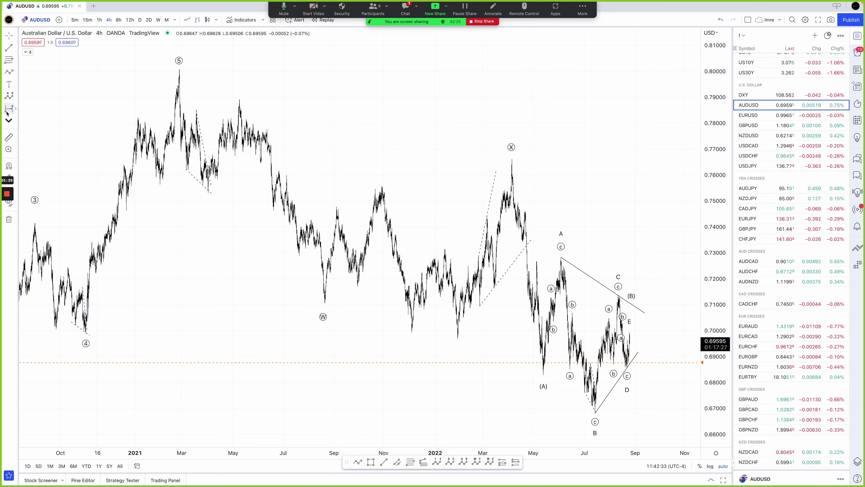
click(326, 299)
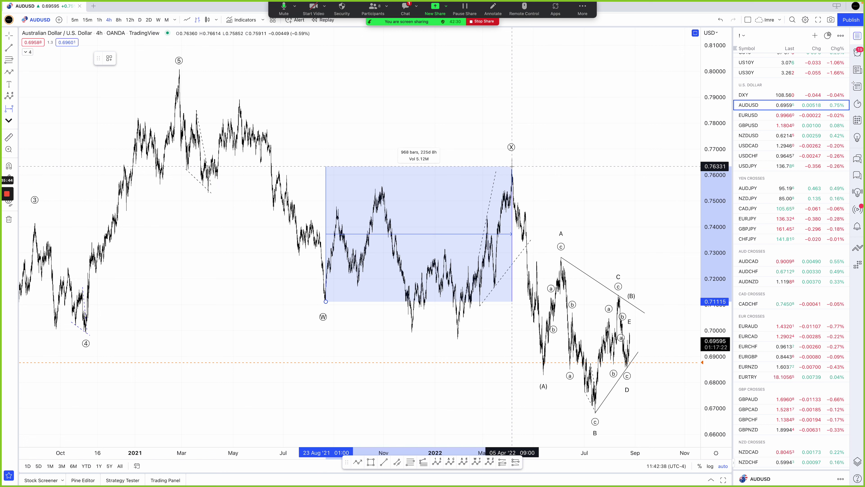
click(512, 167)
- Show the red target box below the AUDUSD triangle, and return to a close view of legs A to E
scroll(587, 296, down, 2)
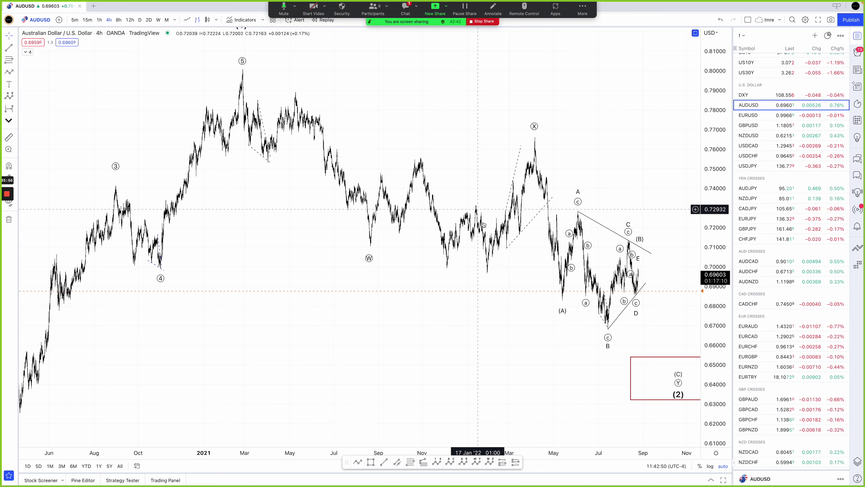
scroll(489, 206, up, 2)
scroll(628, 342, up, 2)
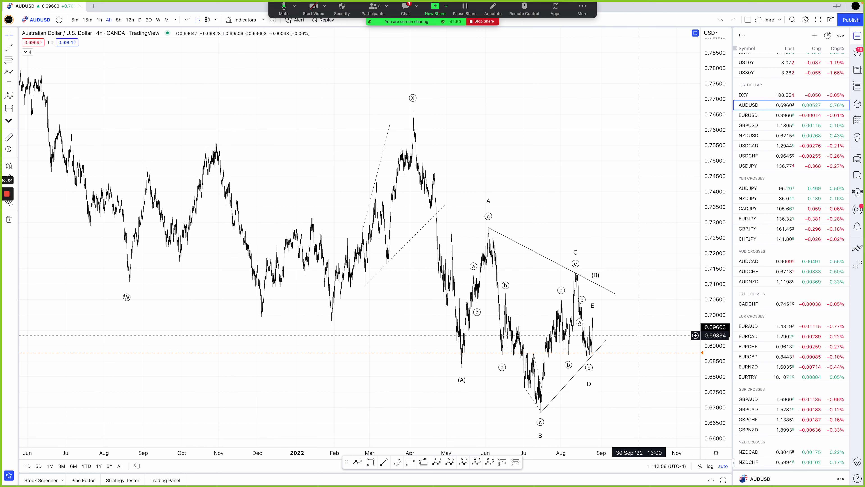
scroll(639, 335, up, 2)
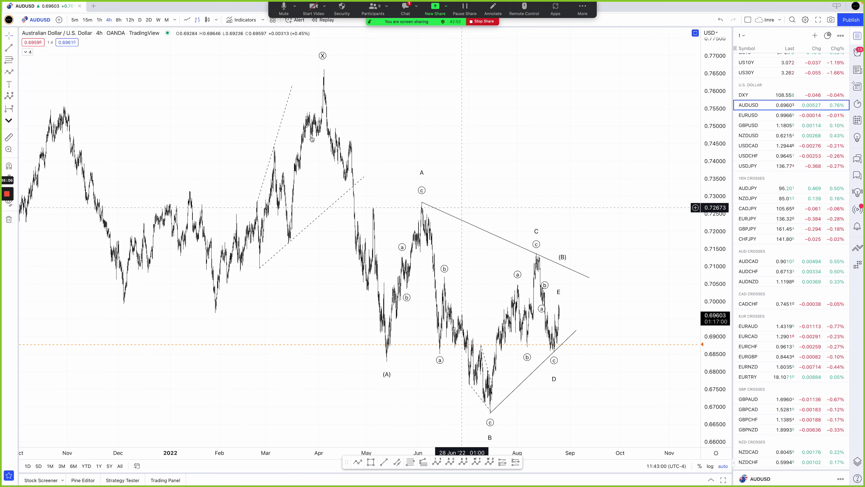
- Open the meeting chat to read the participants' questions, and close it
click(406, 10)
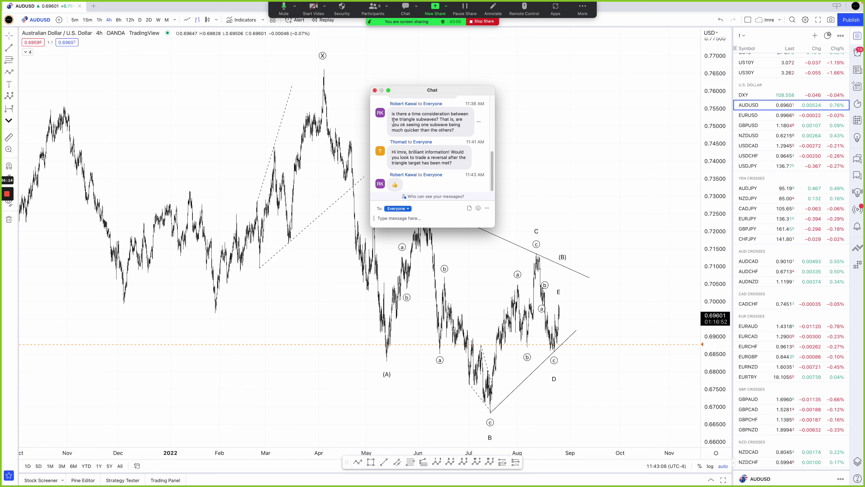
click(374, 91)
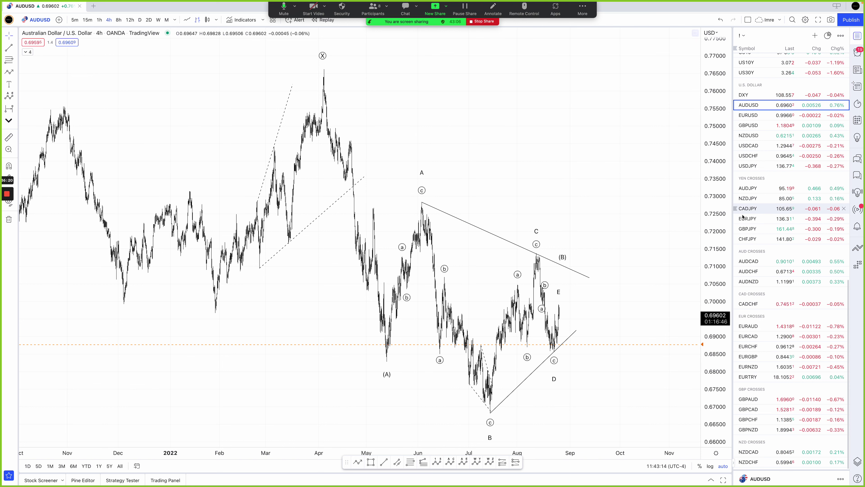
- Bring the wider AUDUSD wave count into view, from circled 1 in 2020 to the red target box
scroll(628, 238, down, 6)
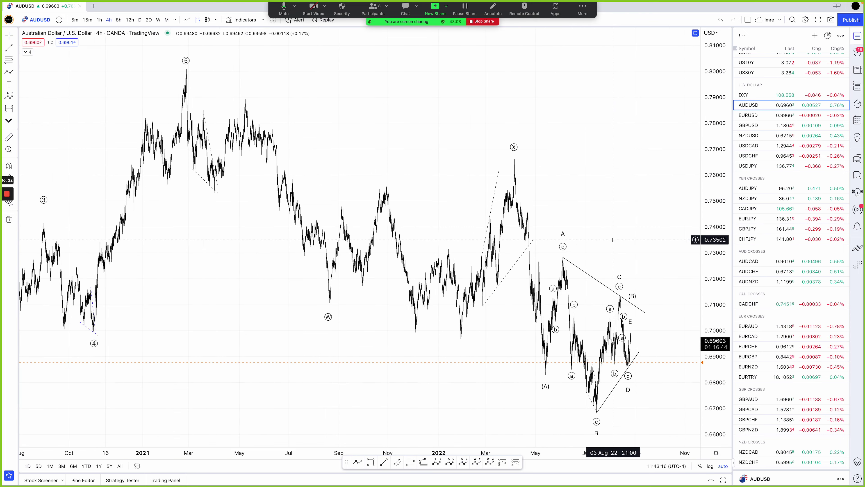
drag(295, 362, 398, 323)
drag(664, 287, 501, 287)
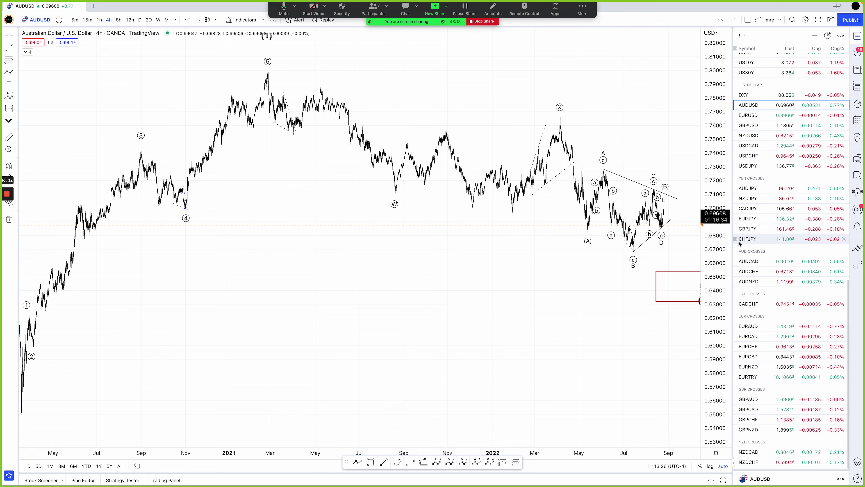
- Open the CHFJPY chart on the 1-hour timeframe and bring circled waves 1 to 5 into view
click(750, 238)
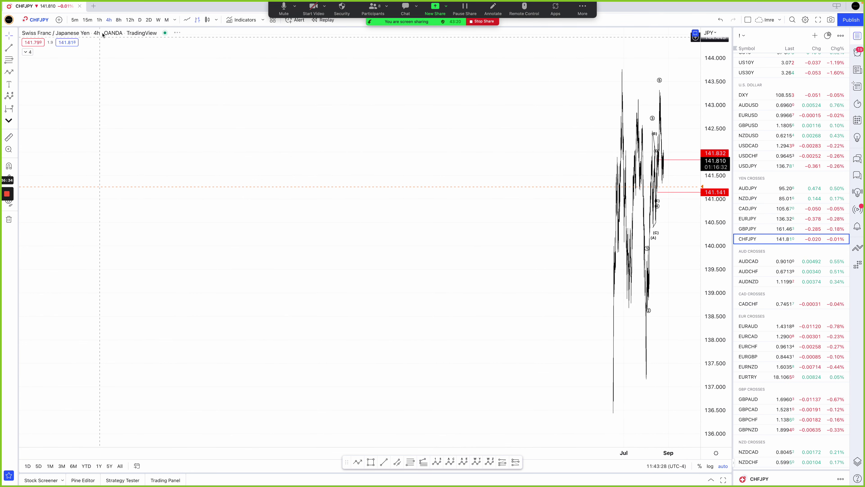
scroll(676, 322, up, 8)
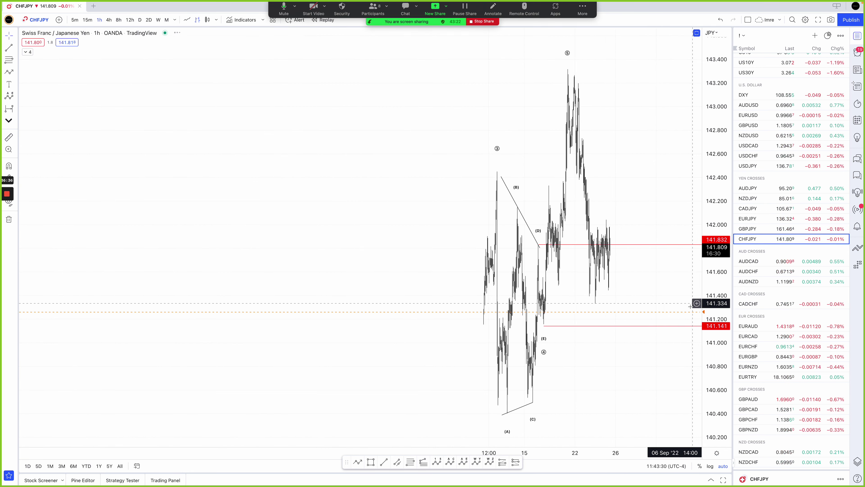
scroll(628, 312, up, 3)
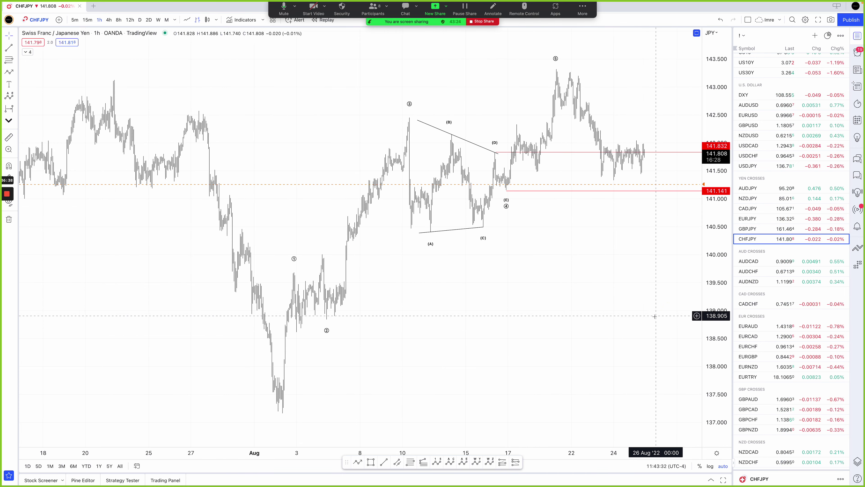
drag(610, 305, 519, 307)
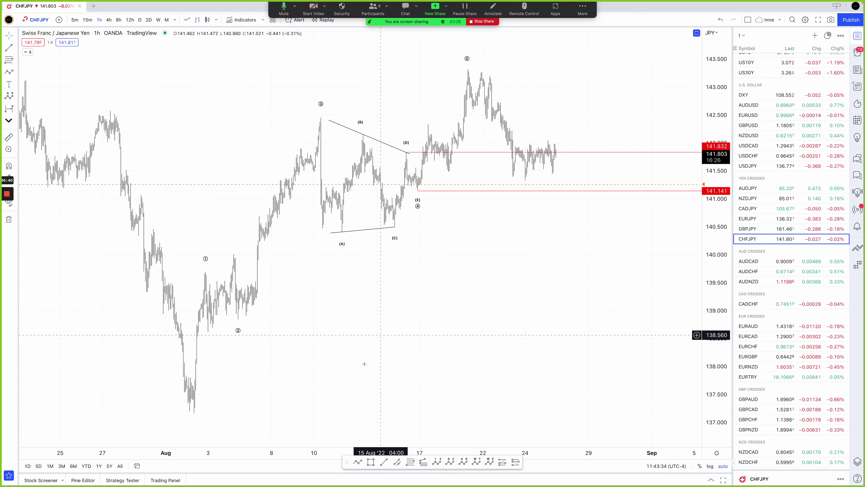
- Sketch a path on the CHFJPY chart from the August low to circled wave 5, through a three-leg pullback and a rise
click(185, 414)
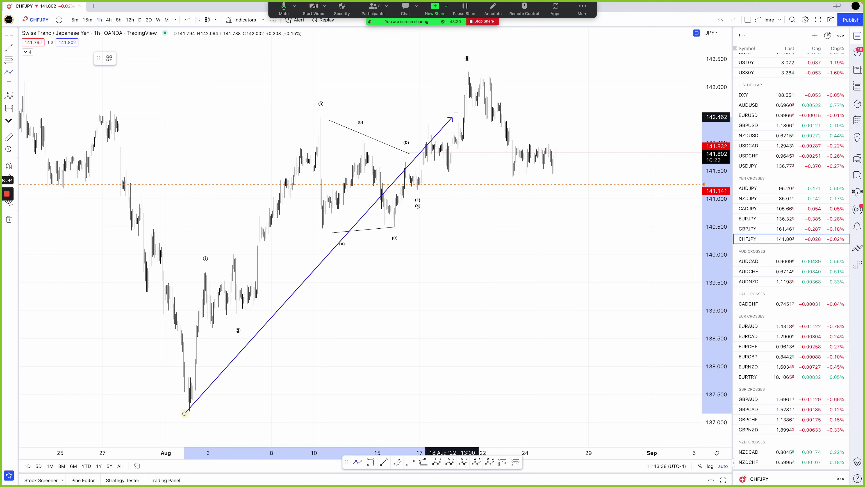
click(467, 70)
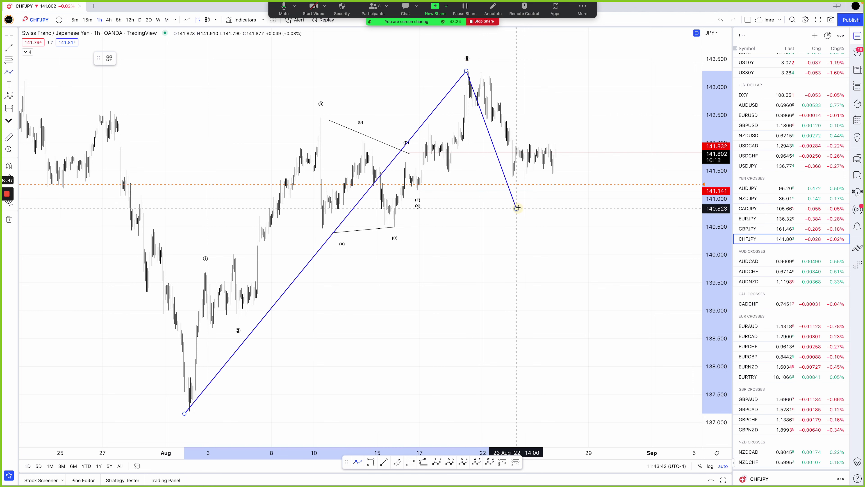
click(517, 208)
click(591, 124)
click(636, 295)
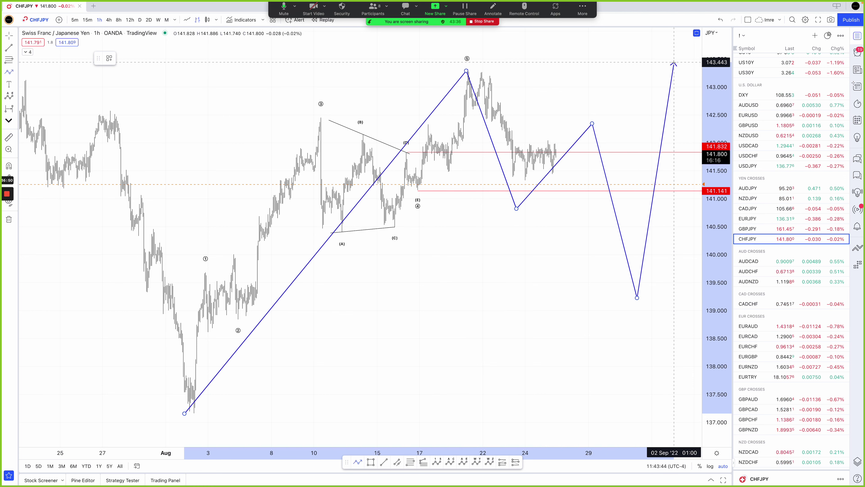
key(Escape)
drag(606, 247, 577, 332)
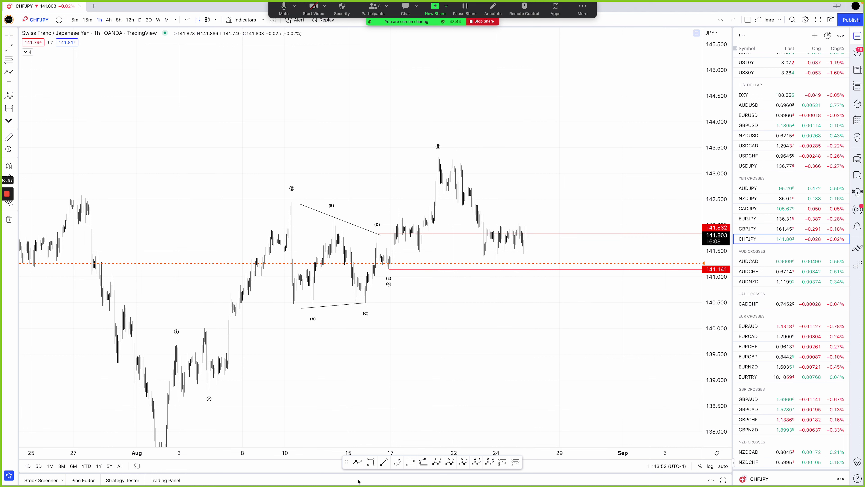
click(531, 236)
right_click(576, 340)
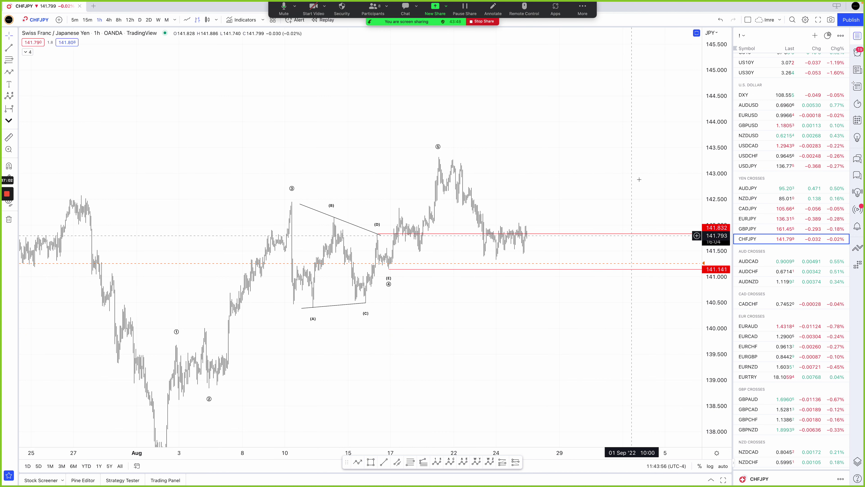
- Open the USDJPY chart on the weekly timeframe and bring the channel with waves (A), (B) and (C) into view
click(749, 166)
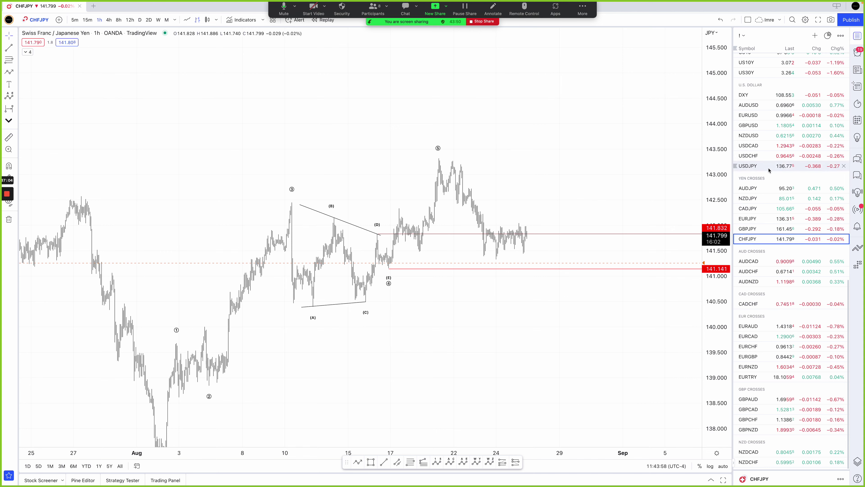
key(2)
key(d)
key(Return)
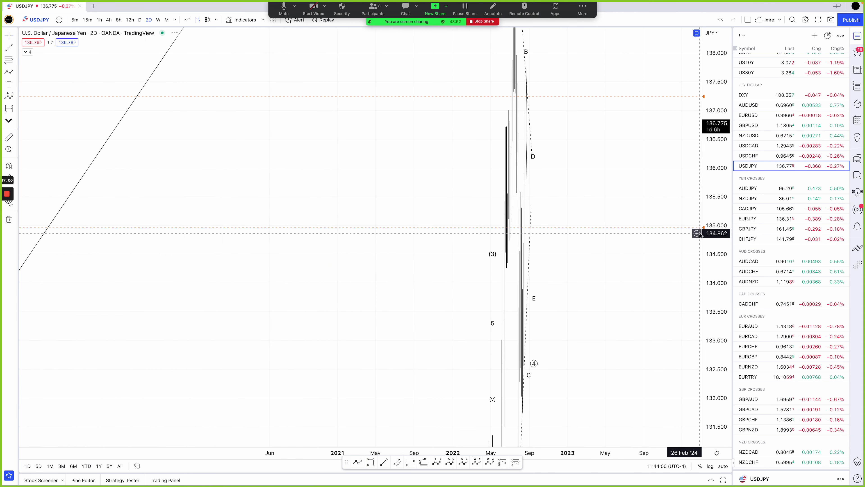
click(159, 20)
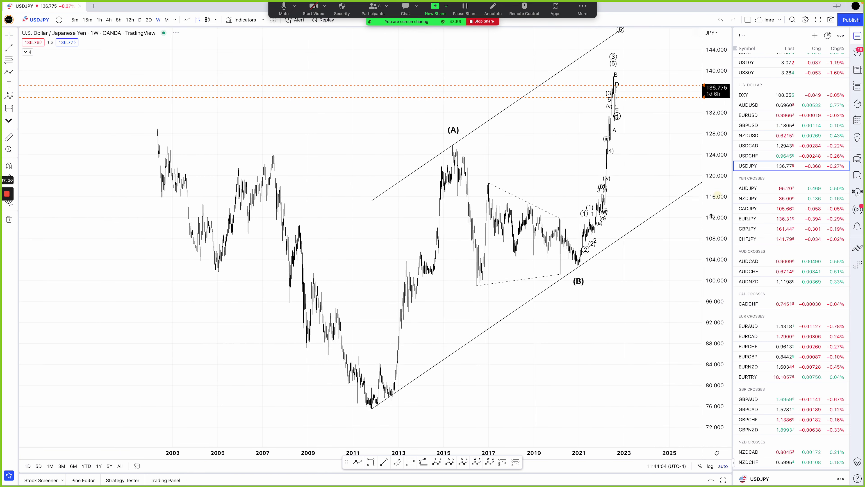
drag(712, 216, 552, 349)
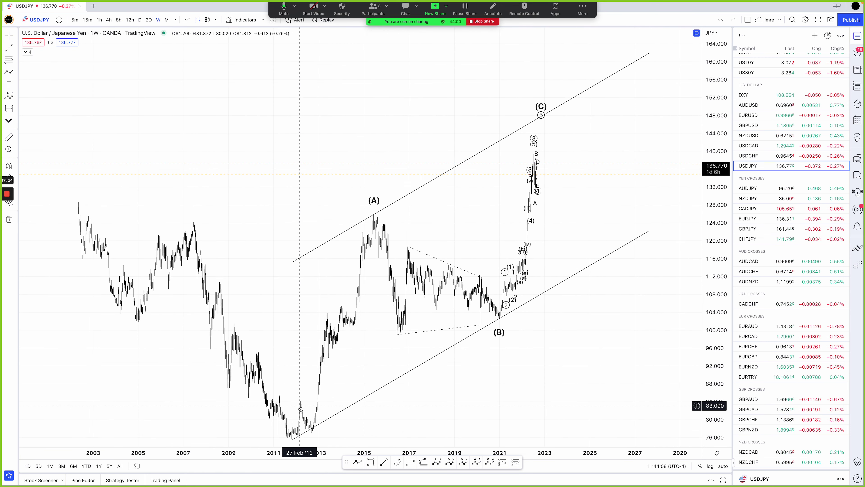
scroll(578, 383, up, 3)
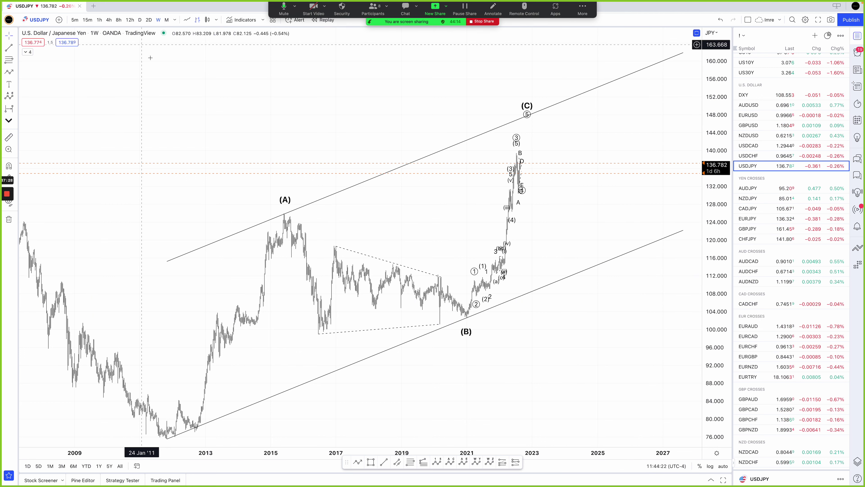
- Switch USDJPY to the daily timeframe and frame the A to E triangle together with the circled 5 target
click(139, 20)
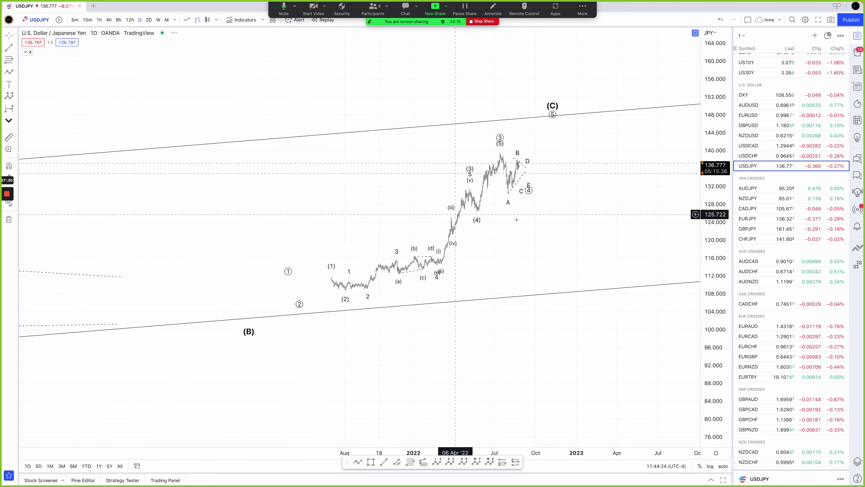
scroll(547, 212, up, 5)
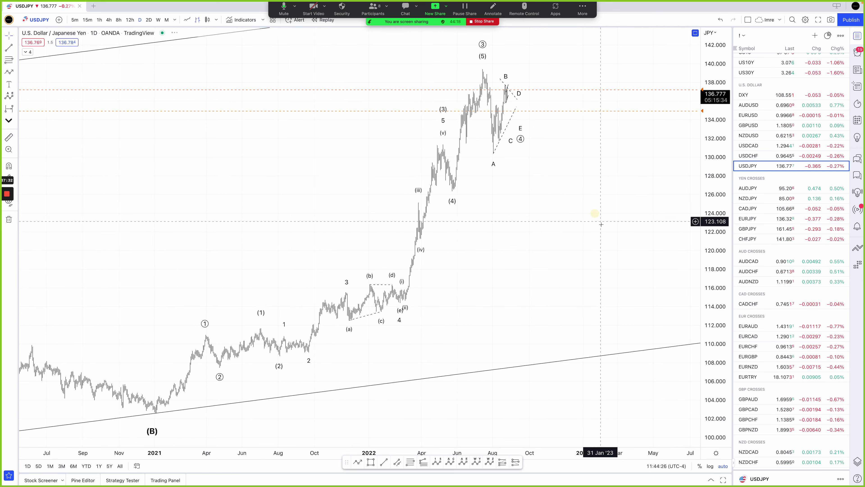
scroll(628, 214, up, 5)
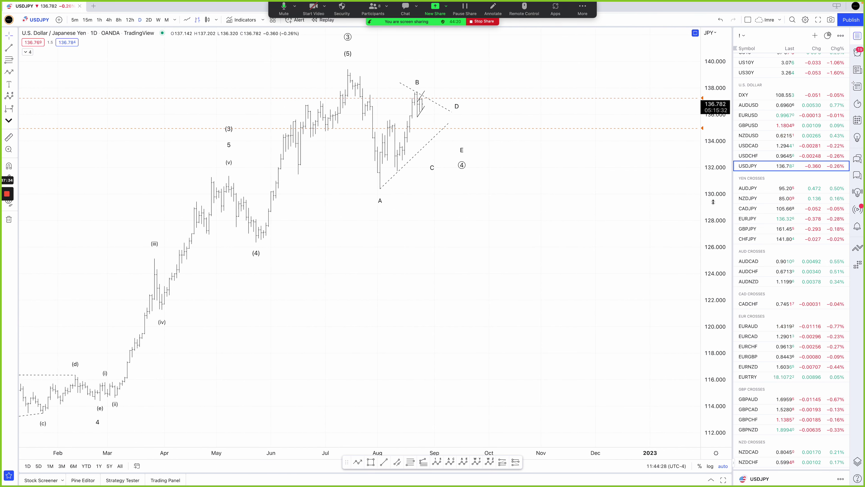
drag(572, 261, 572, 293)
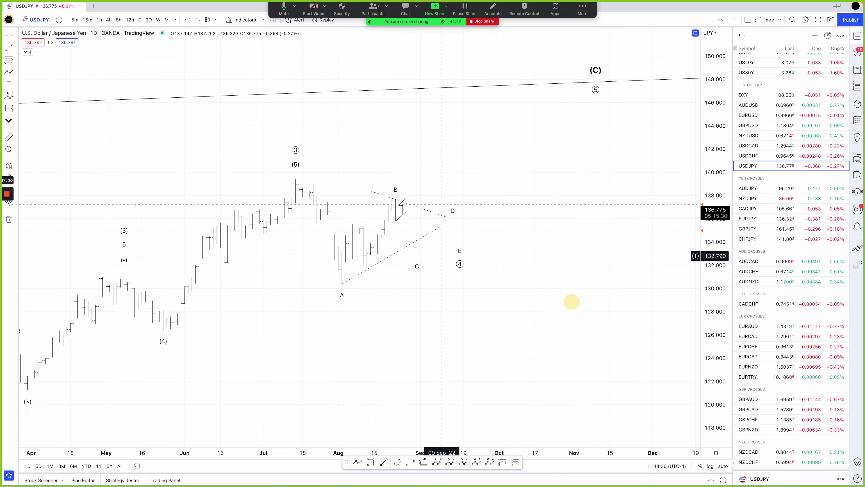
drag(506, 191, 493, 232)
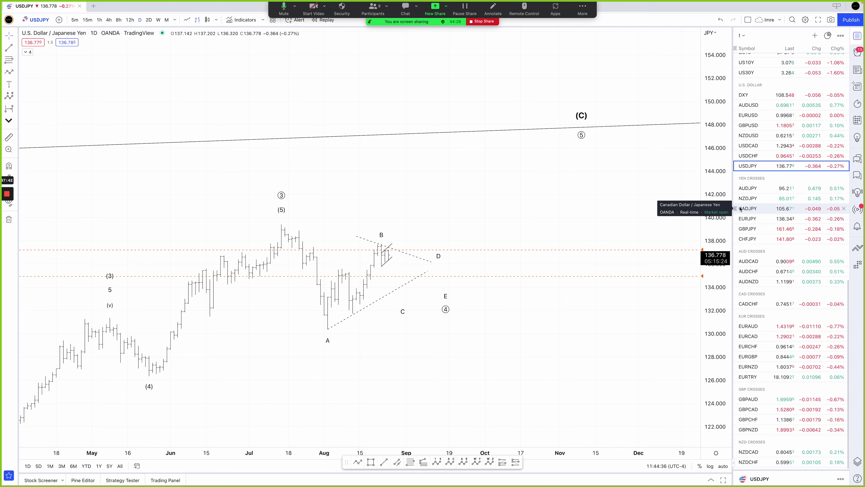
scroll(695, 402, down, 3)
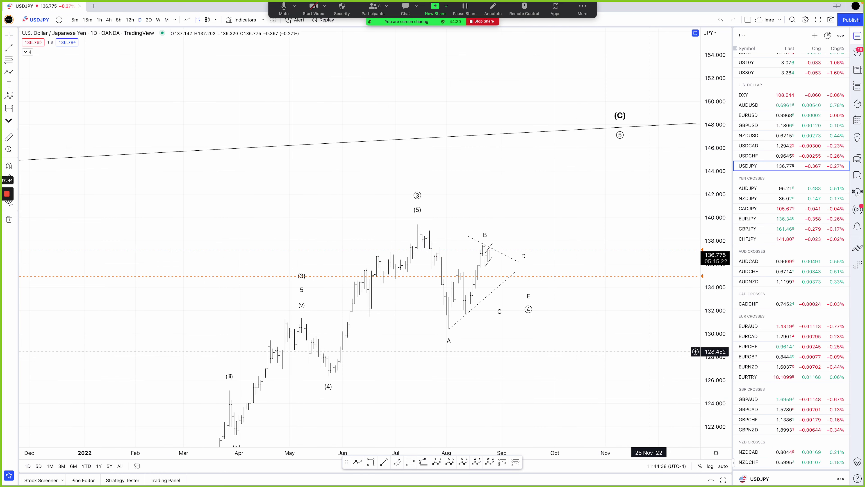
mouse_move(700, 310)
mouse_down()
mouse_move(695, 338)
mouse_move(573, 371)
mouse_up()
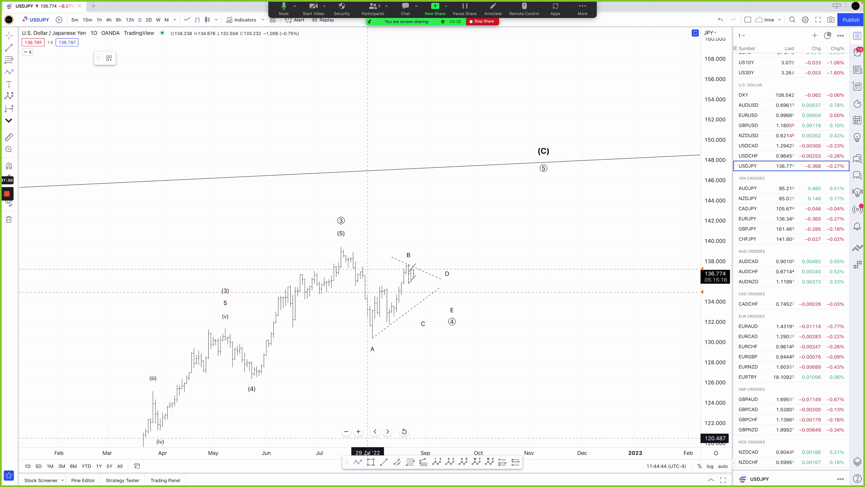
- Draw a projected path from the current price through triangle legs C, D and E and five zigzagging legs up to circled 5
shift+click(416, 281)
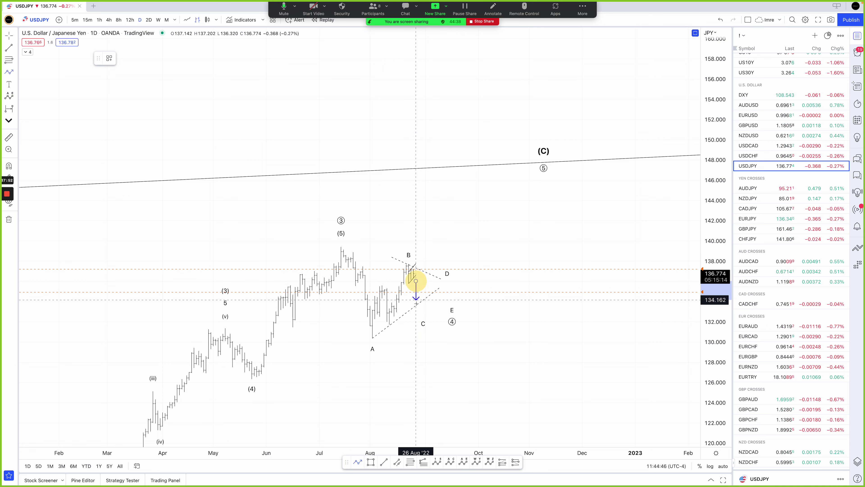
click(418, 304)
click(433, 277)
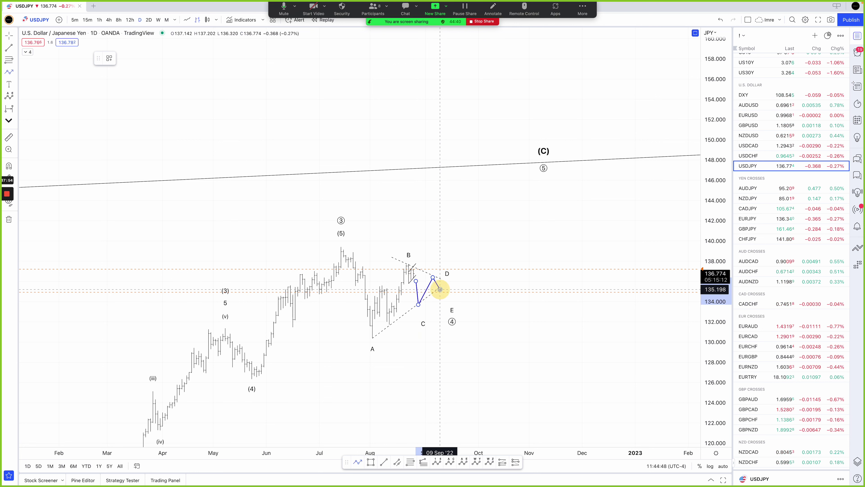
click(440, 289)
click(457, 242)
click(473, 263)
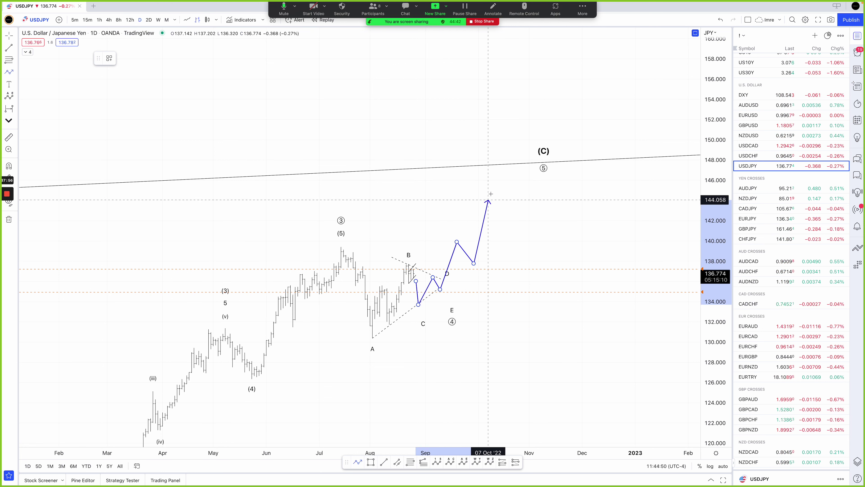
click(496, 182)
click(509, 213)
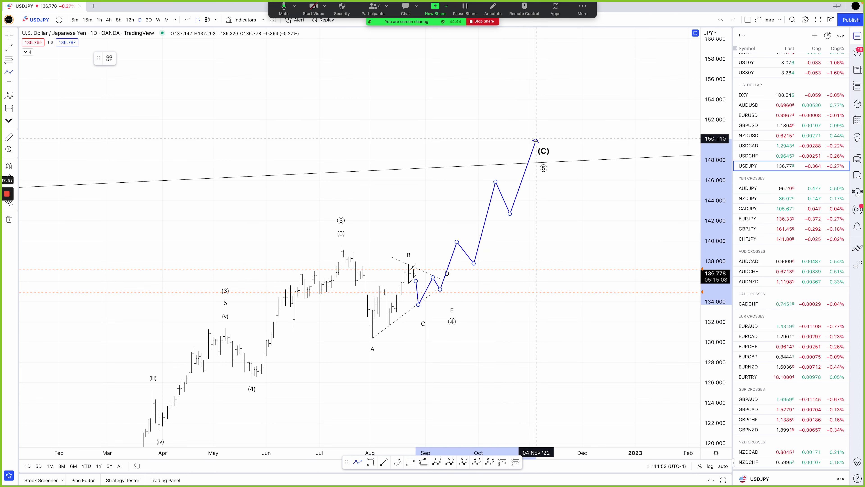
click(534, 163)
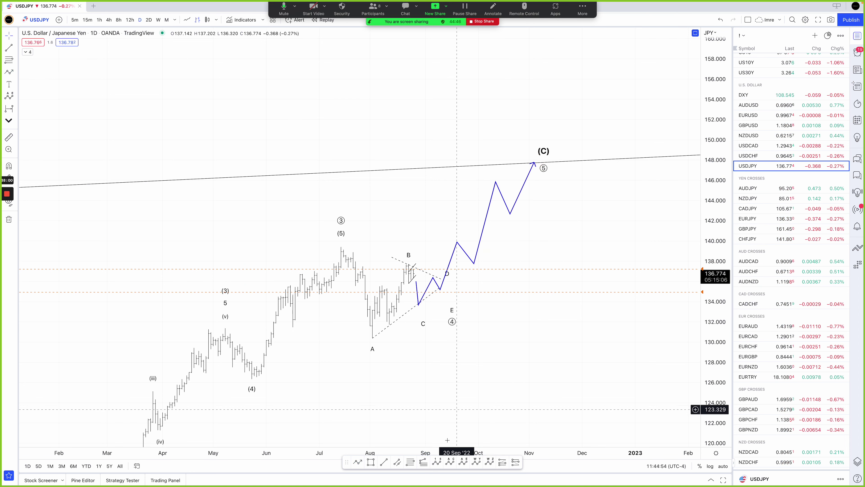
- Label the projected rise with an Elliott impulse wave from (0) through (i) to (v), and remove the labels
click(437, 461)
click(440, 296)
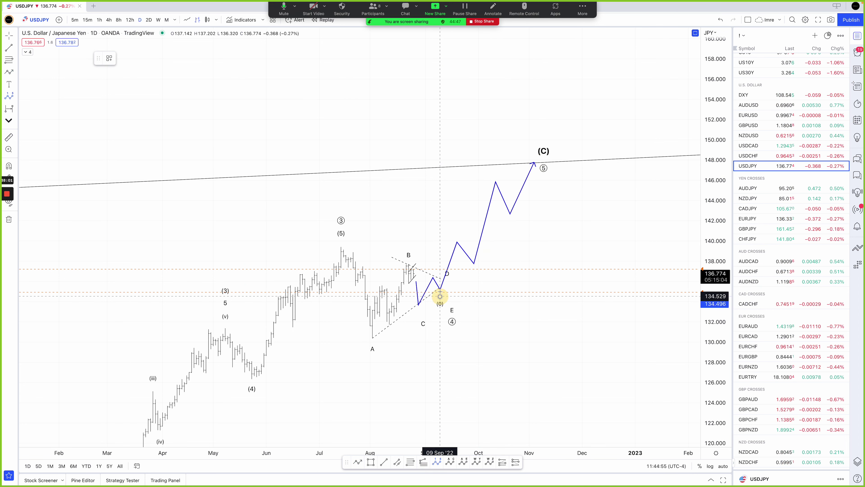
click(456, 229)
click(471, 268)
click(490, 182)
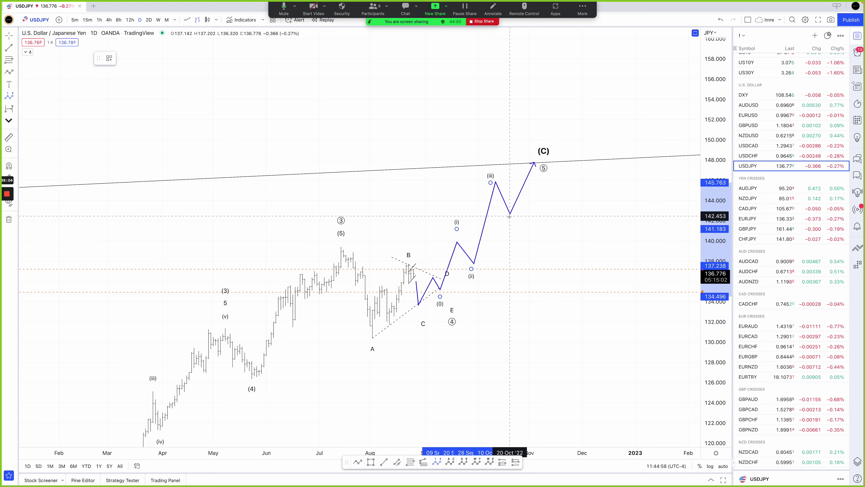
click(510, 217)
click(527, 159)
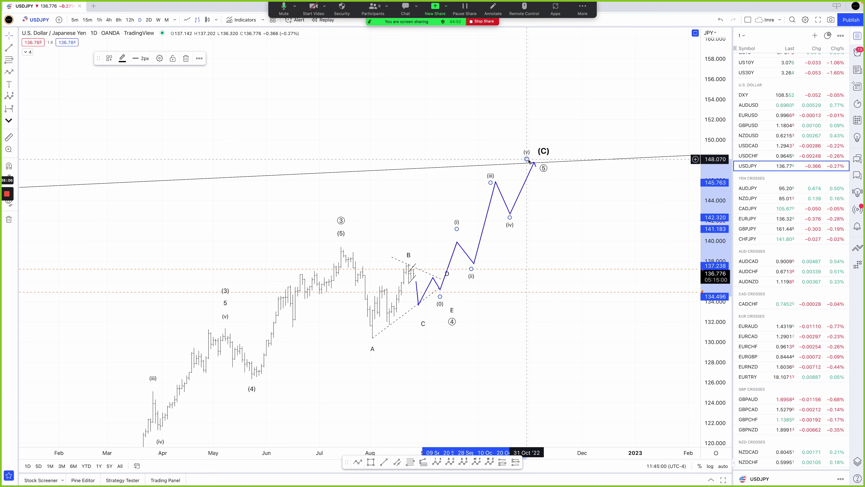
click(523, 191)
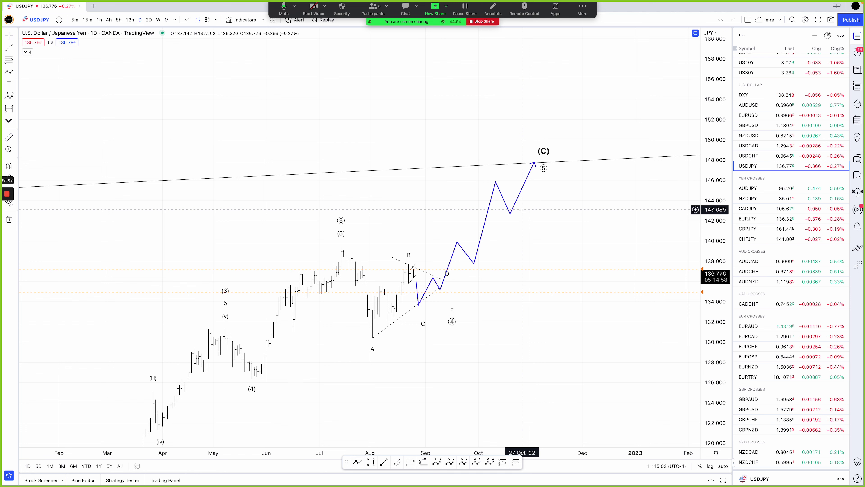
- Place a red horizontal ray at the fourth-wave low of the projected rise, at about 142.49
drag(521, 211, 506, 216)
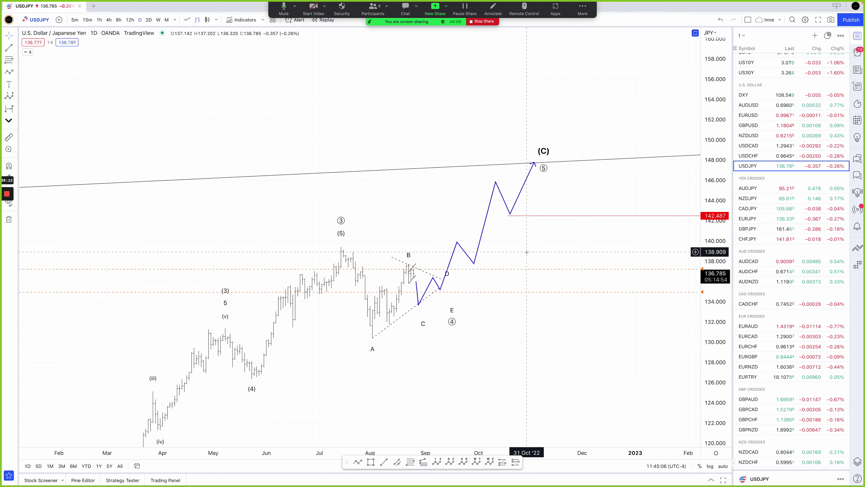
drag(520, 253, 416, 260)
scroll(579, 282, down, 3)
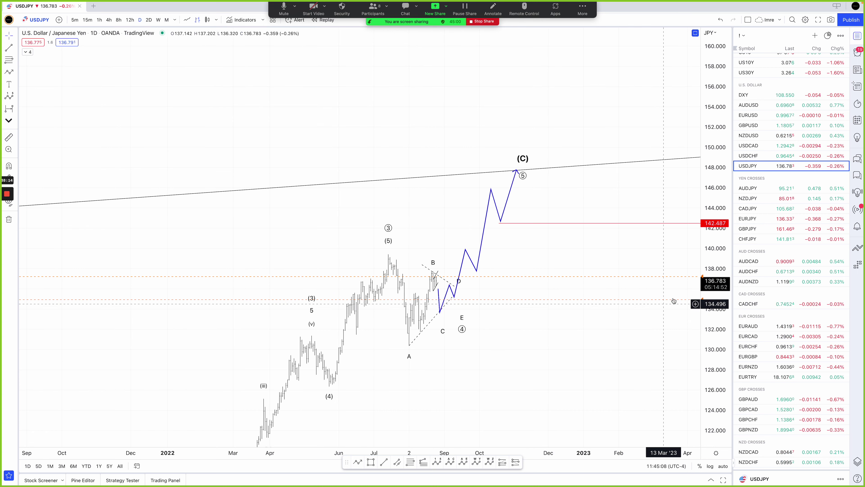
drag(712, 298, 653, 309)
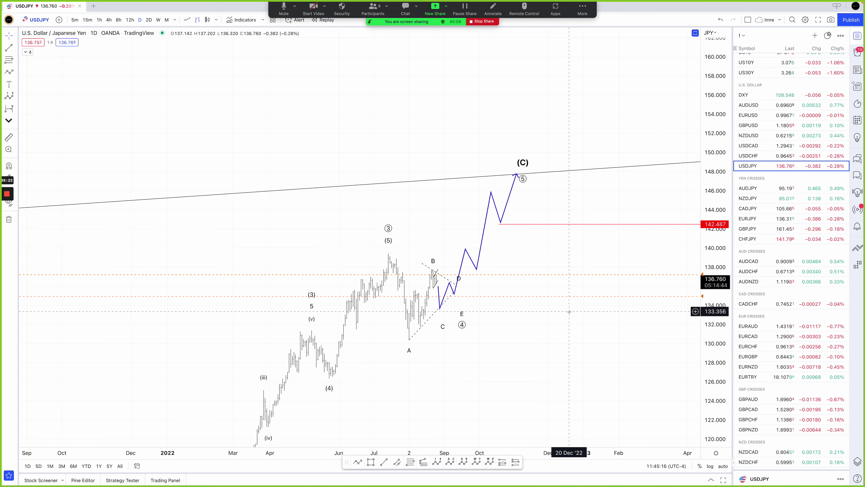
click(357, 462)
click(525, 226)
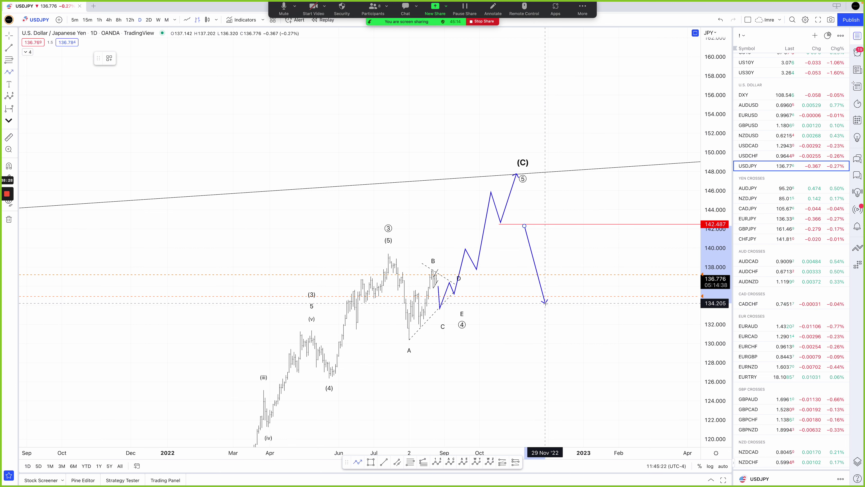
key(Escape)
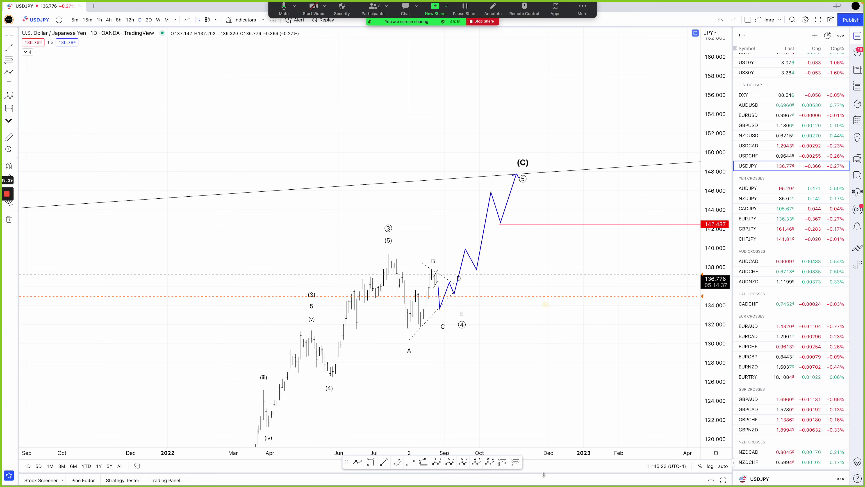
- Place a short position with its entry on the red ray at about 142.41 and extend its target to about 135
click(516, 465)
click(542, 225)
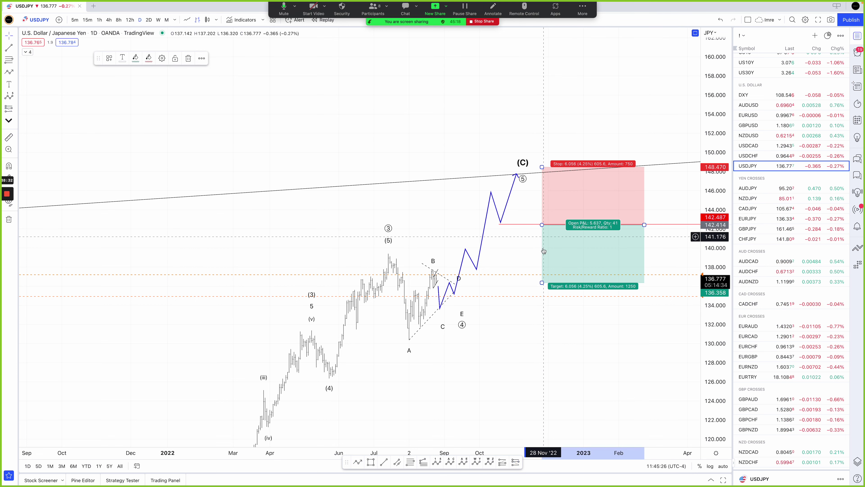
drag(541, 283, 540, 298)
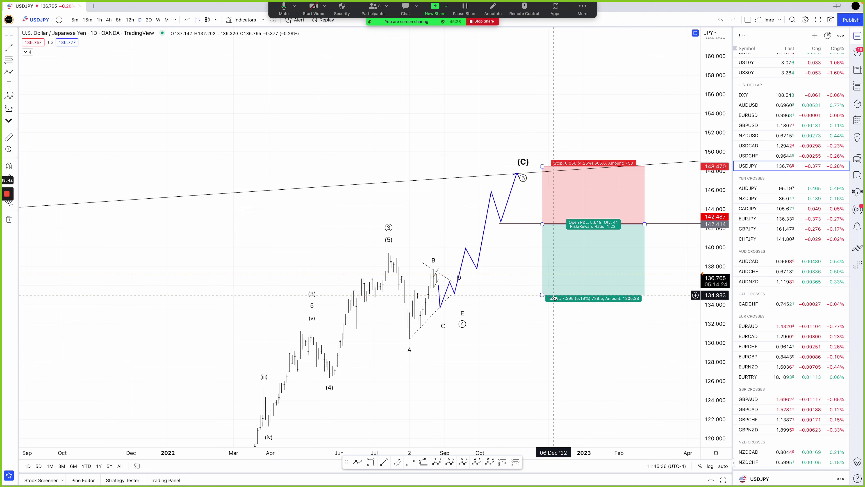
- Delete the short position, the red horizontal ray and the blue projected path from the USDJPY chart
click(561, 266)
key(Delete)
click(528, 224)
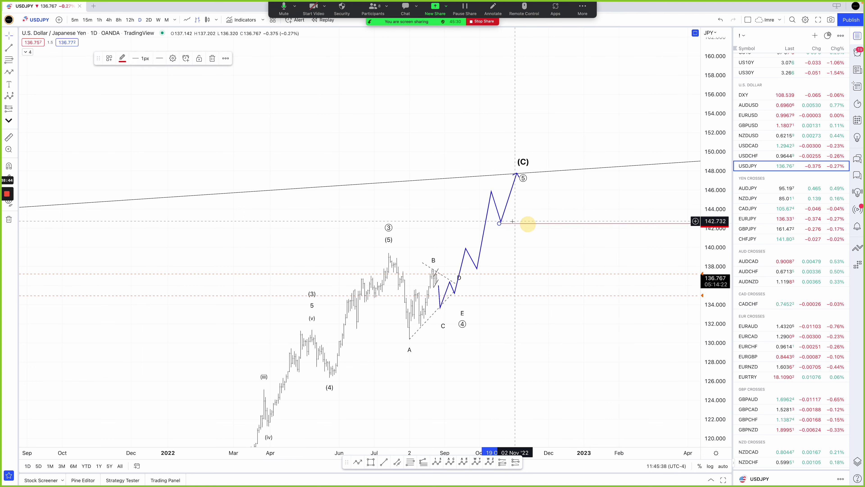
key(Delete)
click(506, 205)
key(Delete)
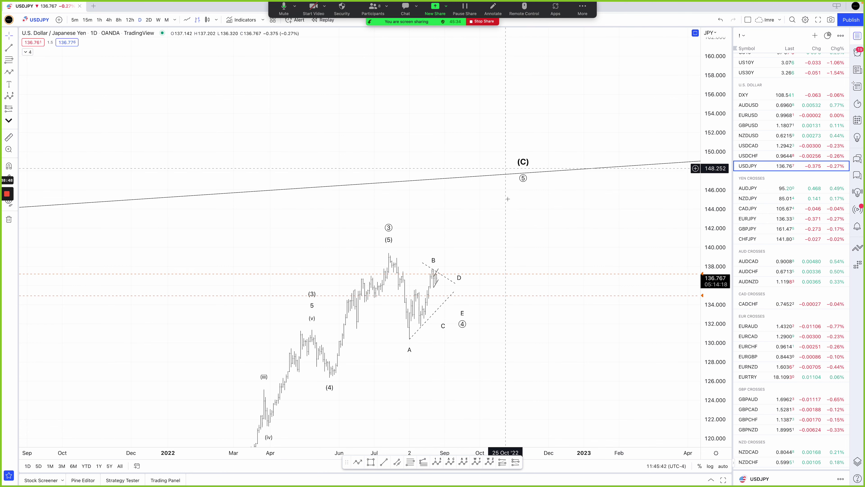
- Draw a blue five-leg zigzag path in empty chart space above USDJPY, rising from about 165.5 to 179 with overlapping swings
drag(711, 260, 711, 264)
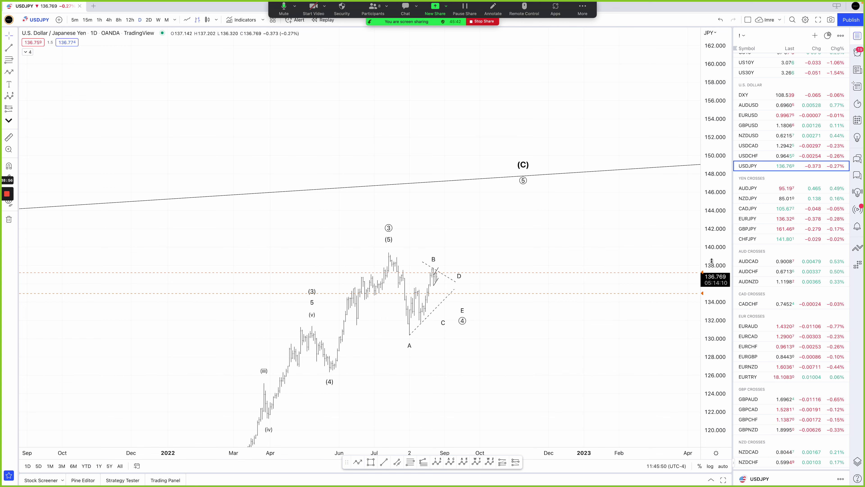
drag(624, 88, 579, 342)
drag(527, 273, 518, 371)
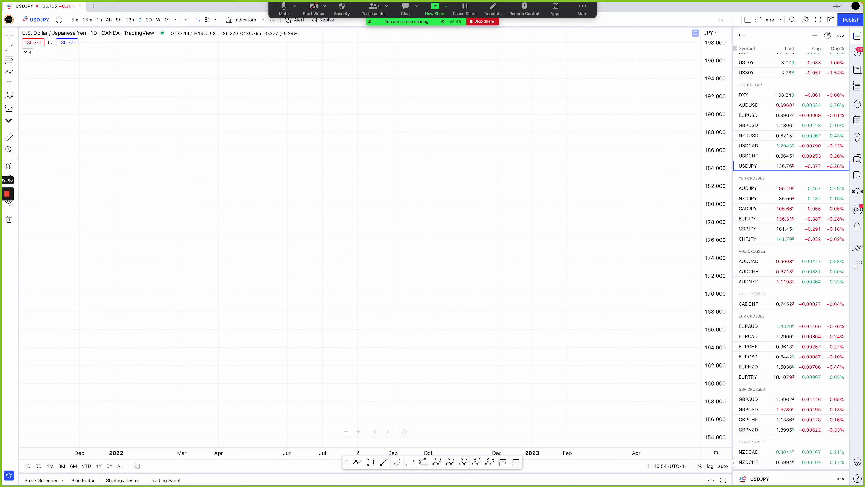
click(357, 461)
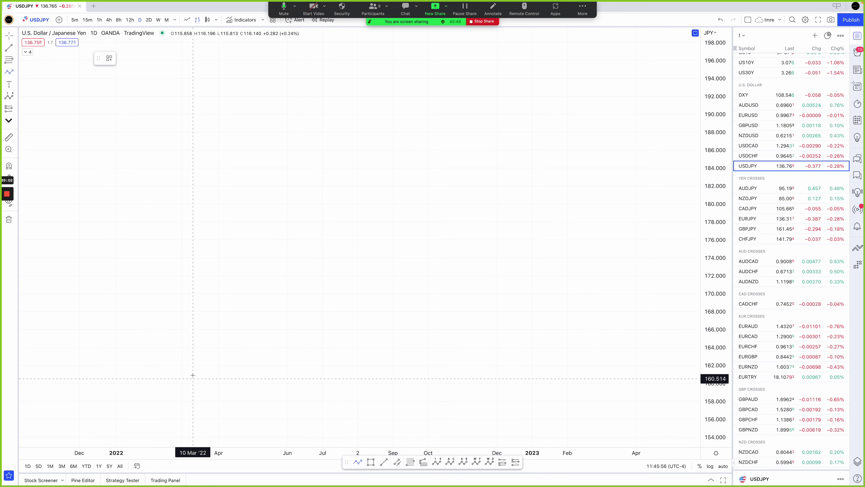
click(191, 333)
click(249, 251)
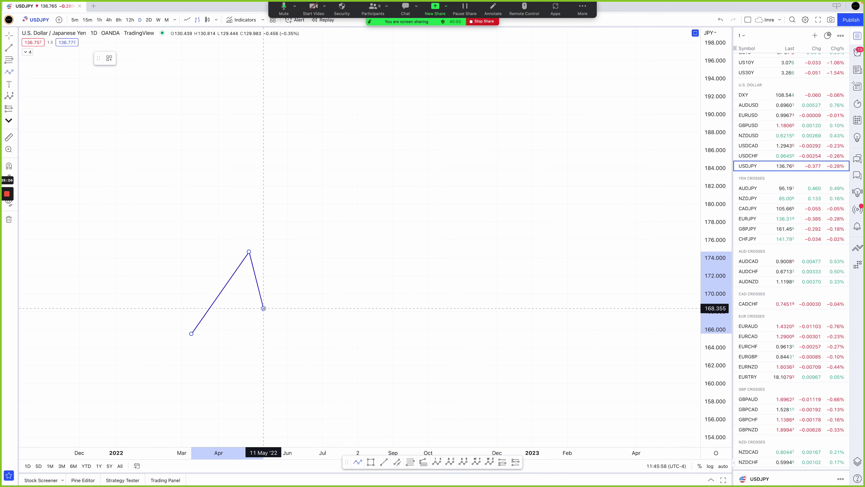
click(263, 308)
click(346, 221)
click(363, 266)
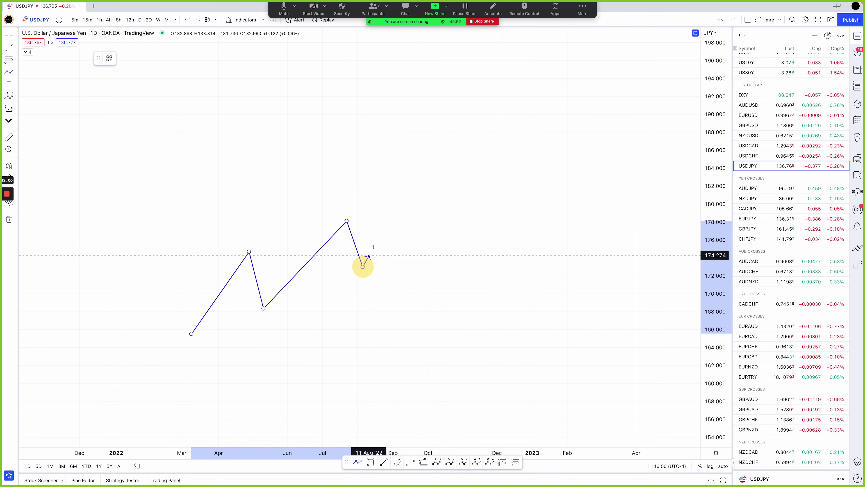
click(398, 214)
click(402, 296)
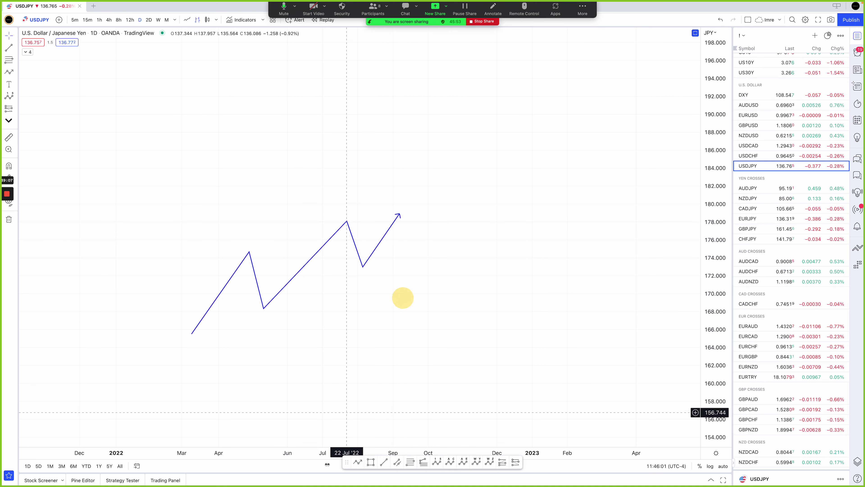
- Draw a trend line across the path's first two peaks from about 174.77 to 180.83, and raise the path's end to meet it
click(384, 461)
click(249, 251)
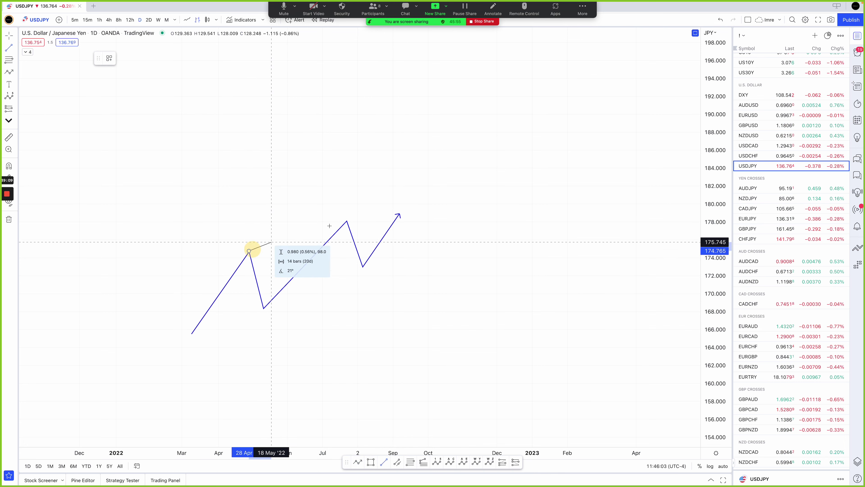
click(428, 197)
drag(399, 214, 397, 207)
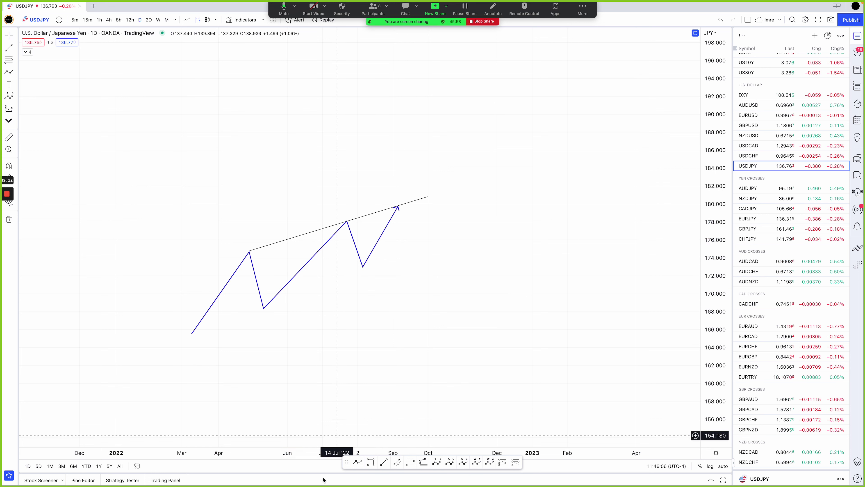
- Draw a lower trend line through the path's two pullback lows to complete the converging wedge
click(384, 461)
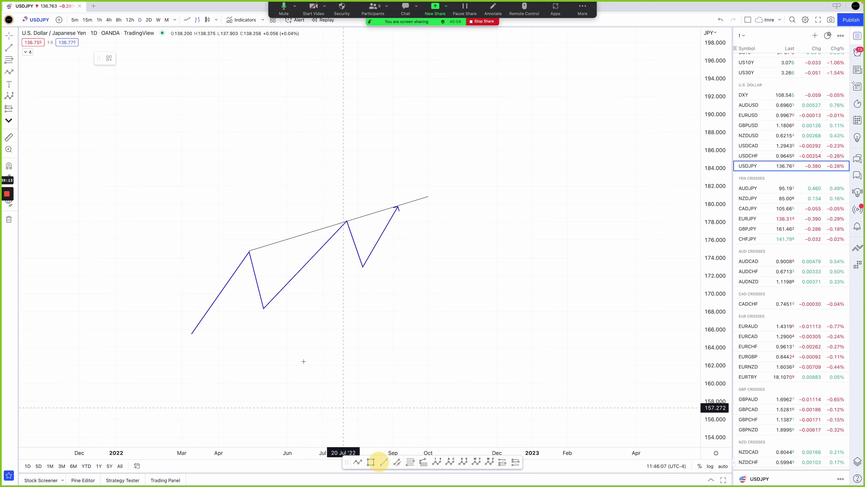
click(260, 310)
click(436, 235)
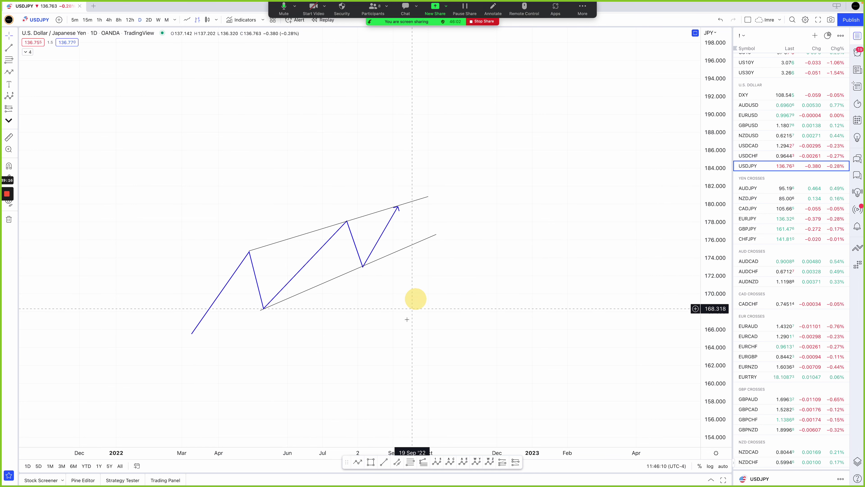
- Delete both wedge trend lines and the blue path, and reset the price scale to fit the USDJPY bars
click(392, 257)
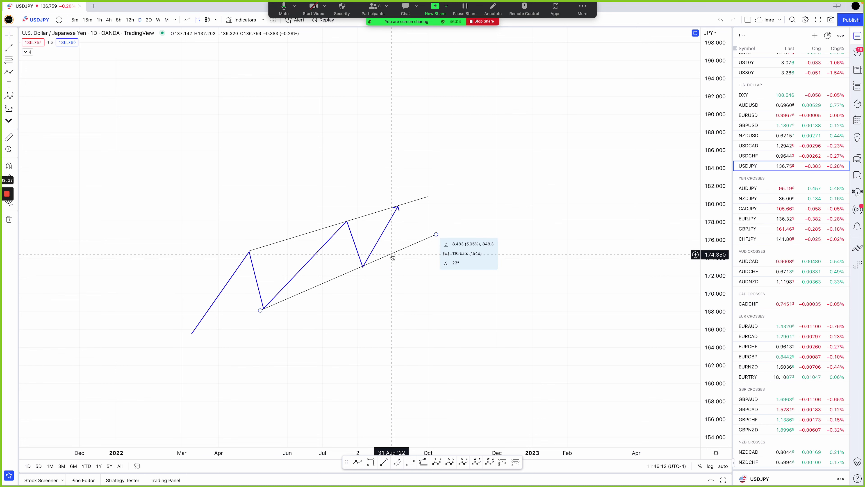
key(Delete)
click(384, 231)
key(Delete)
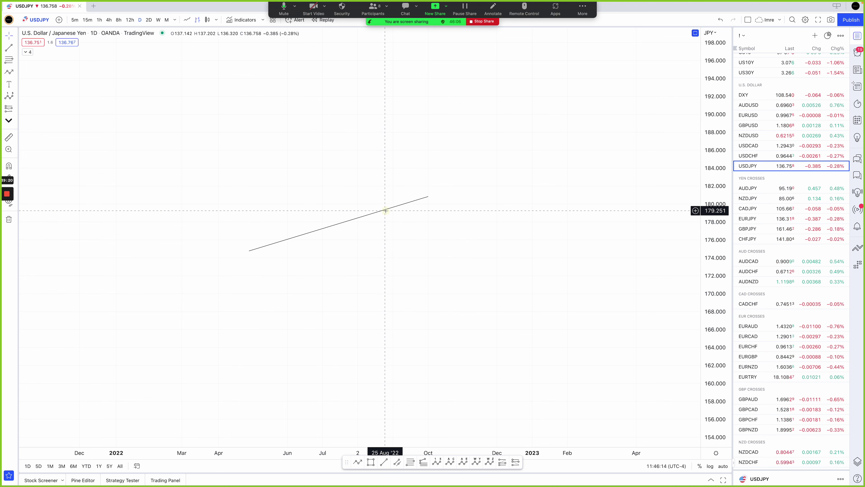
double_click(385, 210)
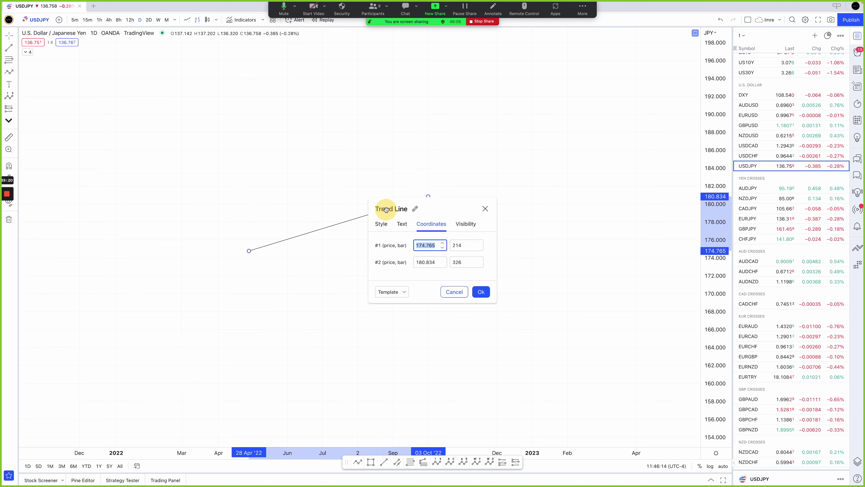
click(485, 209)
key(Delete)
double_click(722, 256)
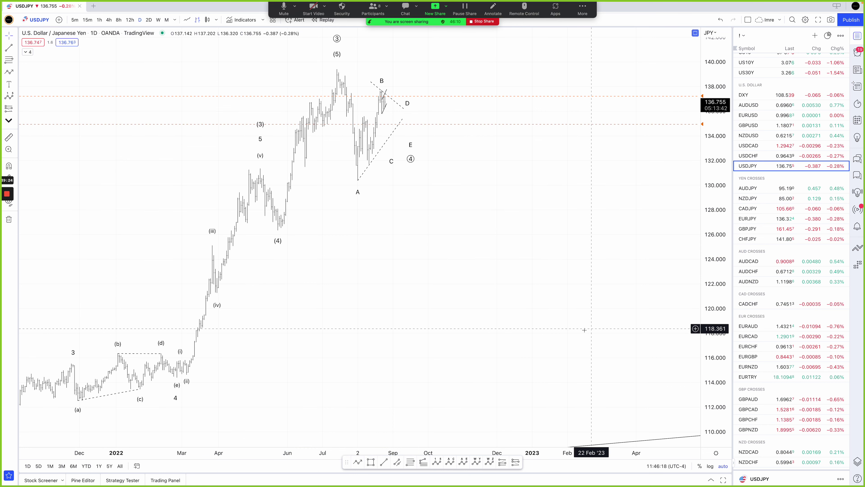
- Switch to the Zoom meeting chat and read the participants' questions and latest messages
click(407, 8)
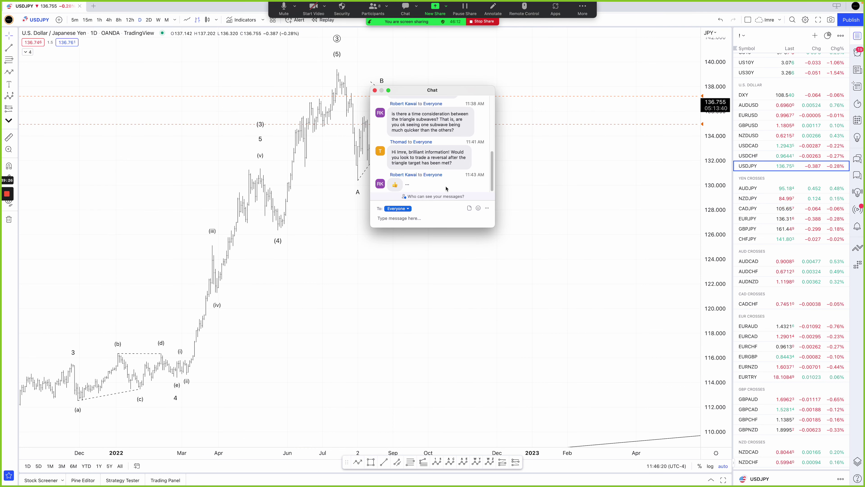
scroll(419, 153, up, 5)
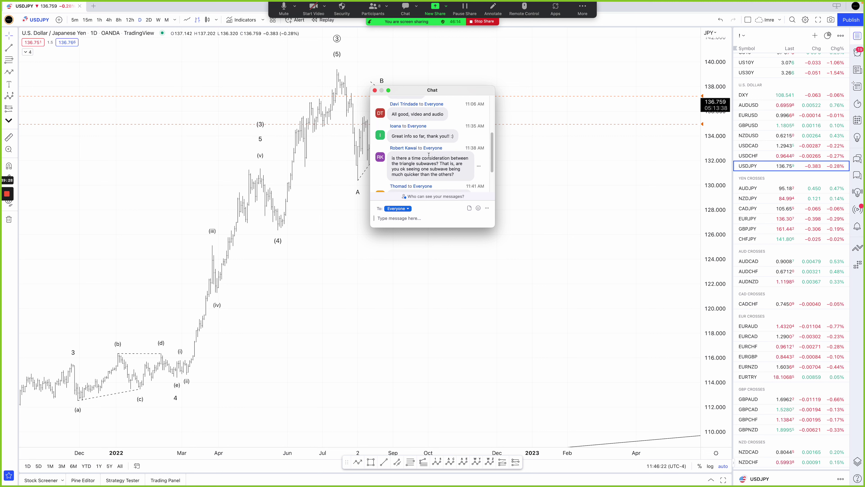
scroll(406, 128, down, 5)
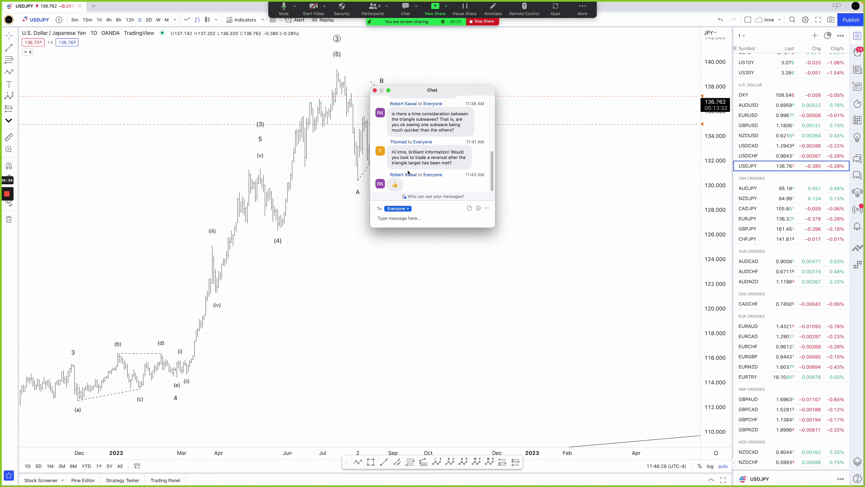
scroll(424, 150, up, 3)
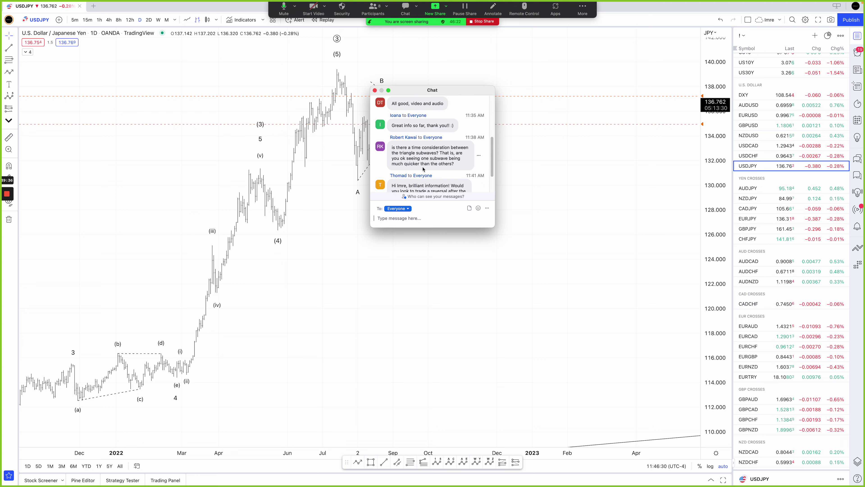
scroll(424, 150, down, 3)
click(374, 90)
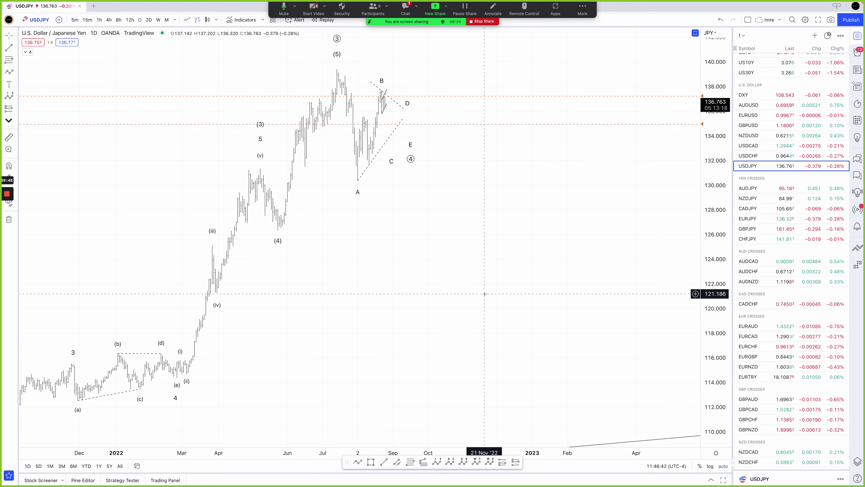
click(406, 9)
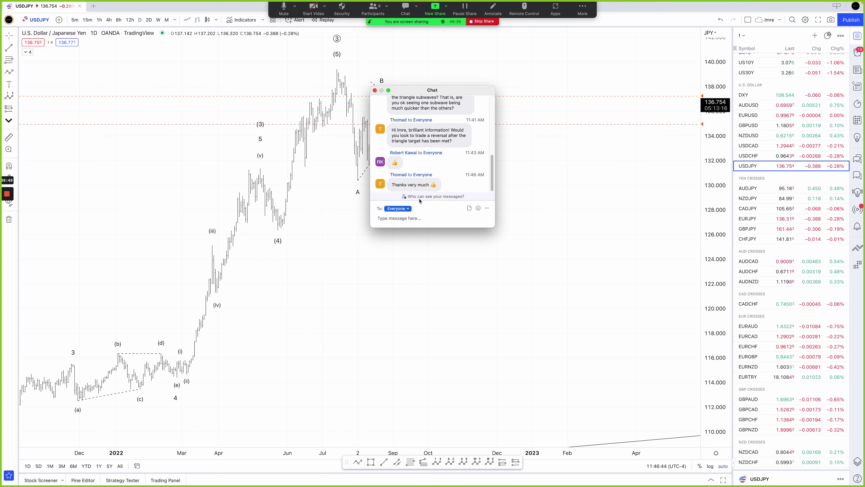
click(374, 90)
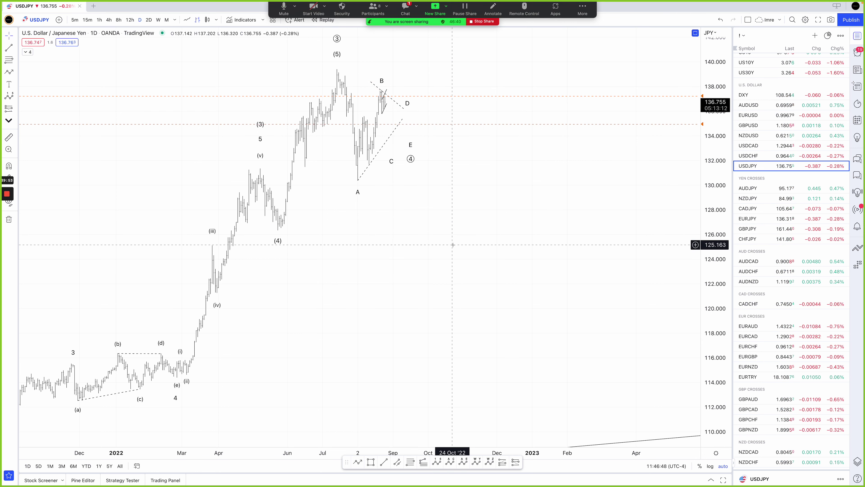
click(405, 9)
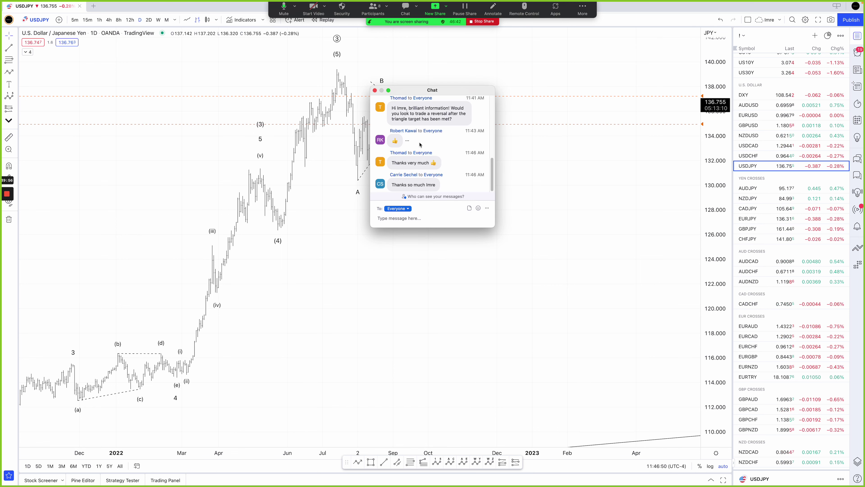